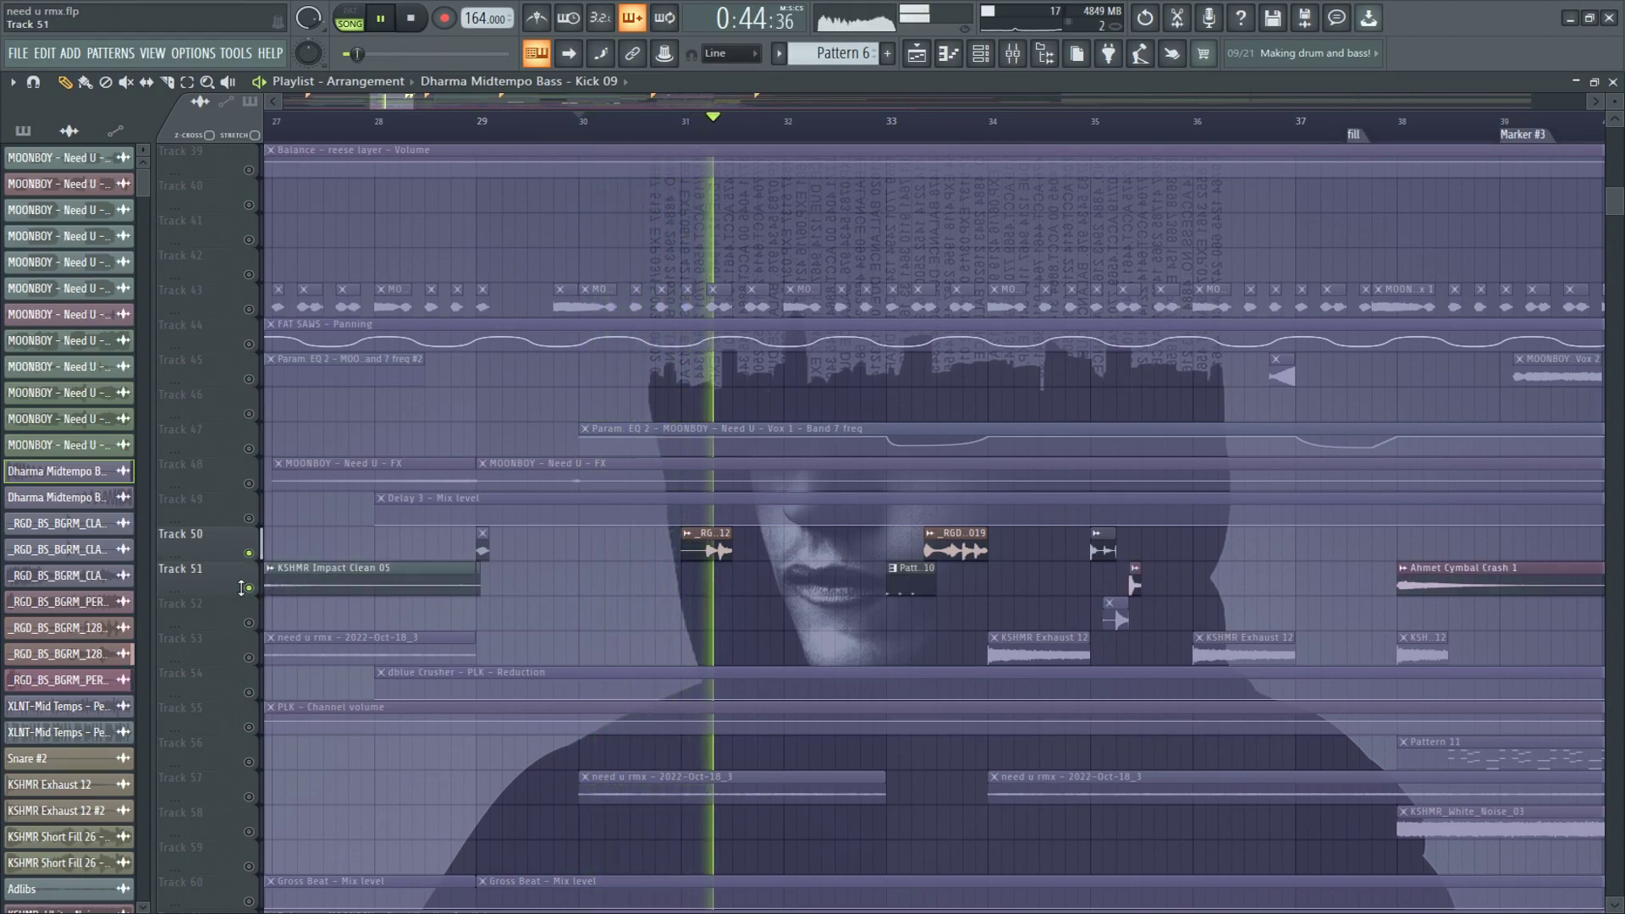
# Look over the effect and percussion tracks around track 50 in the playlist during playback.
pyautogui.scroll(-3, 294, 607)
pyautogui.scroll(-1, 293, 607)
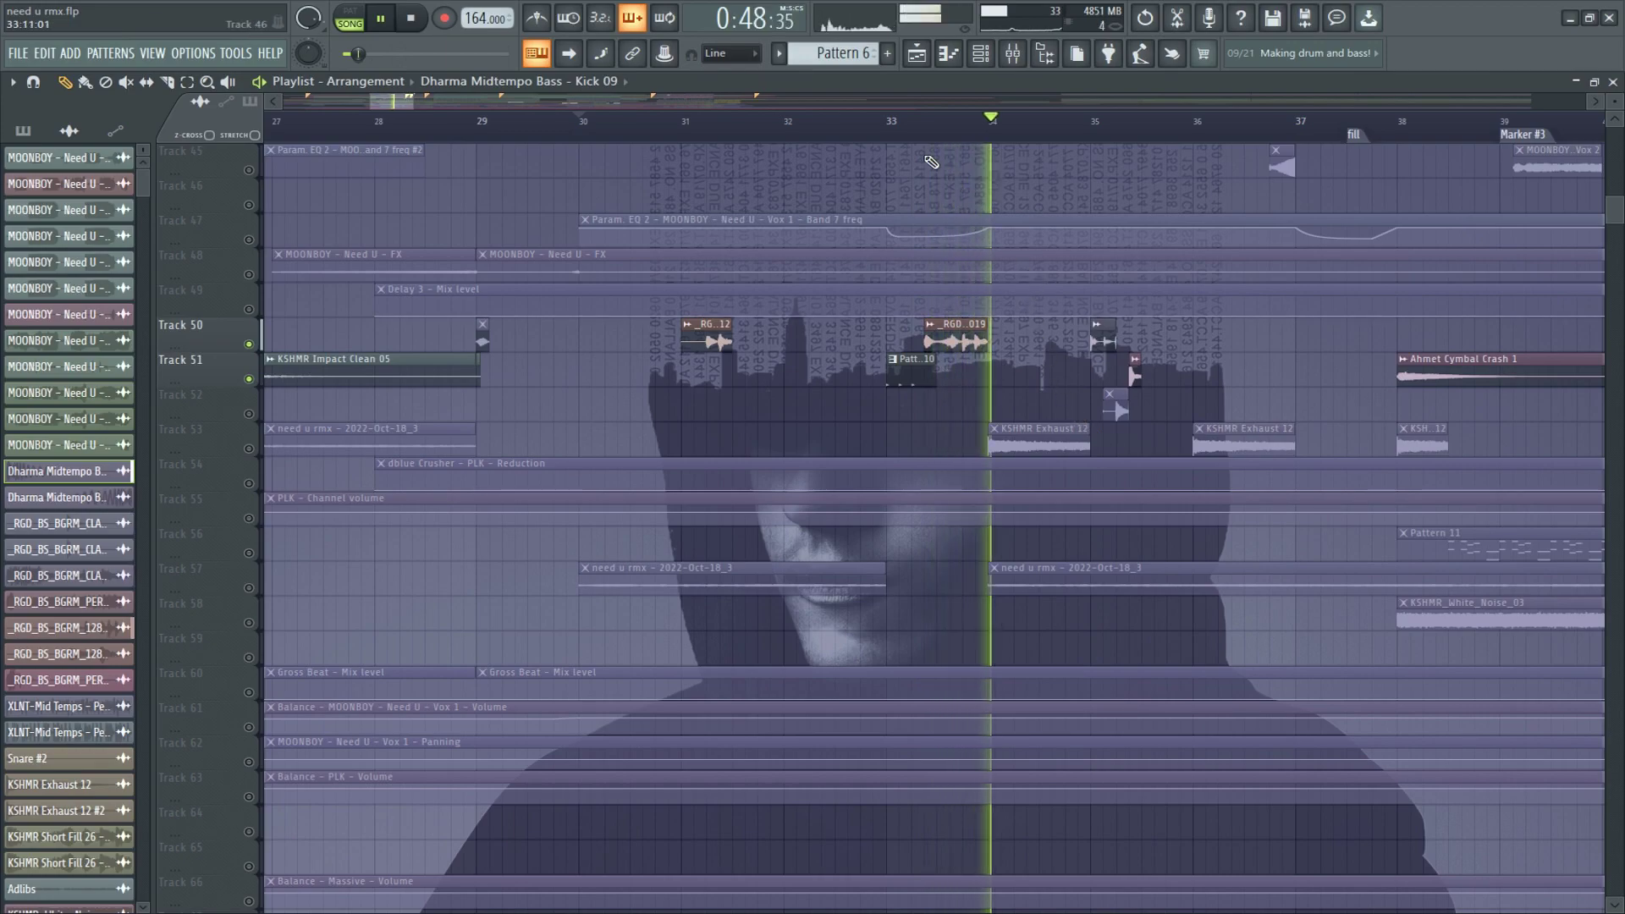
pyautogui.scroll(-4, 1092, 118)
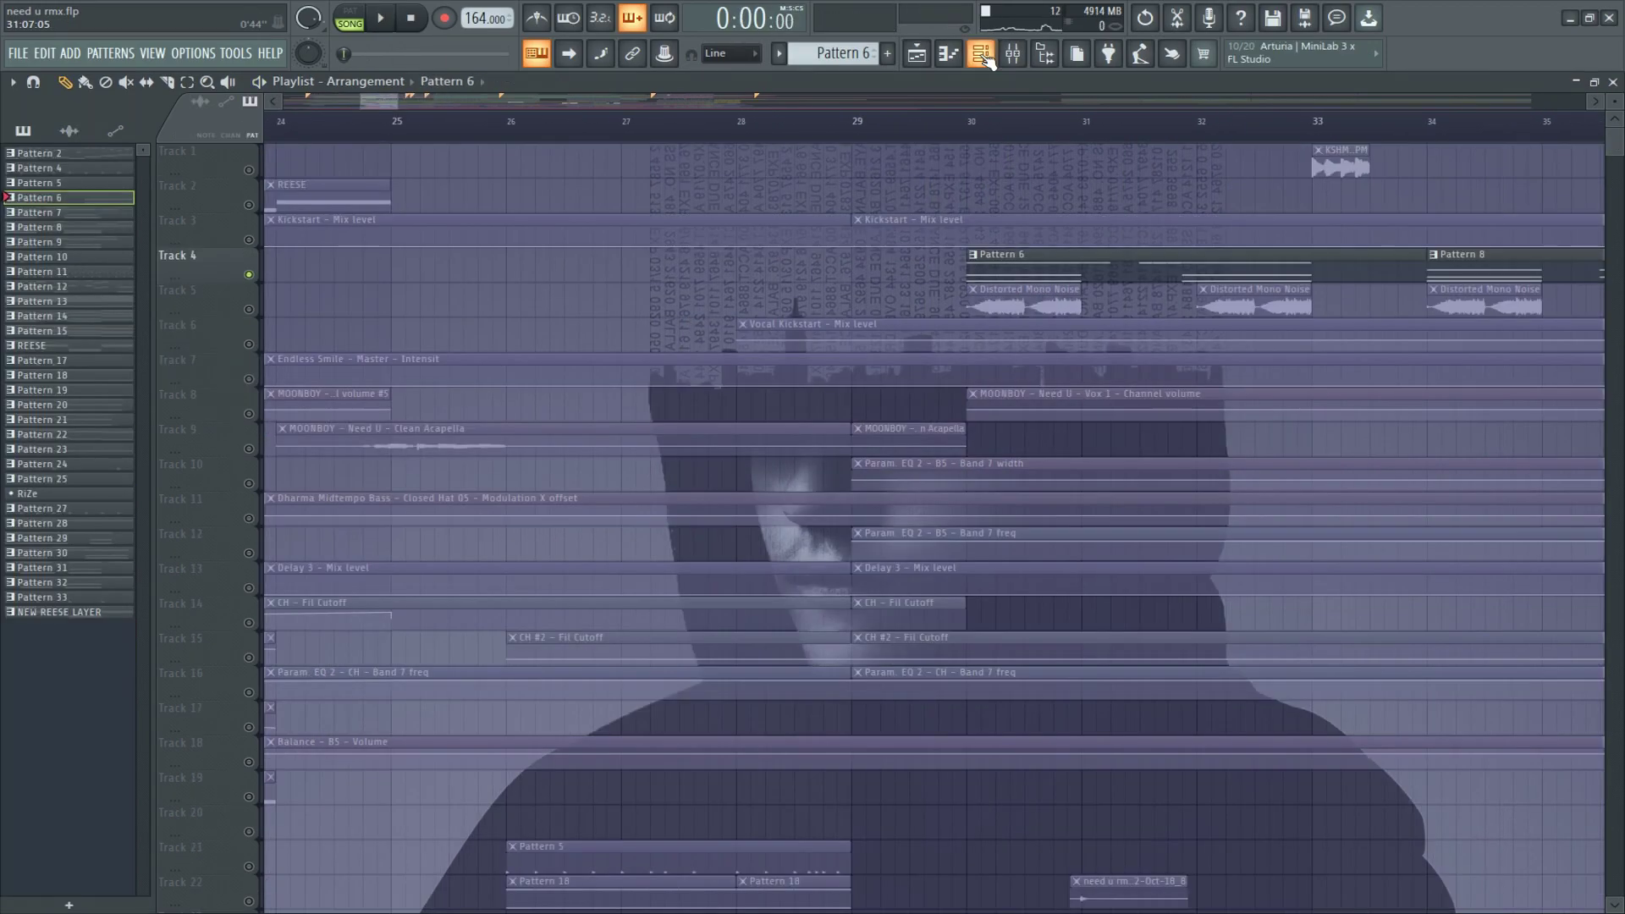
# Show the channel rack for Pattern 6, open the B1 channel's Serum, and move the rack clear of it.
pyautogui.press('F6')
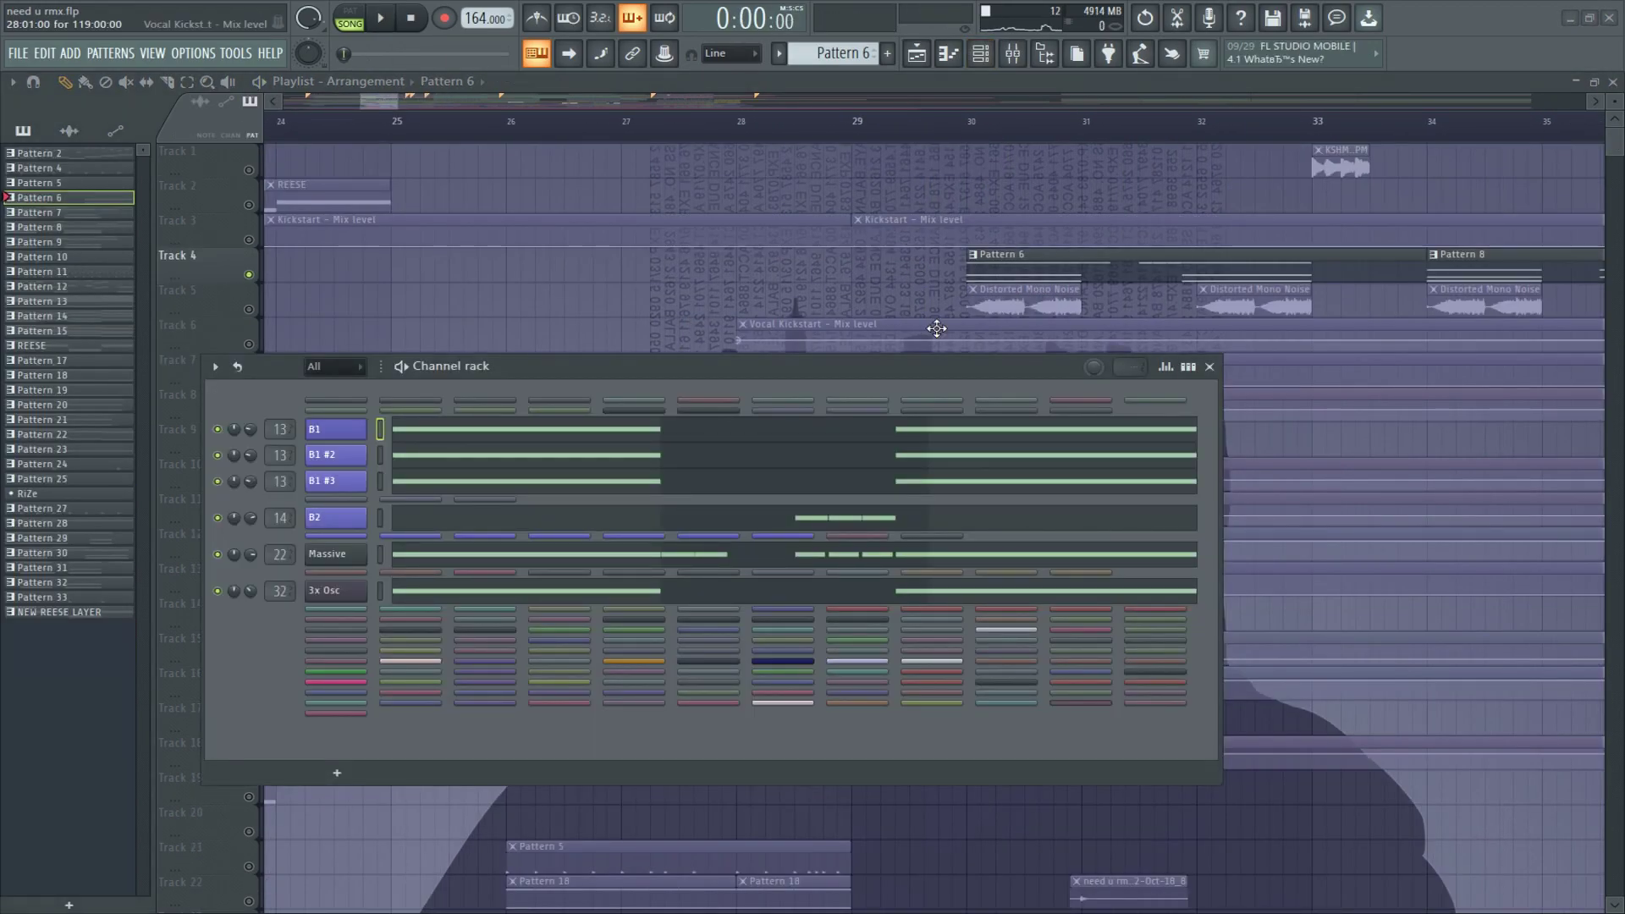
pyautogui.click(349, 432)
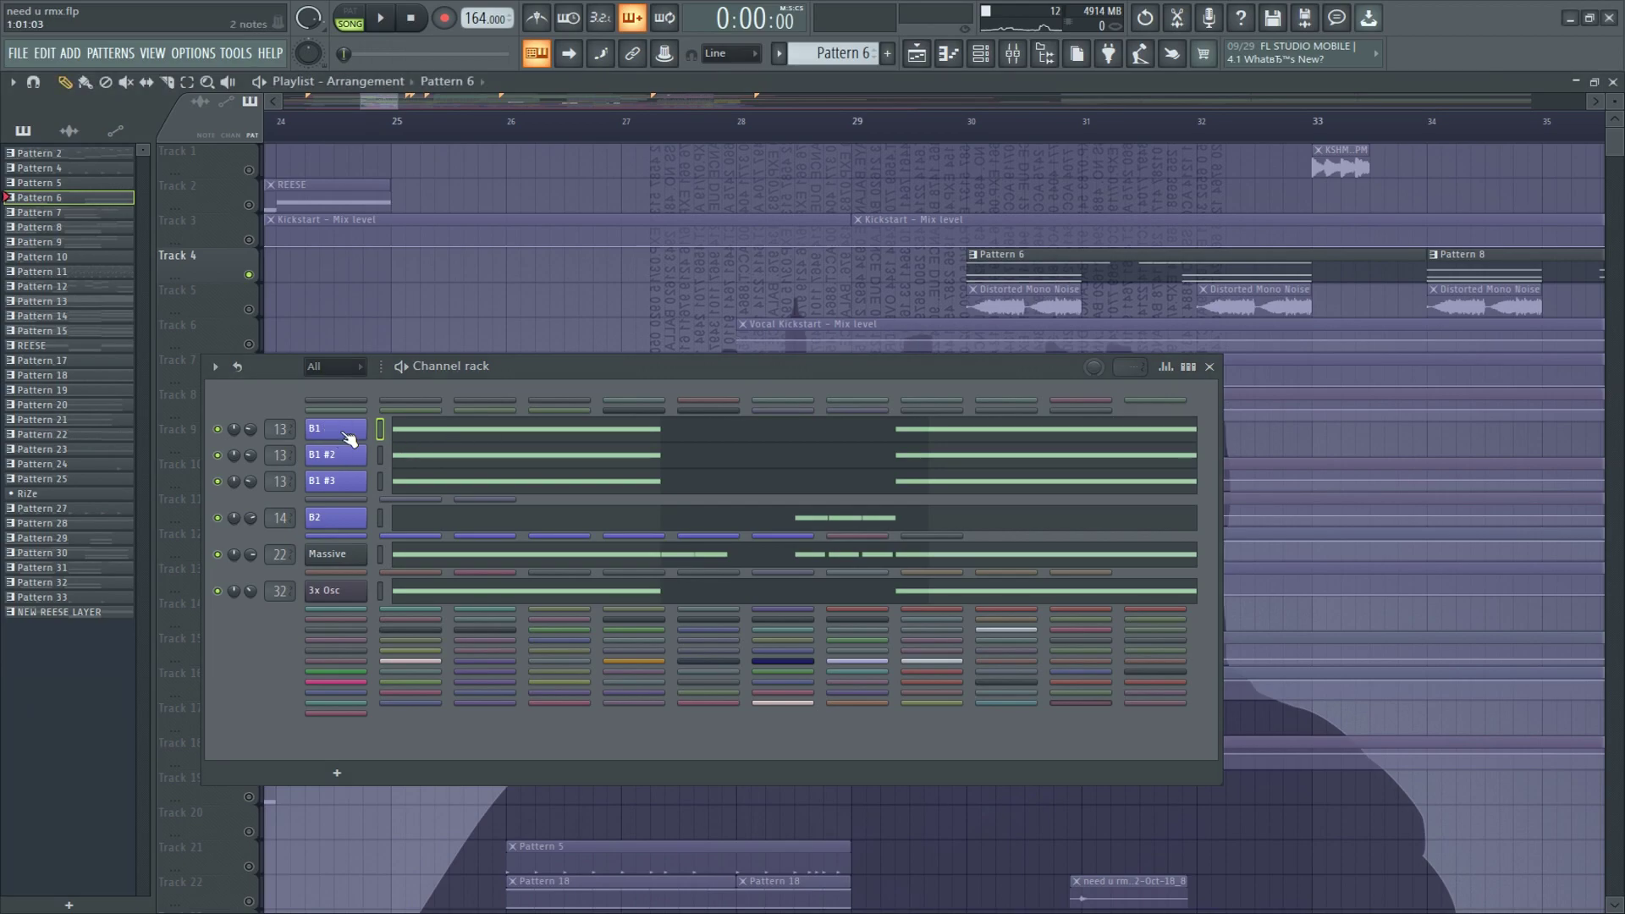
pyautogui.moveTo(813, 372); pyautogui.dragTo(1262, 503)
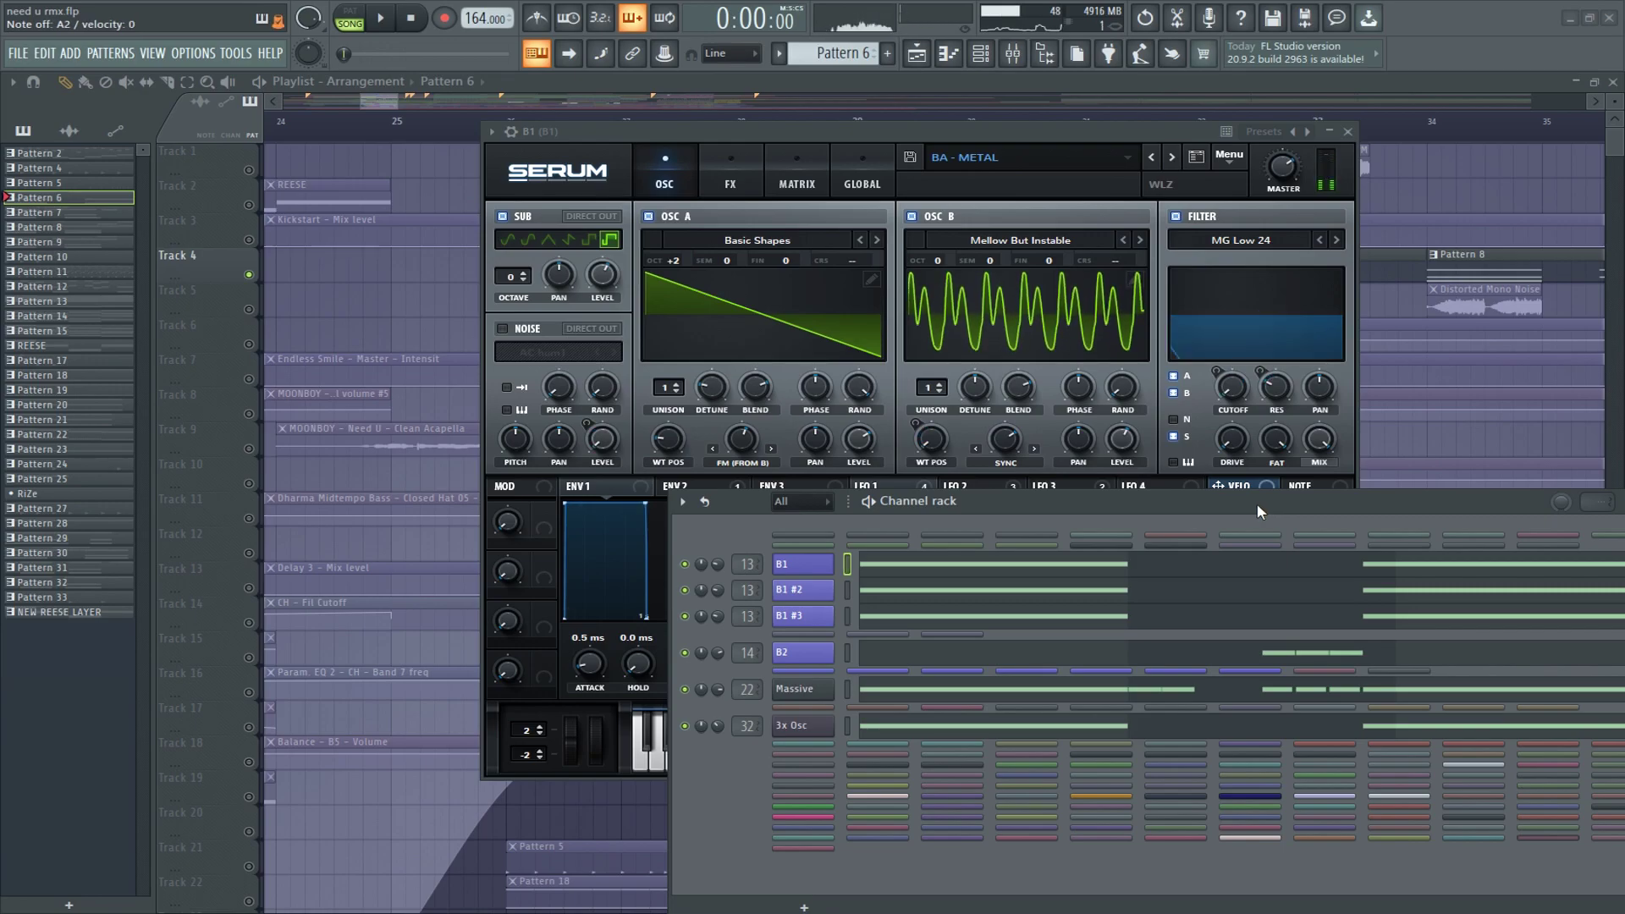
pyautogui.moveTo(1256, 503); pyautogui.dragTo(1381, 496)
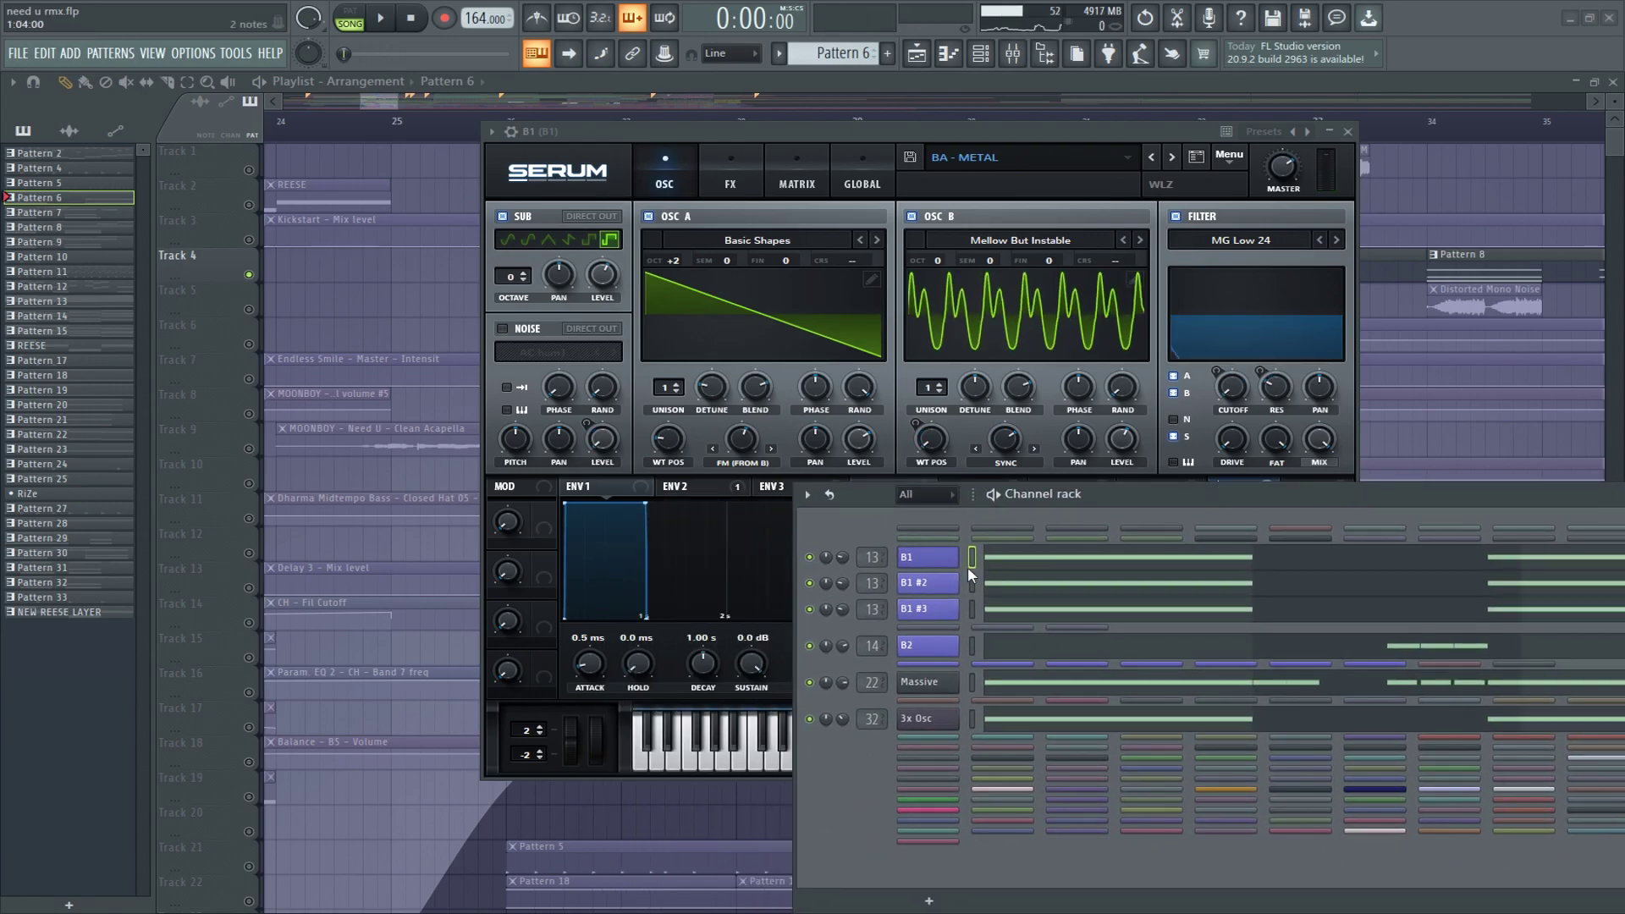
# Open the B1 #2 and B1 #3 layers and examine the oscillator and effects settings of B1 #3.
pyautogui.click(924, 576)
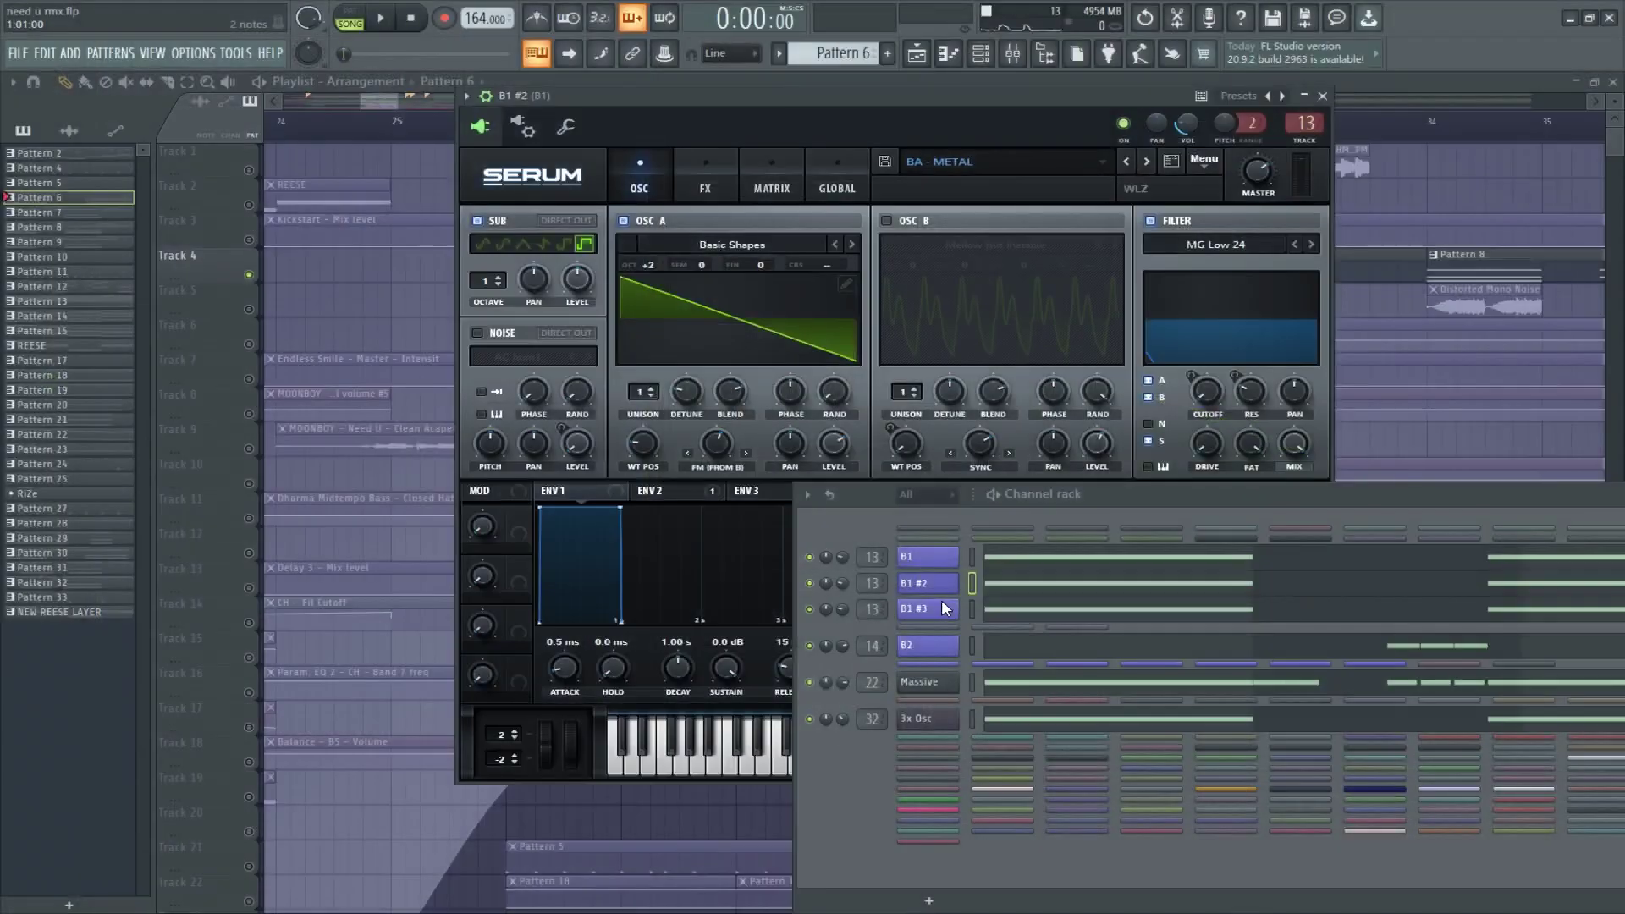
pyautogui.click(1227, 794)
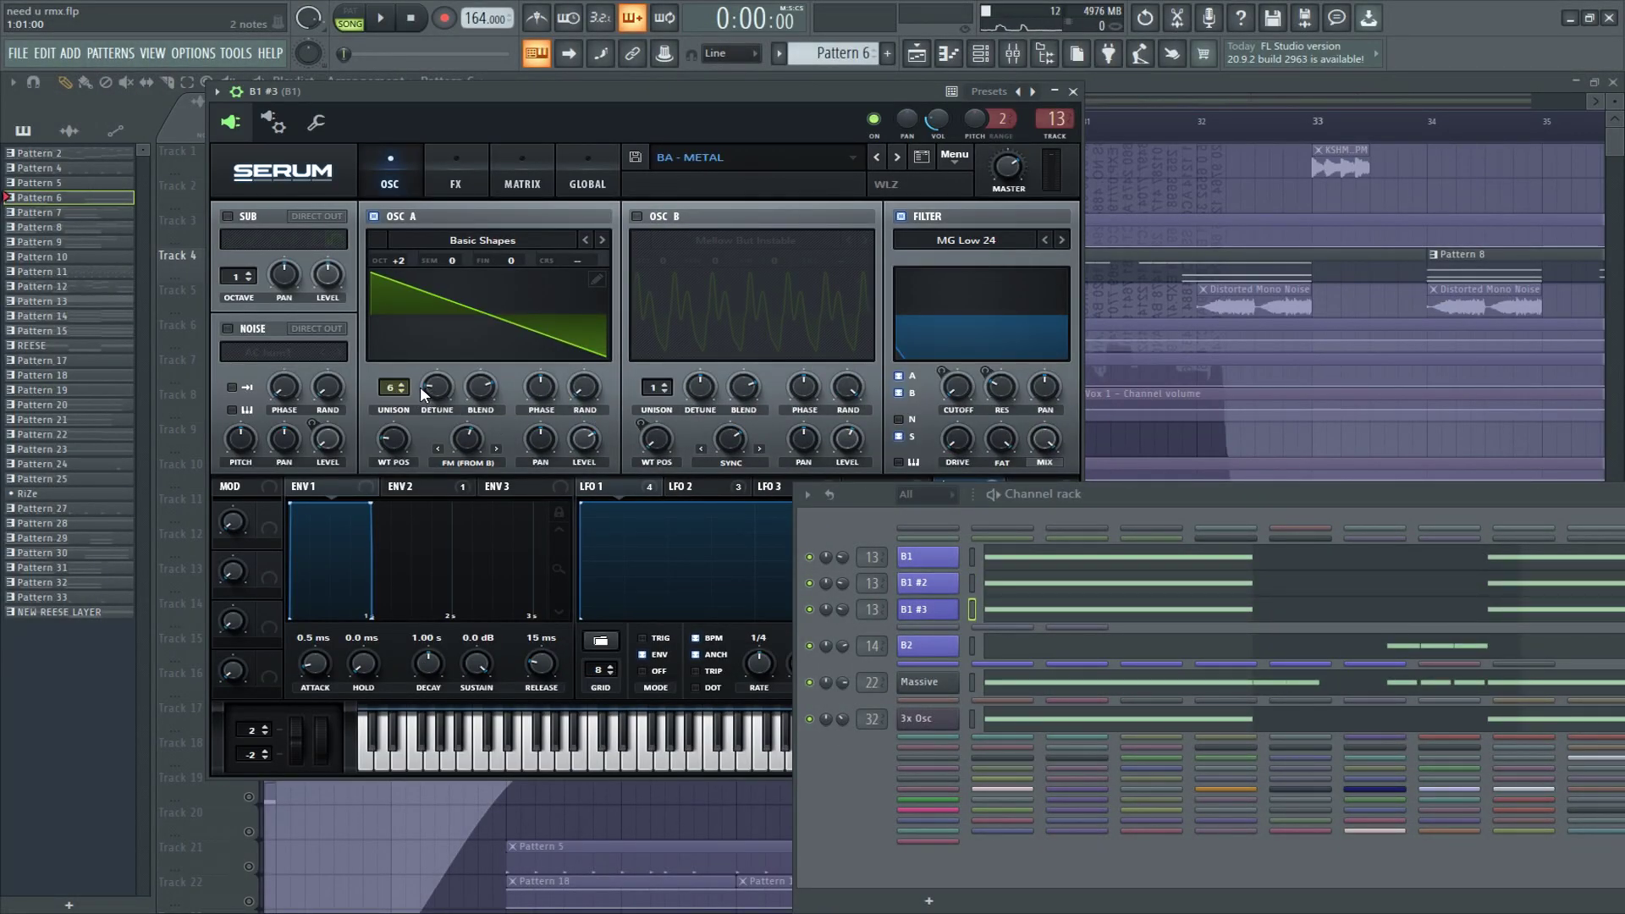
pyautogui.click(455, 176)
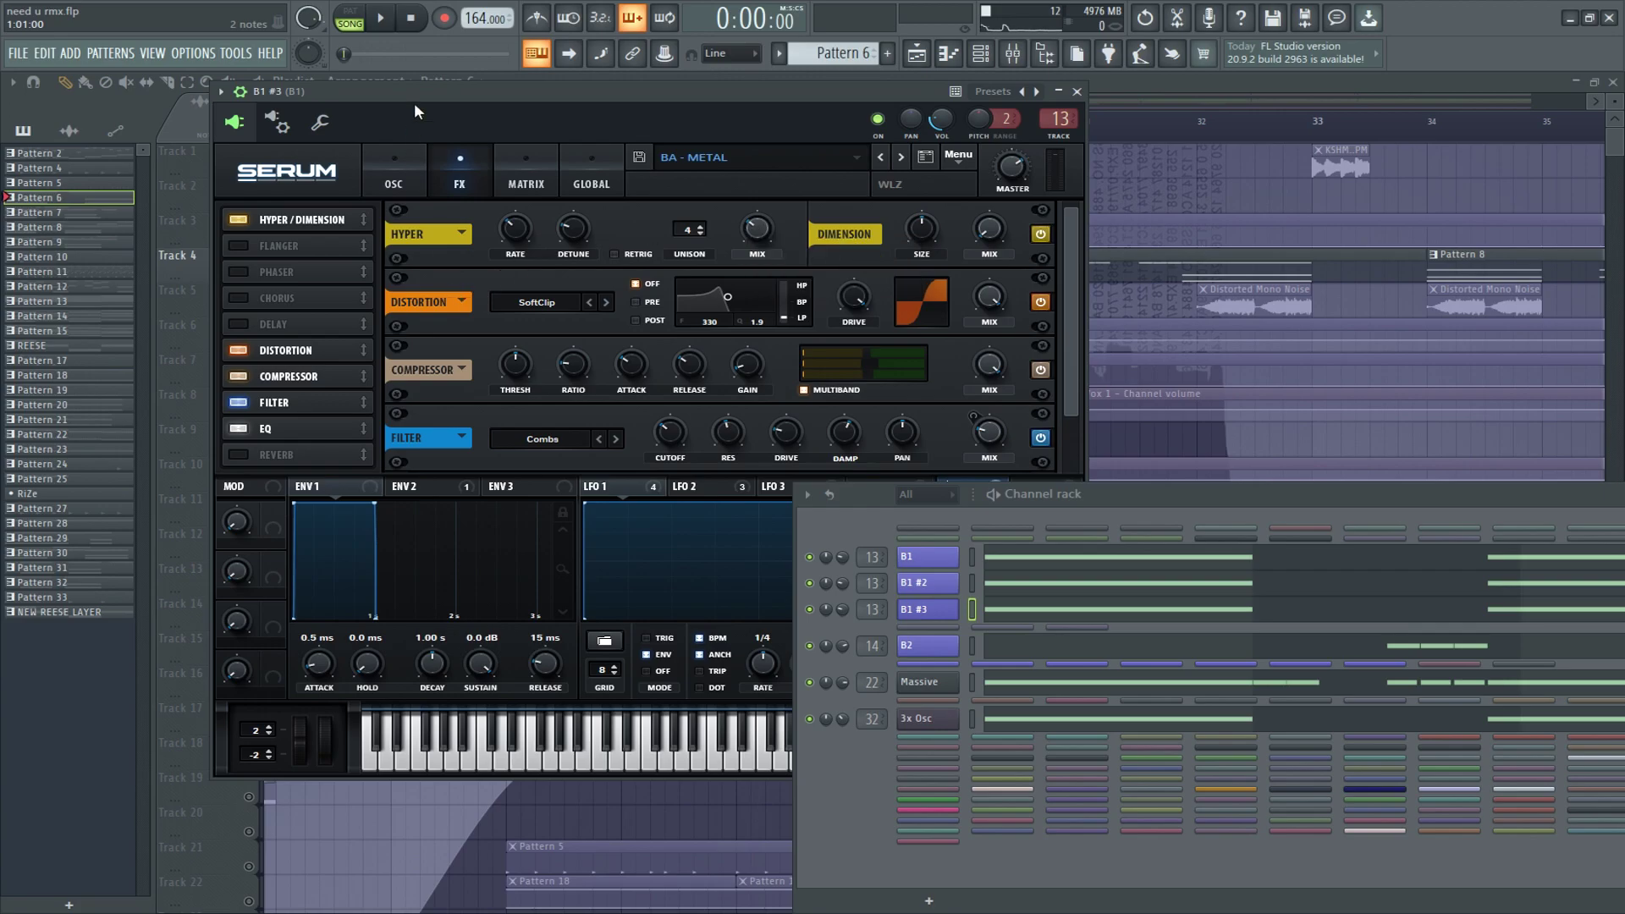
pyautogui.click(412, 173)
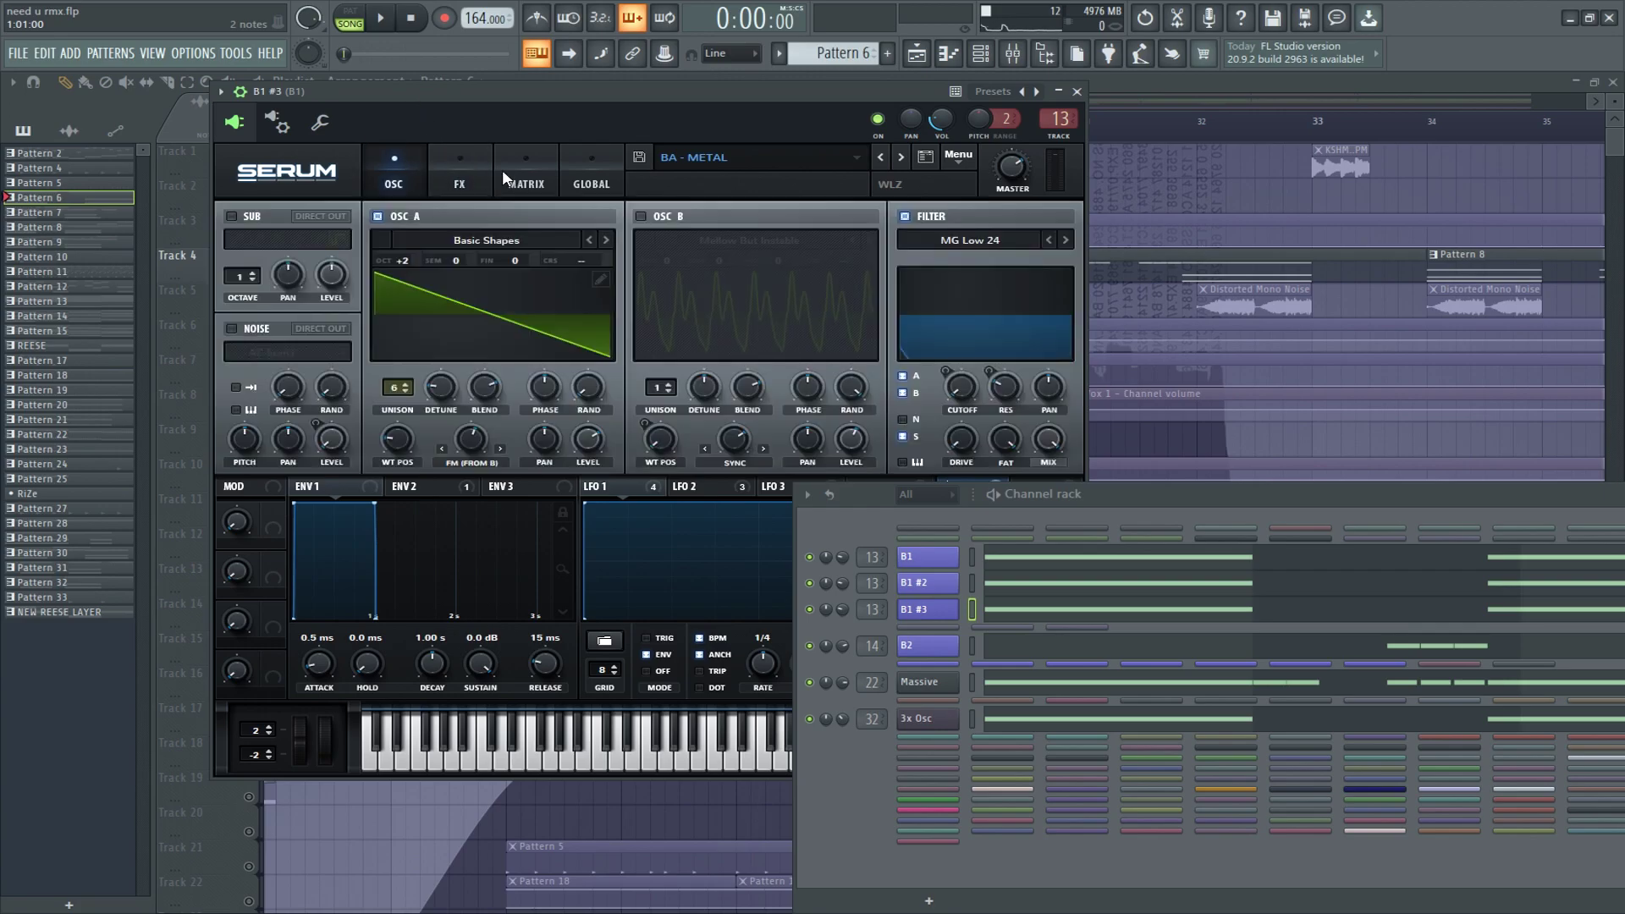
# Open the B2 channel's Serum and audition its sound with a few notes.
pyautogui.click(951, 650)
pyautogui.moveTo(874, 505); pyautogui.dragTo(848, 491)
pyautogui.press('z')
pyautogui.press('q')
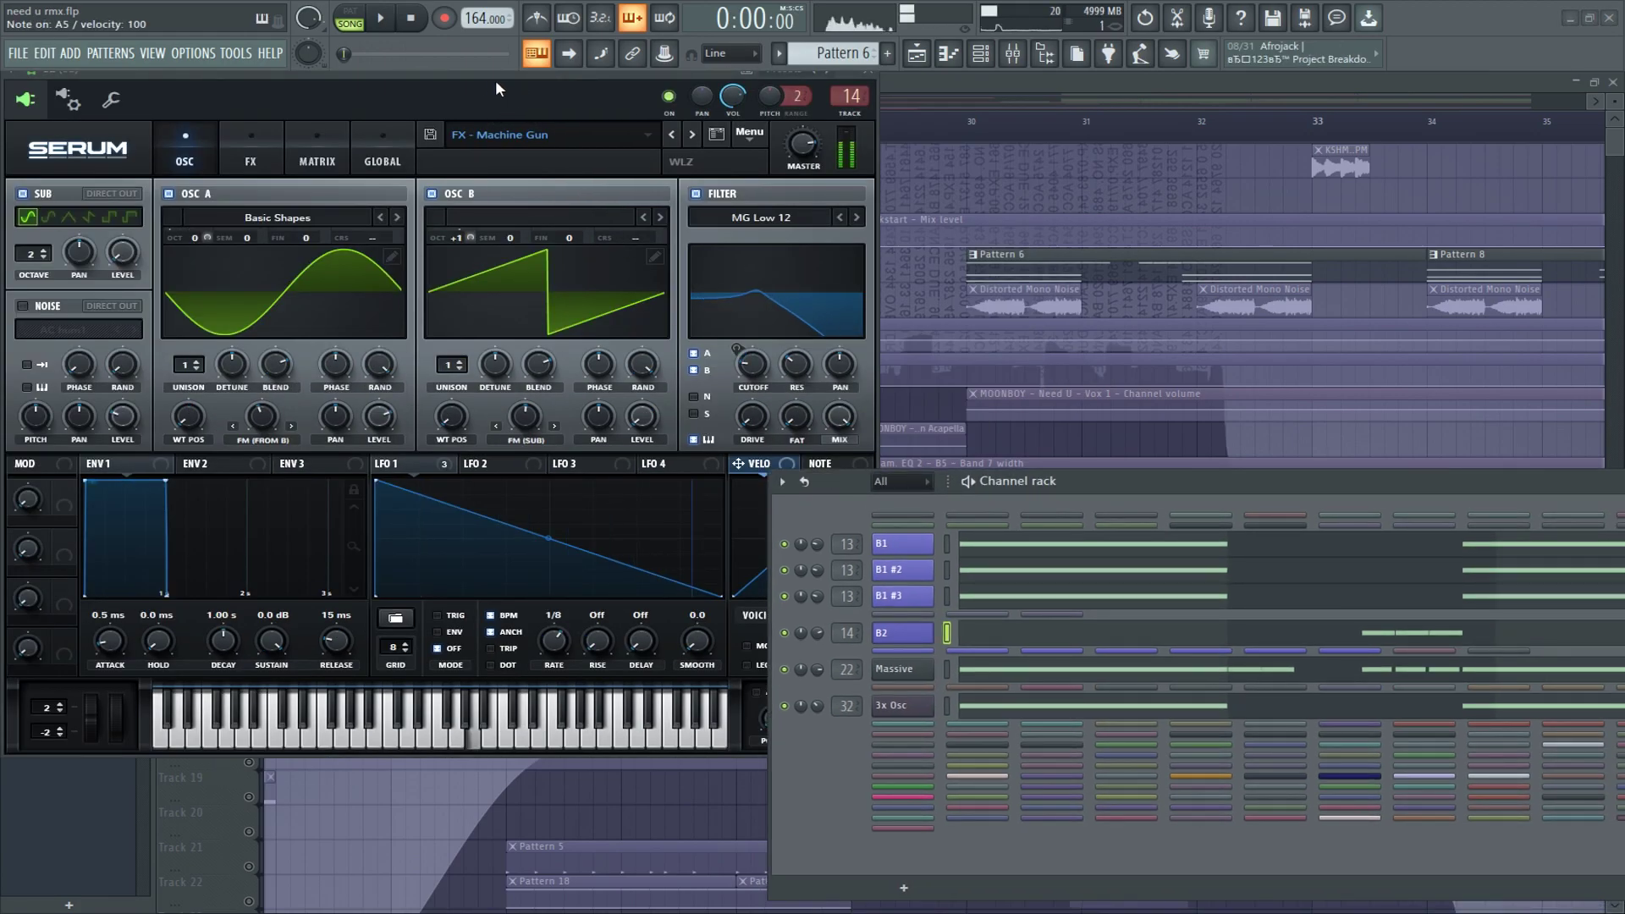
# Browse the EYE - Soundbank Vol.2 presets for B2 and leave the list without choosing another preset.
pyautogui.click(605, 138)
pyautogui.moveTo(728, 171)
pyautogui.moveTo(787, 161)
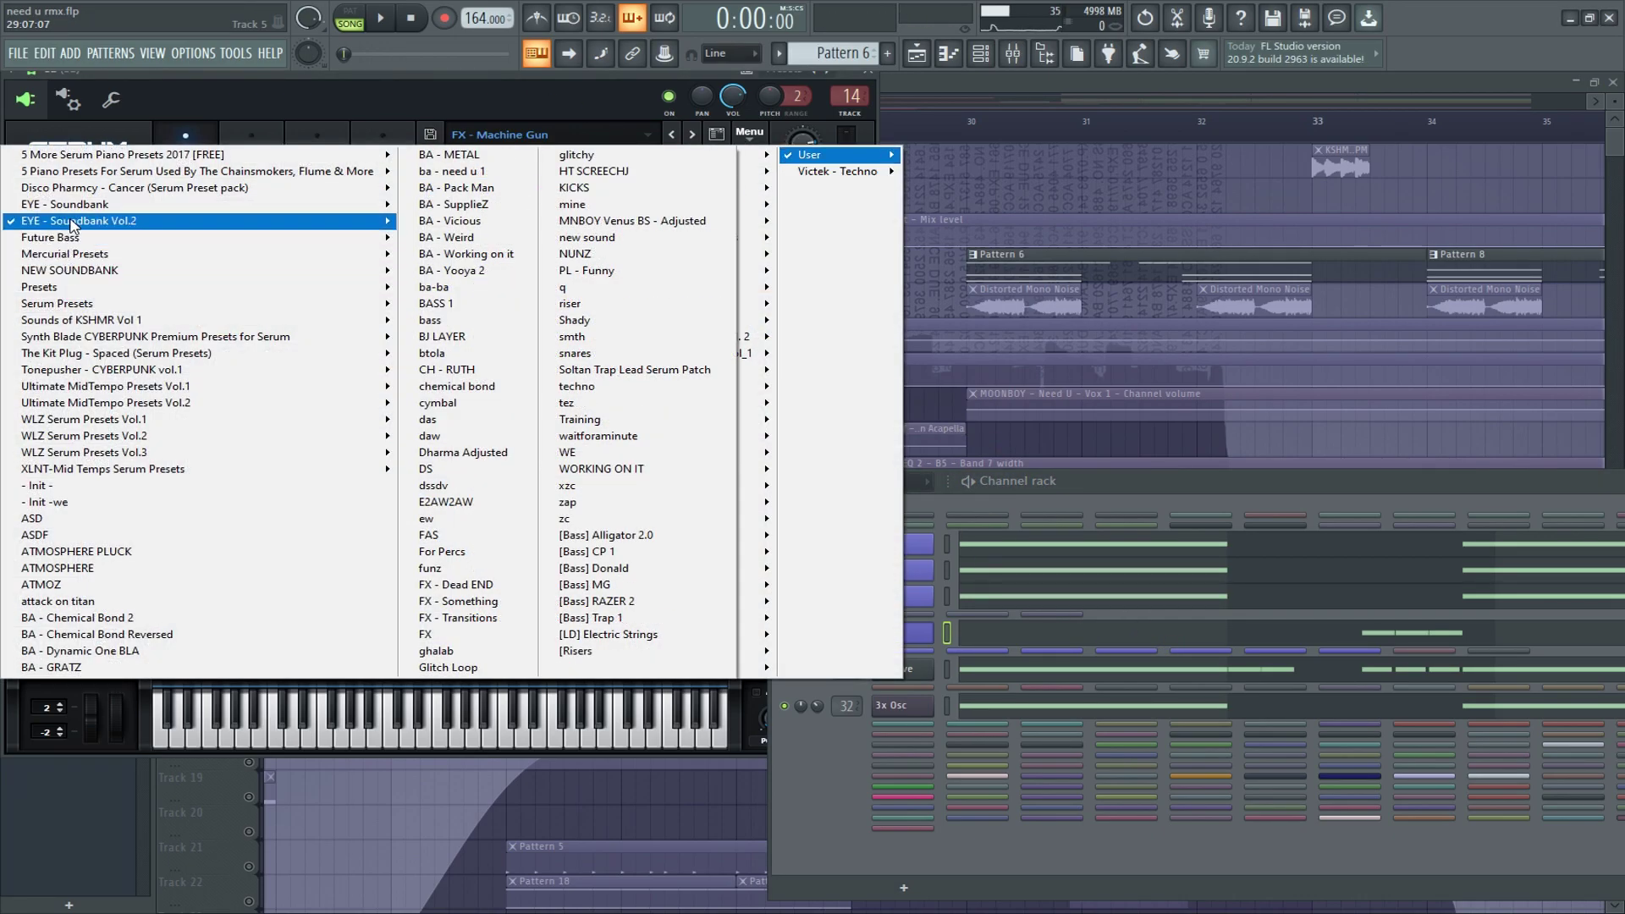
pyautogui.moveTo(296, 221)
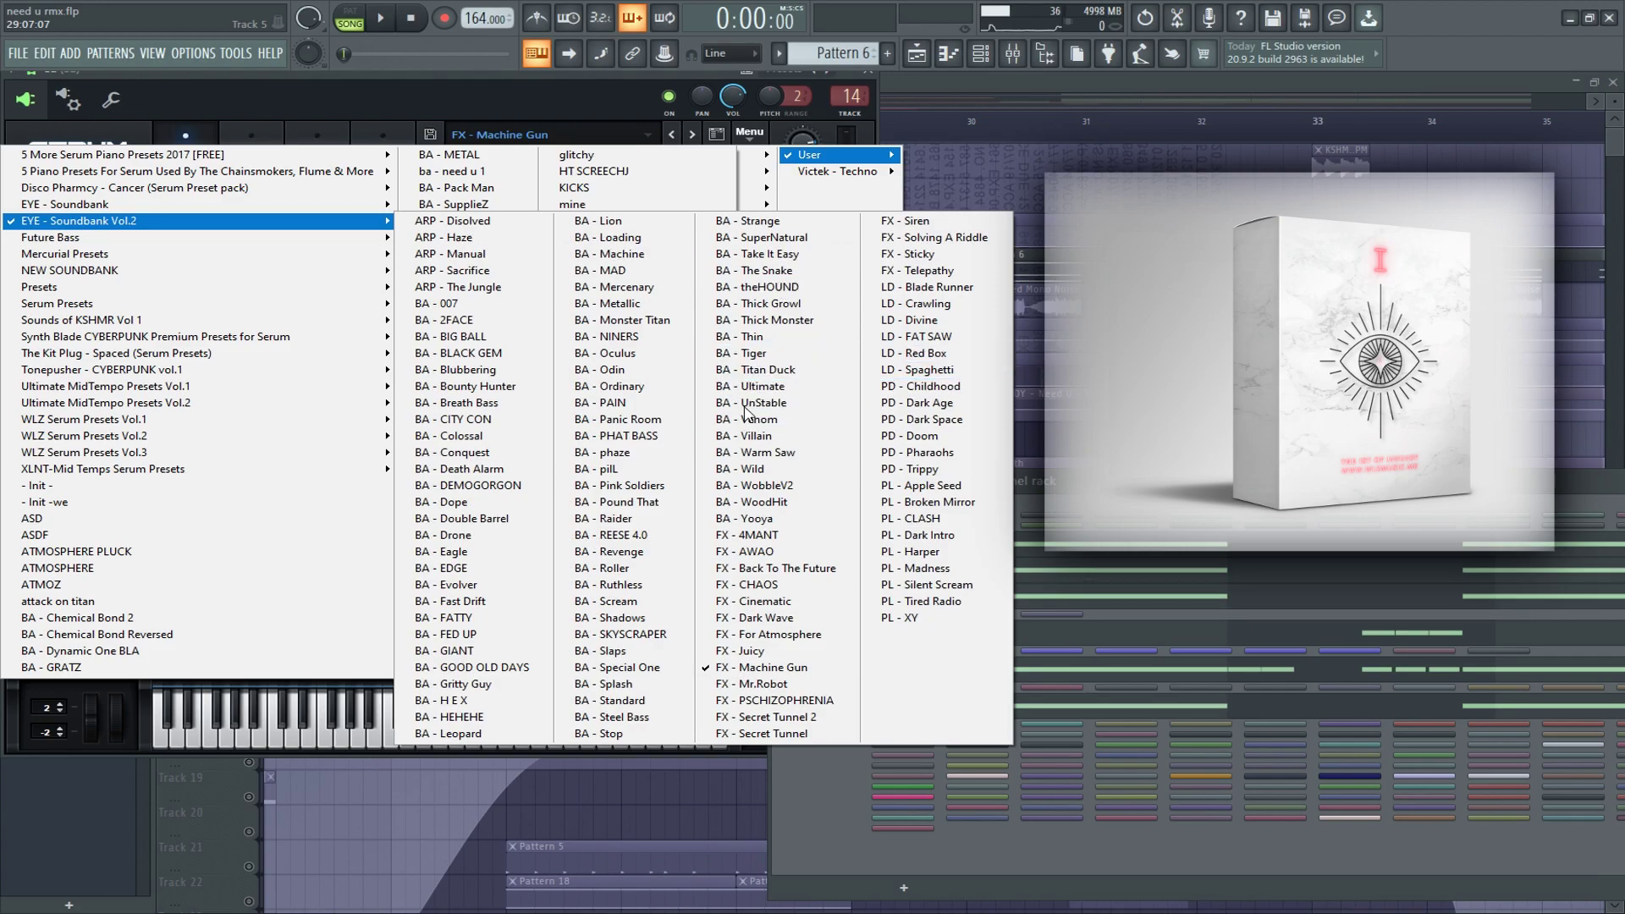
pyautogui.click(612, 75)
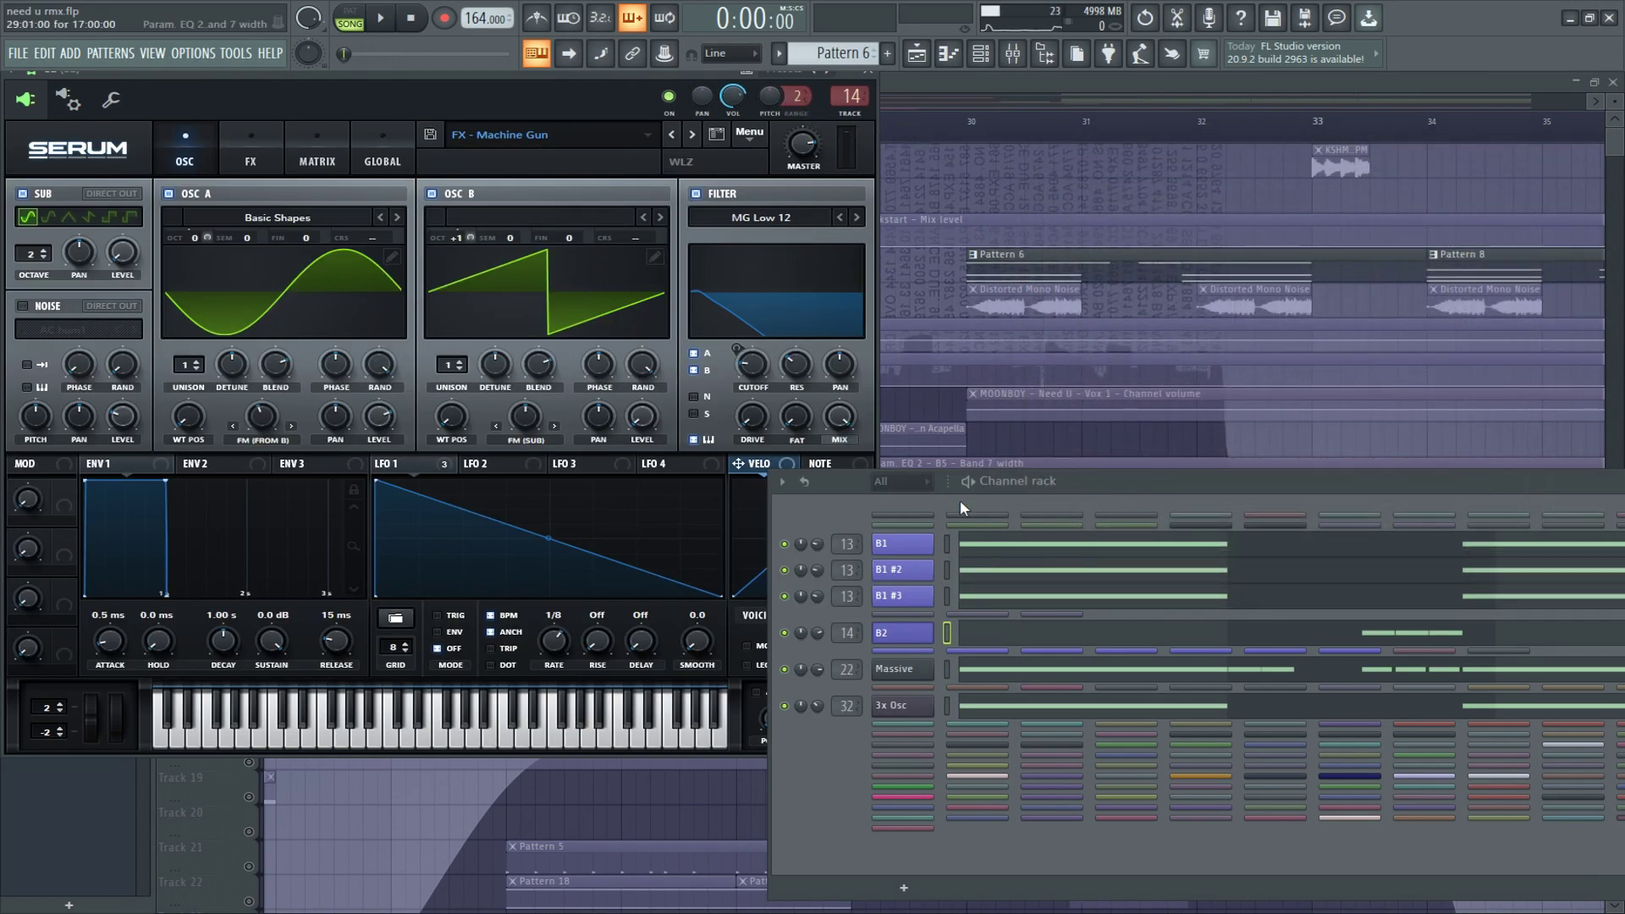
# Inspect the 3x Osc channel's oscillator settings and close its window.
pyautogui.click(902, 705)
pyautogui.moveTo(840, 486); pyautogui.dragTo(676, 395)
pyautogui.moveTo(472, 323); pyautogui.dragTo(605, 153)
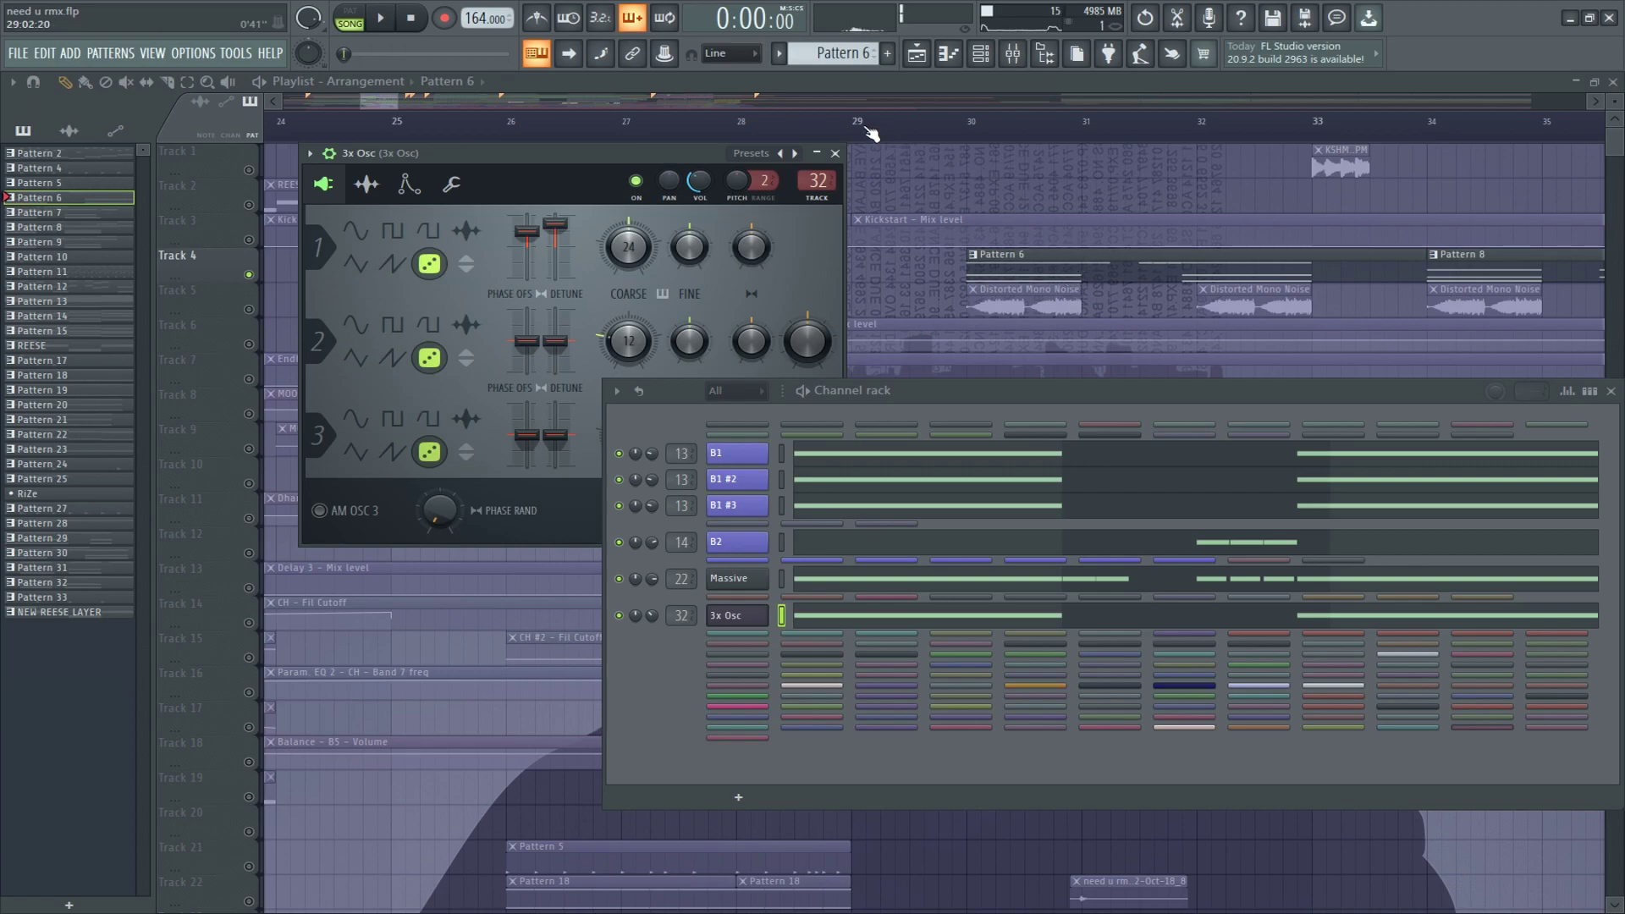
pyautogui.scroll(-3, 872, 134)
pyautogui.click(836, 153)
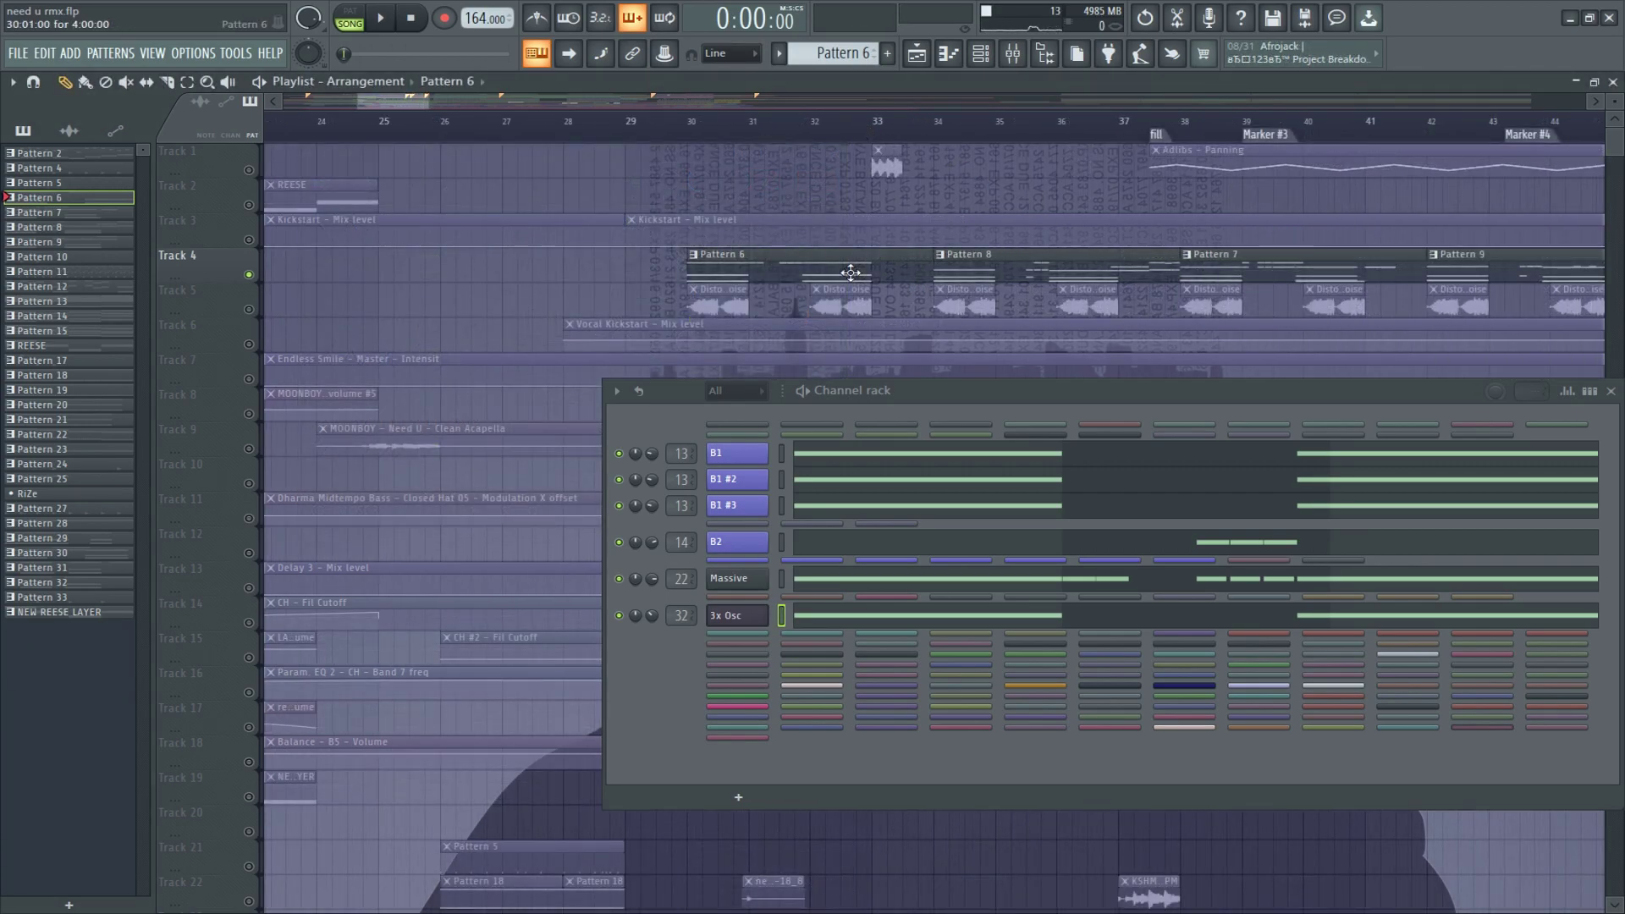
# Switch to Pattern 8 and audition the Serum sounds on its B2 and B3 channels.
pyautogui.click(1031, 254)
pyautogui.scroll(2, 925, 133)
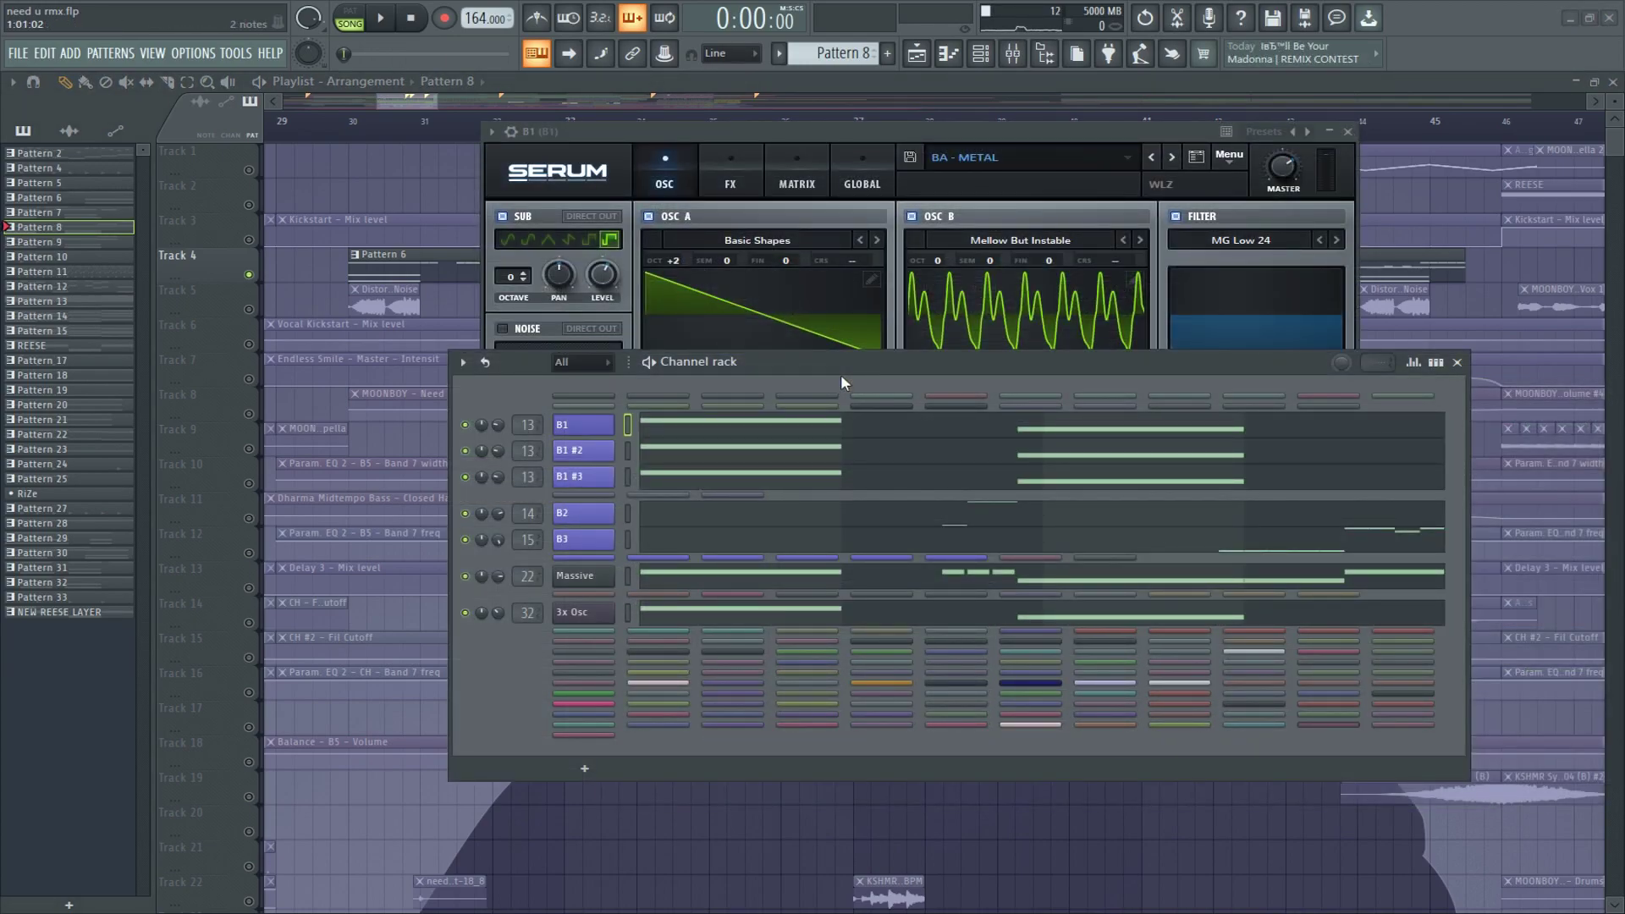
pyautogui.click(582, 514)
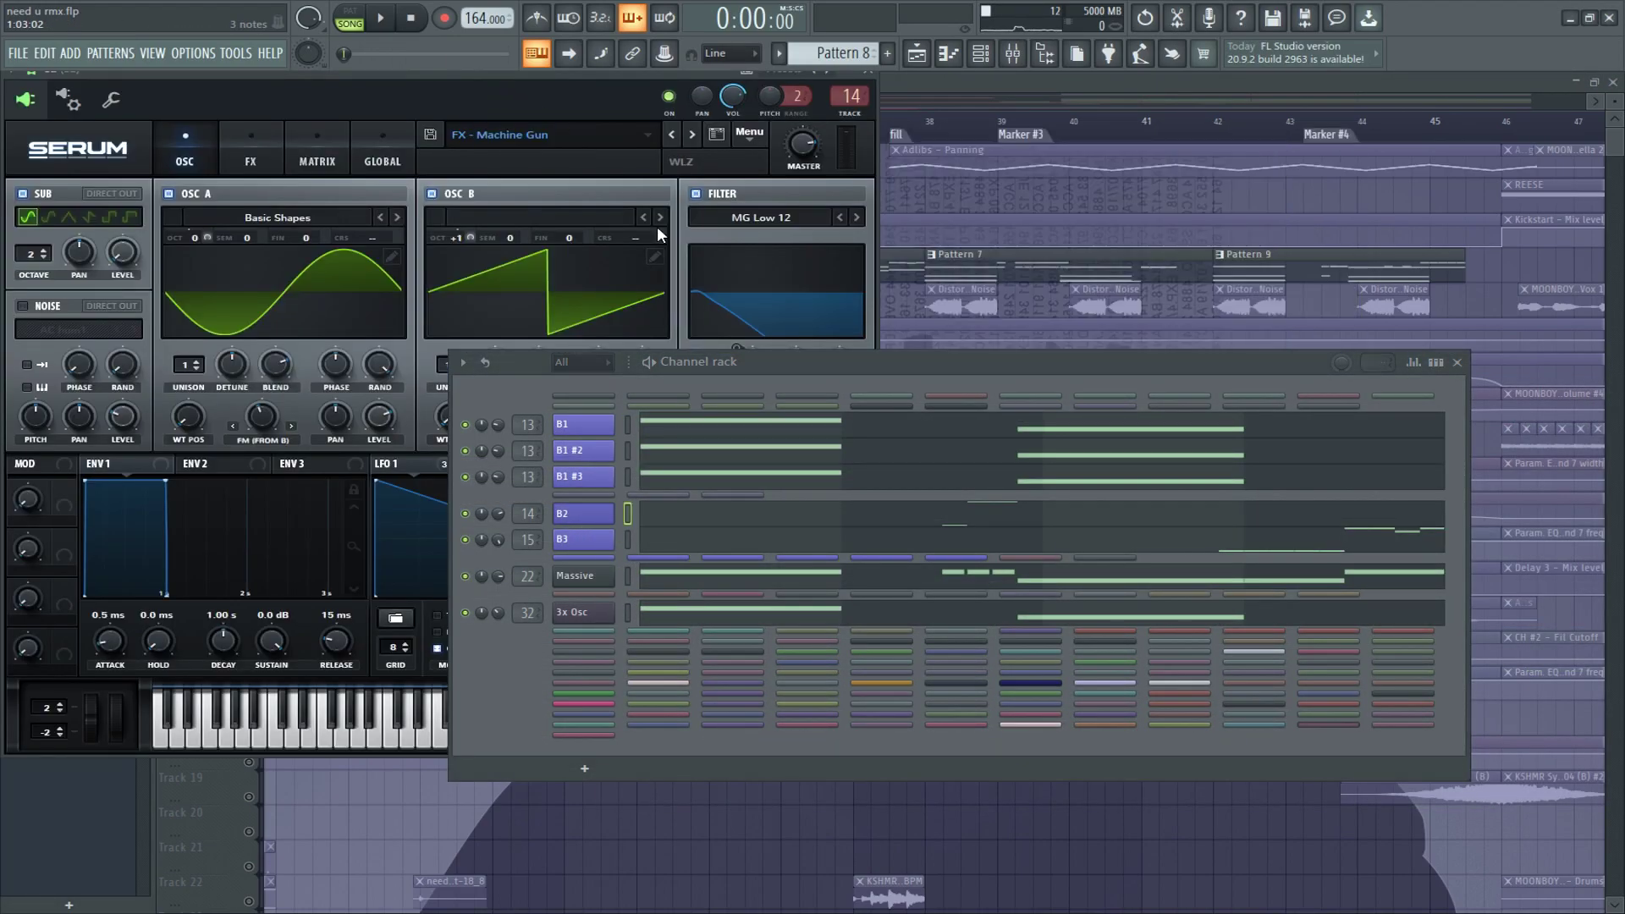
pyautogui.press('z')
pyautogui.click(582, 539)
pyautogui.moveTo(584, 258); pyautogui.dragTo(735, 91)
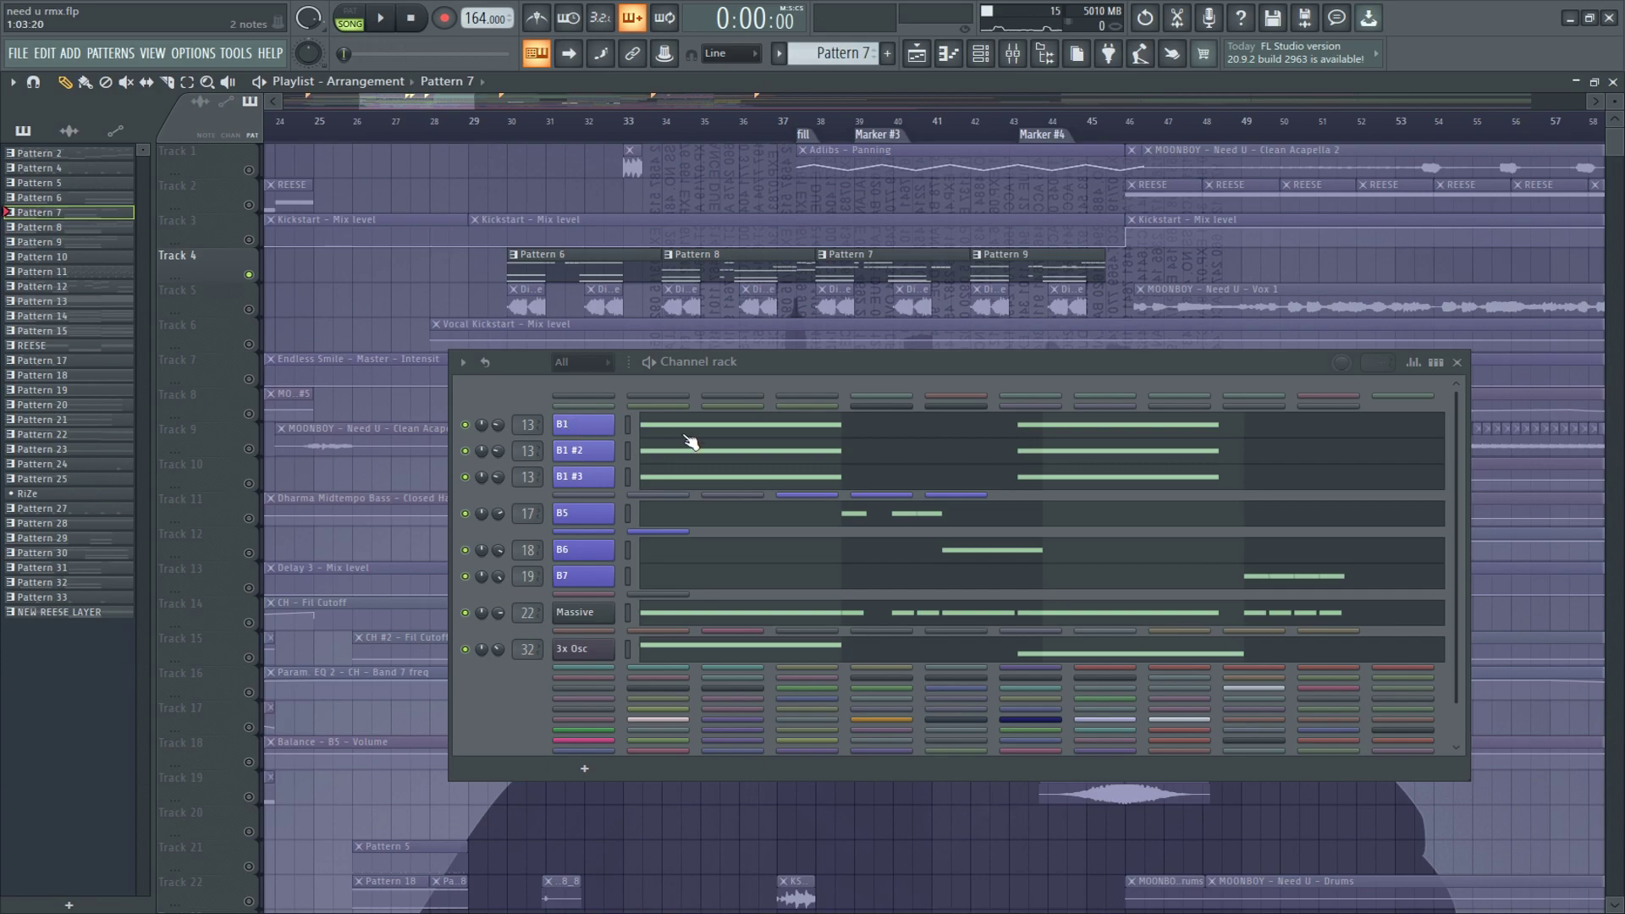
# Open the B5 channel's Serum in Pattern 7 and audition its sound.
pyautogui.click(603, 517)
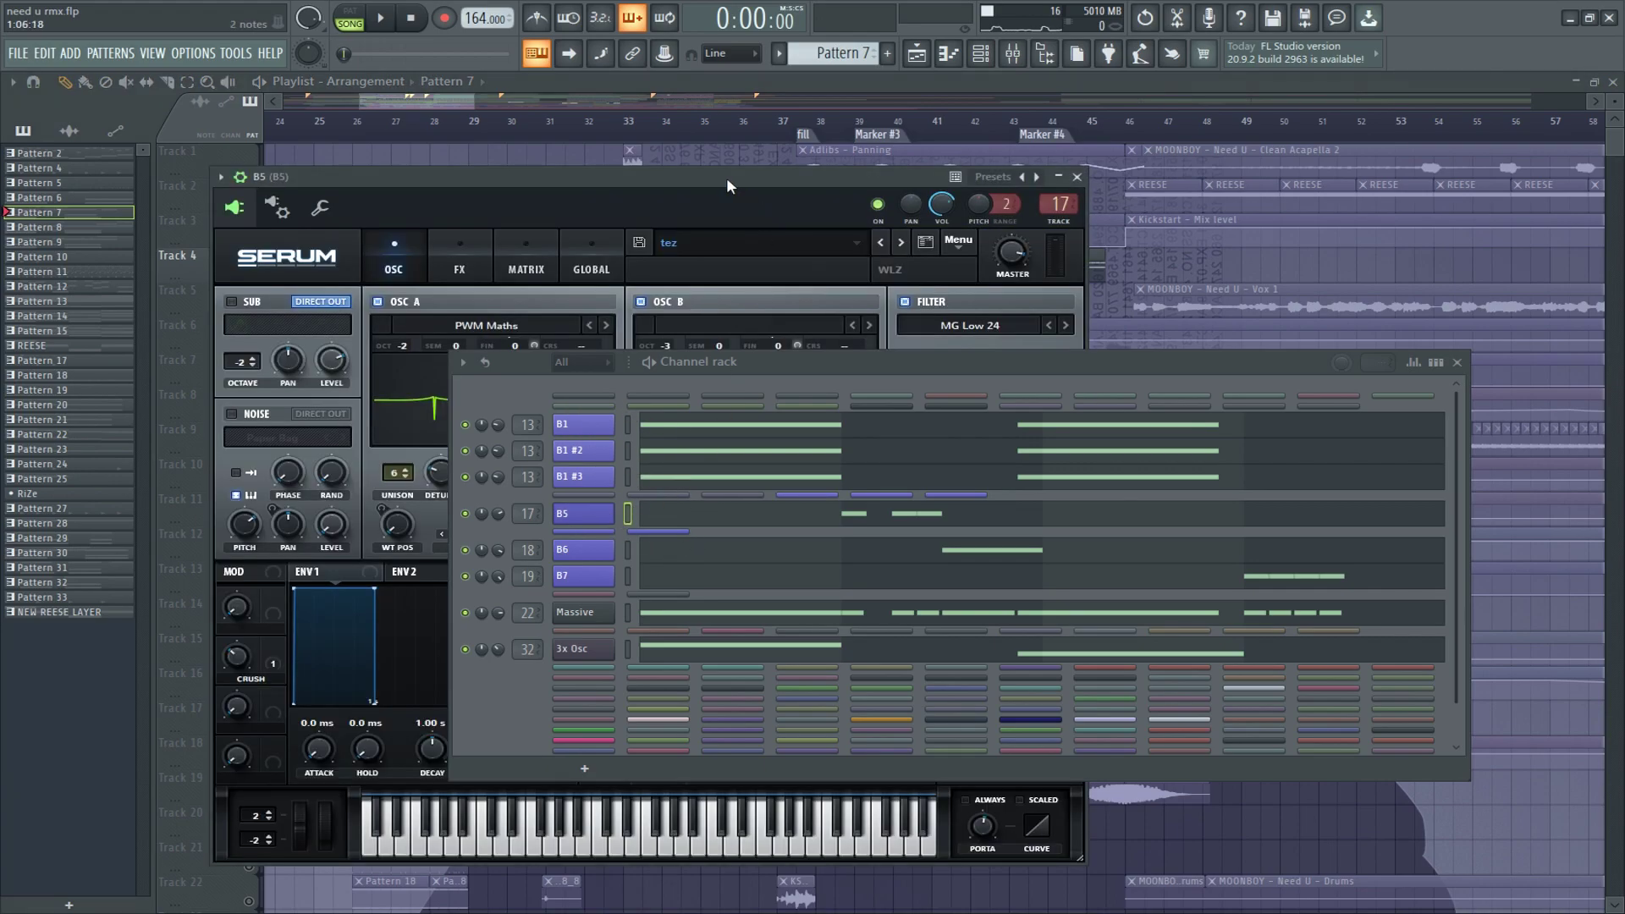
pyautogui.moveTo(726, 176); pyautogui.dragTo(787, 68)
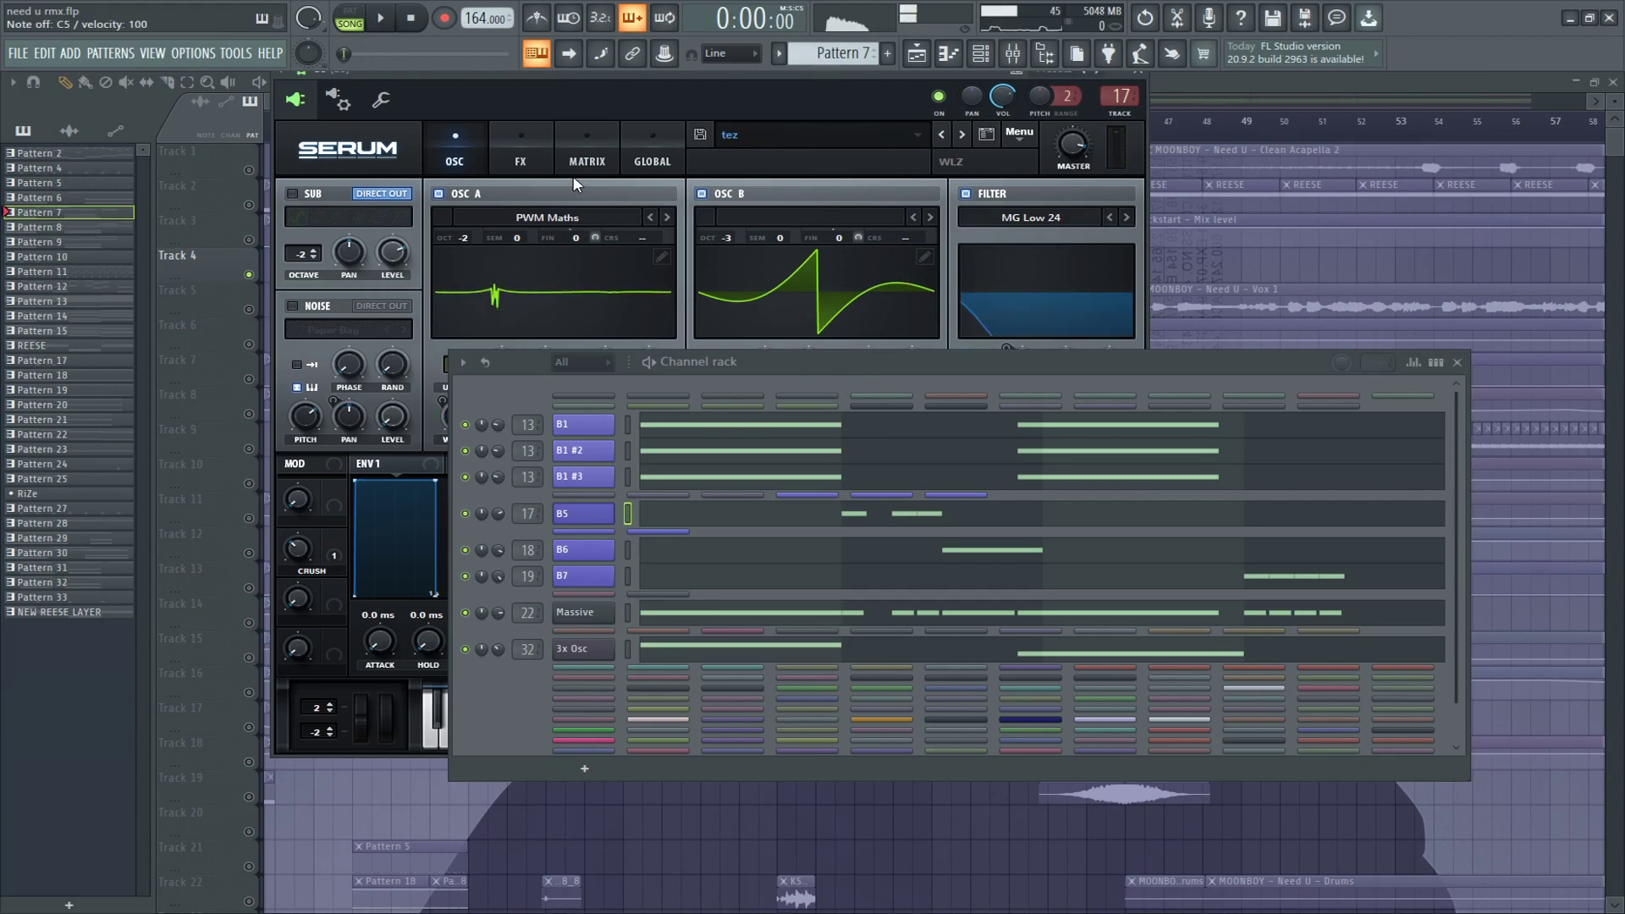
pyautogui.moveTo(1090, 88); pyautogui.dragTo(657, 143)
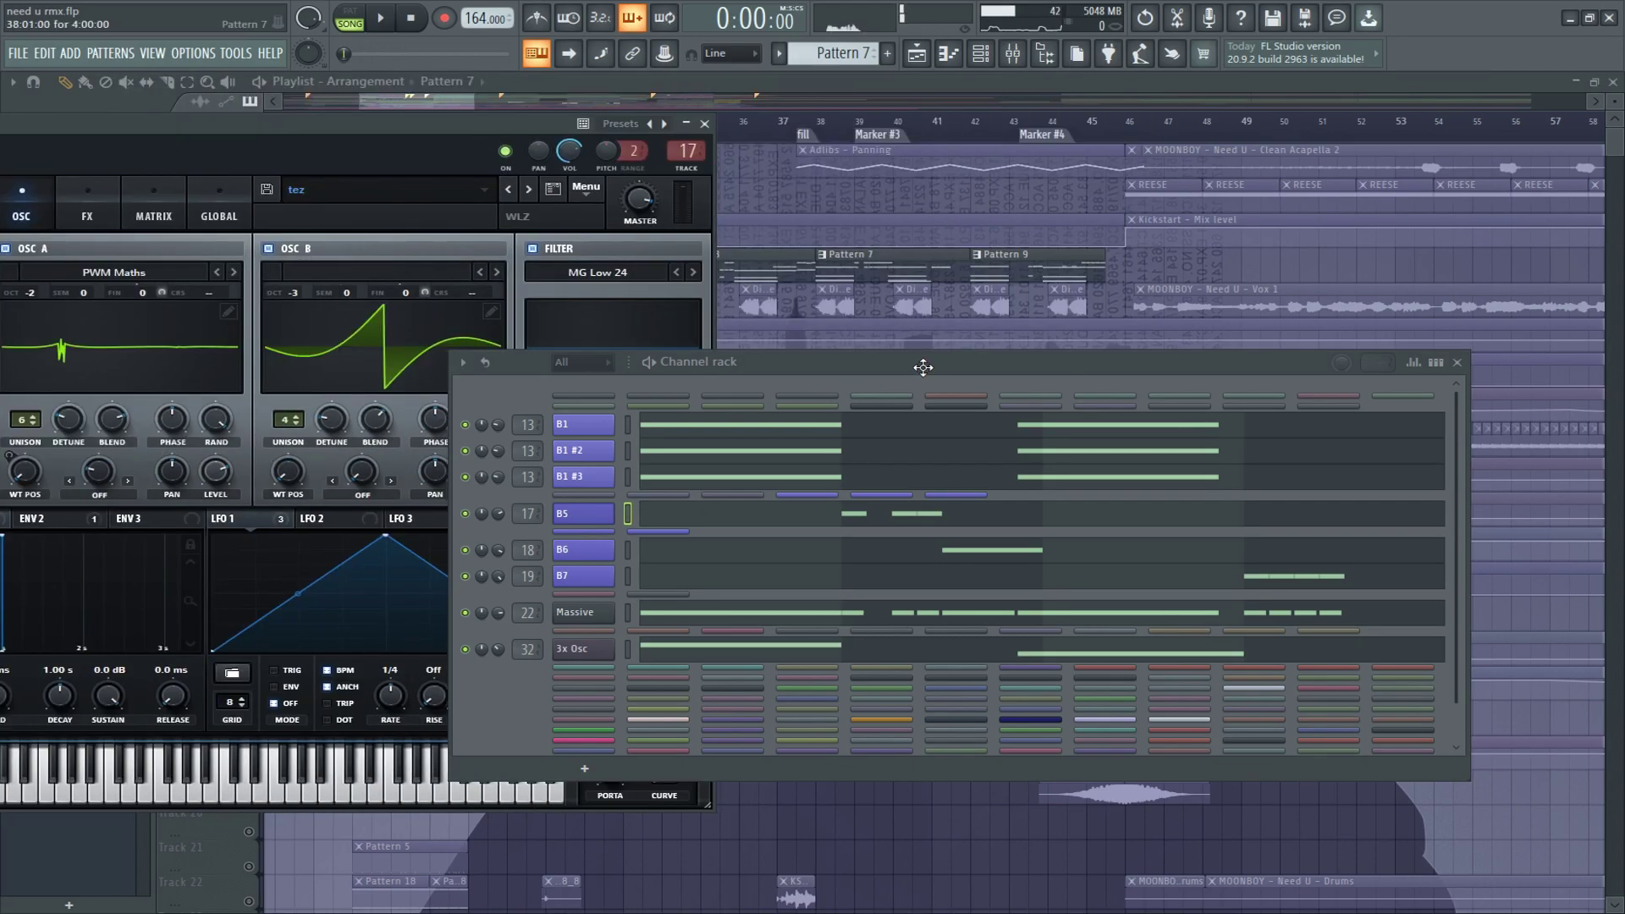
# Uncover the playlist, enable track 13 with the Delay 3 - Mix level automation, and set the playback position to bar 39.
pyautogui.moveTo(933, 368); pyautogui.dragTo(1057, 731)
pyautogui.scroll(-5, 939, 370)
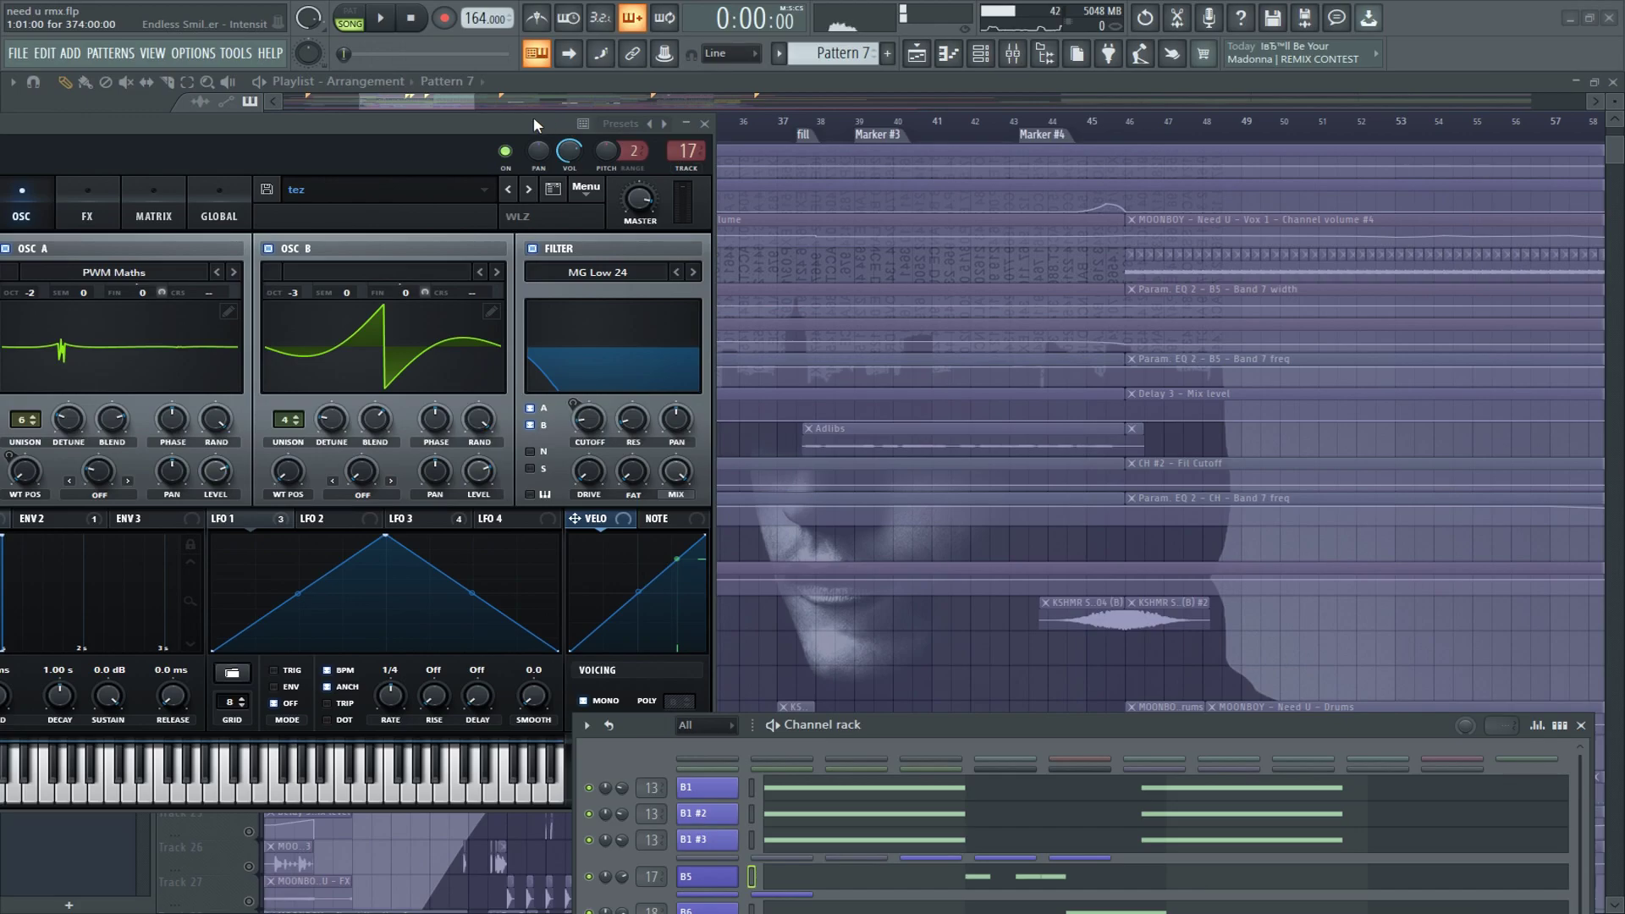
pyautogui.moveTo(533, 118); pyautogui.dragTo(1436, 437)
pyautogui.scroll(-2, 260, 376)
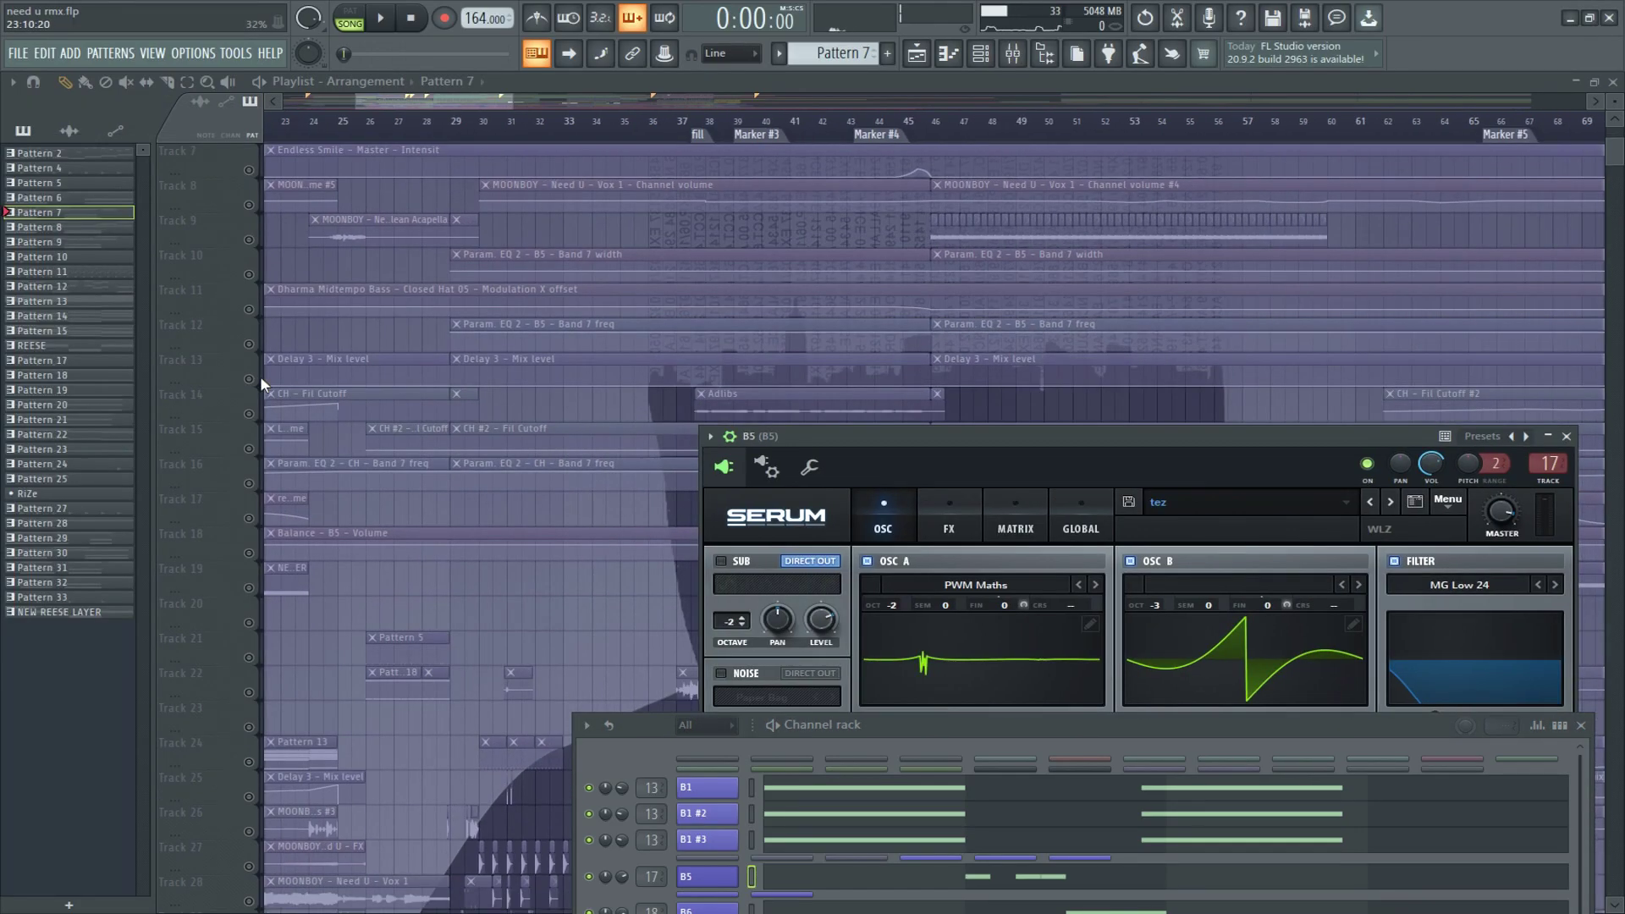
pyautogui.click(250, 379)
pyautogui.click(733, 121)
# Bring back B5's Serum window, play a note, and rearrange it with the channel rack.
pyautogui.click(718, 878)
pyautogui.moveTo(986, 444); pyautogui.dragTo(617, 118)
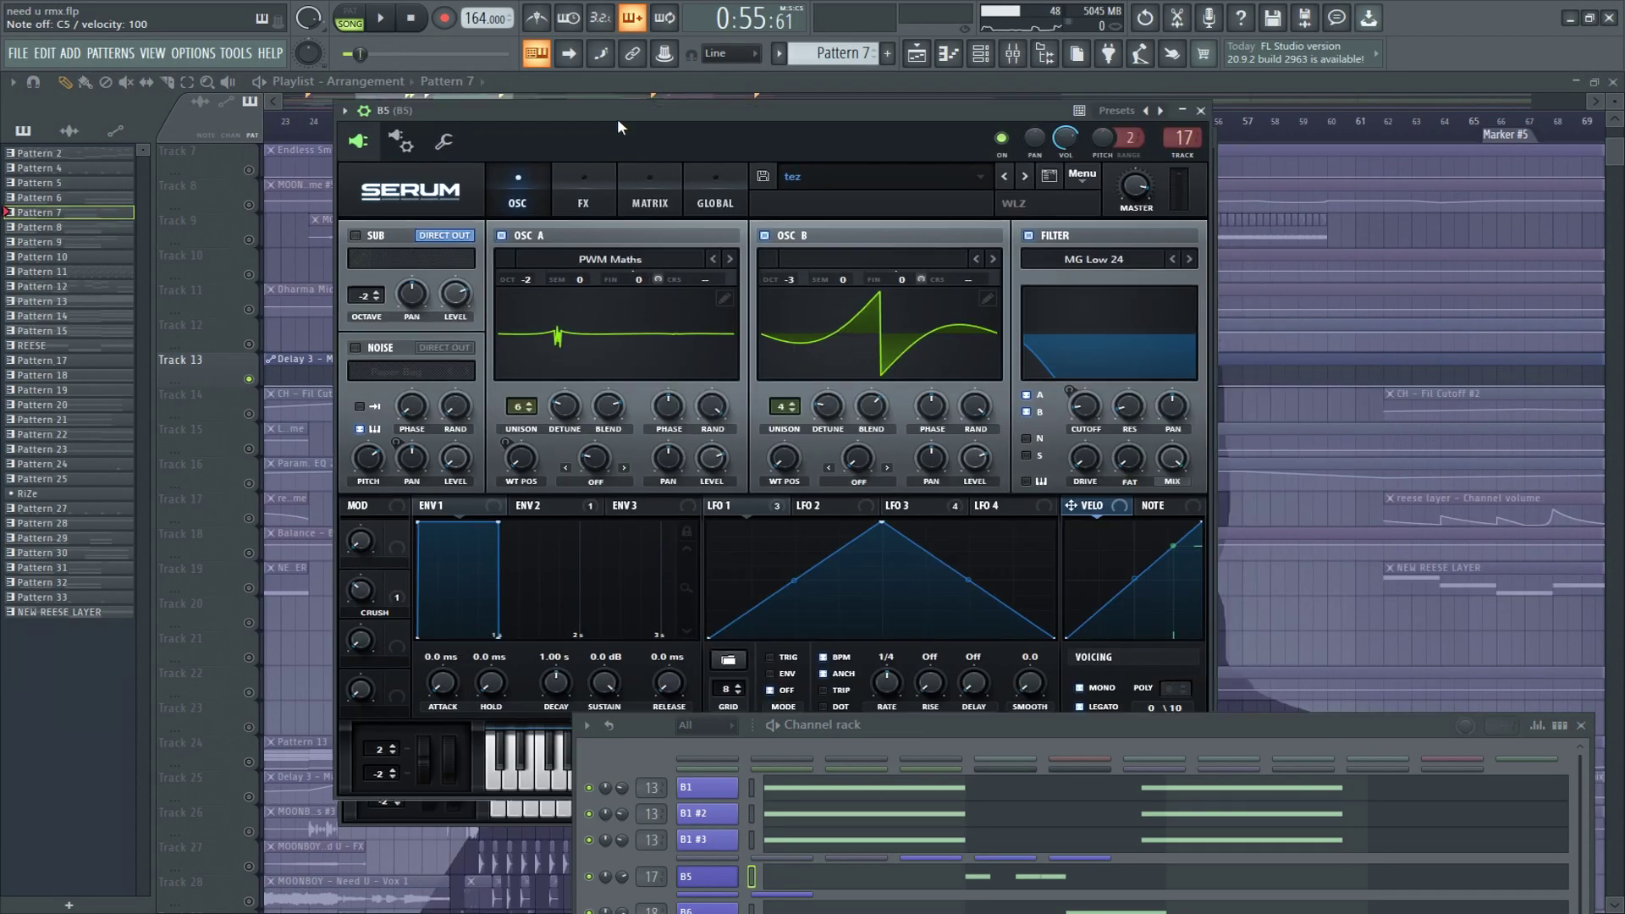
pyautogui.moveTo(652, 725); pyautogui.dragTo(579, 494)
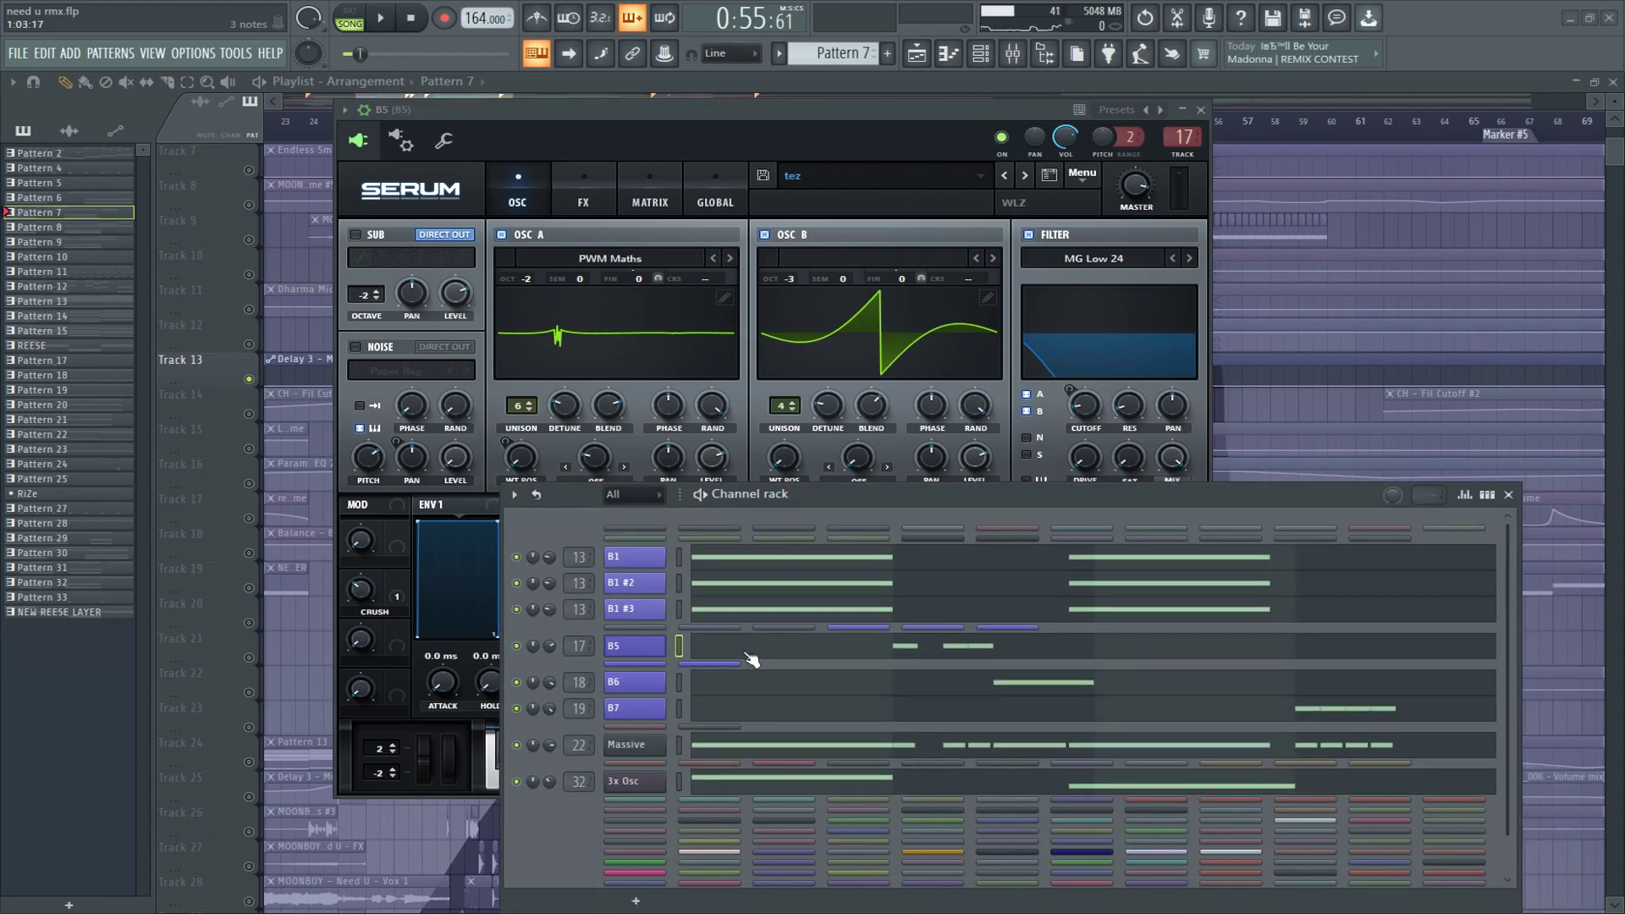
# Load the BA - REESE 4.0 preset from EYE - Soundbank Vol.2 into B5 #3 and view its LFO 2.
pyautogui.click(629, 663)
pyautogui.click(627, 668)
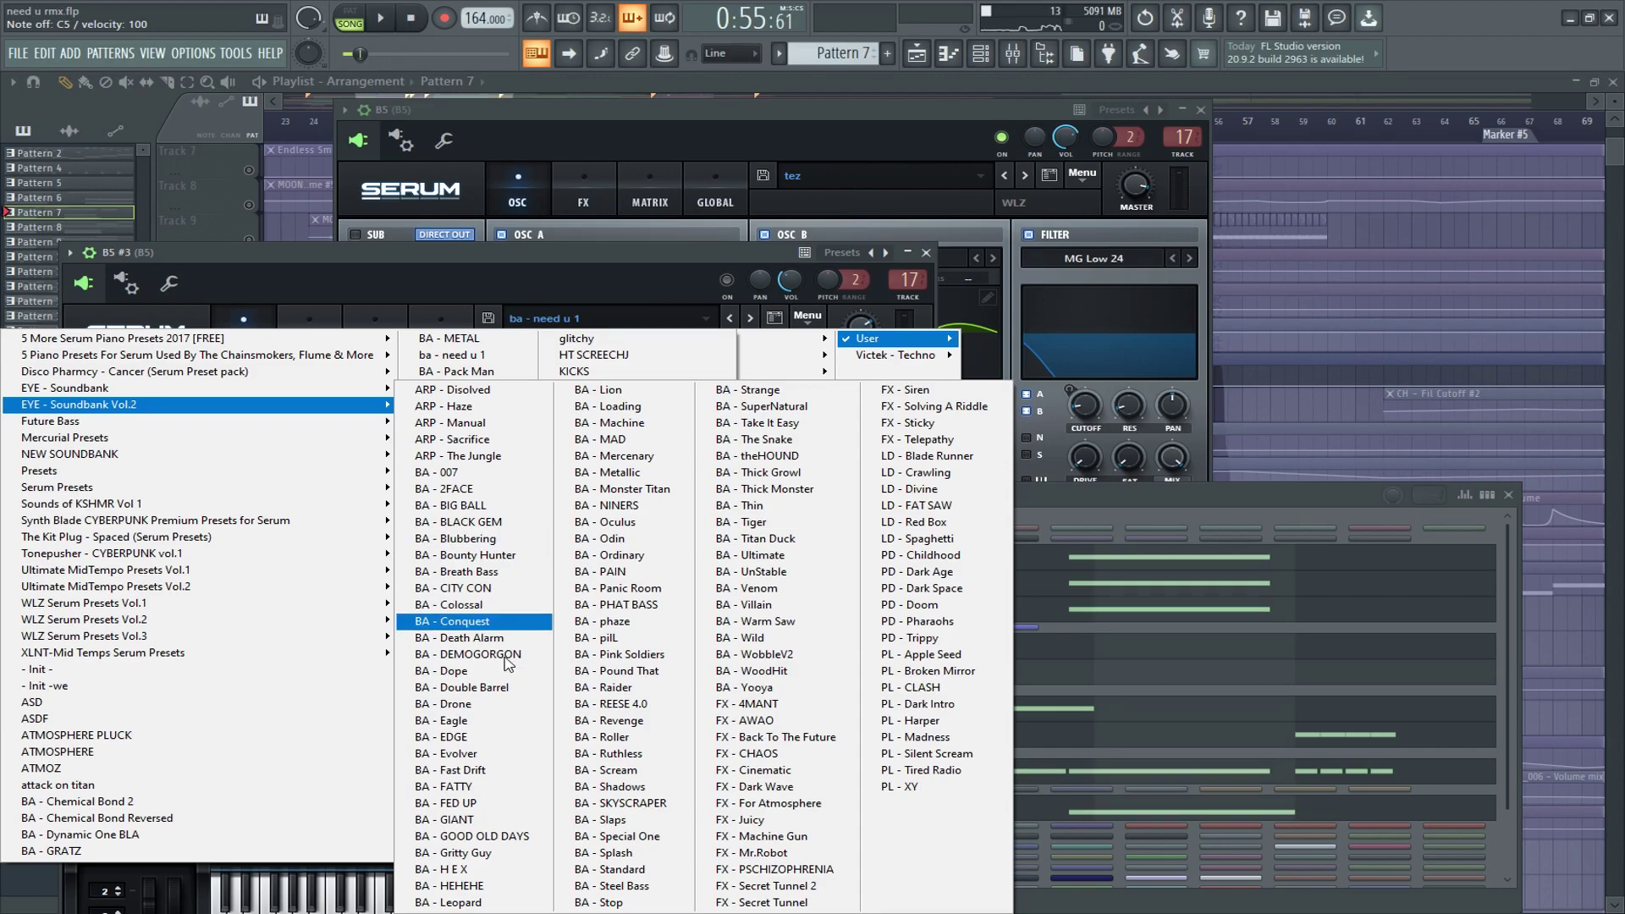
pyautogui.click(604, 703)
pyautogui.moveTo(453, 257); pyautogui.dragTo(790, 79)
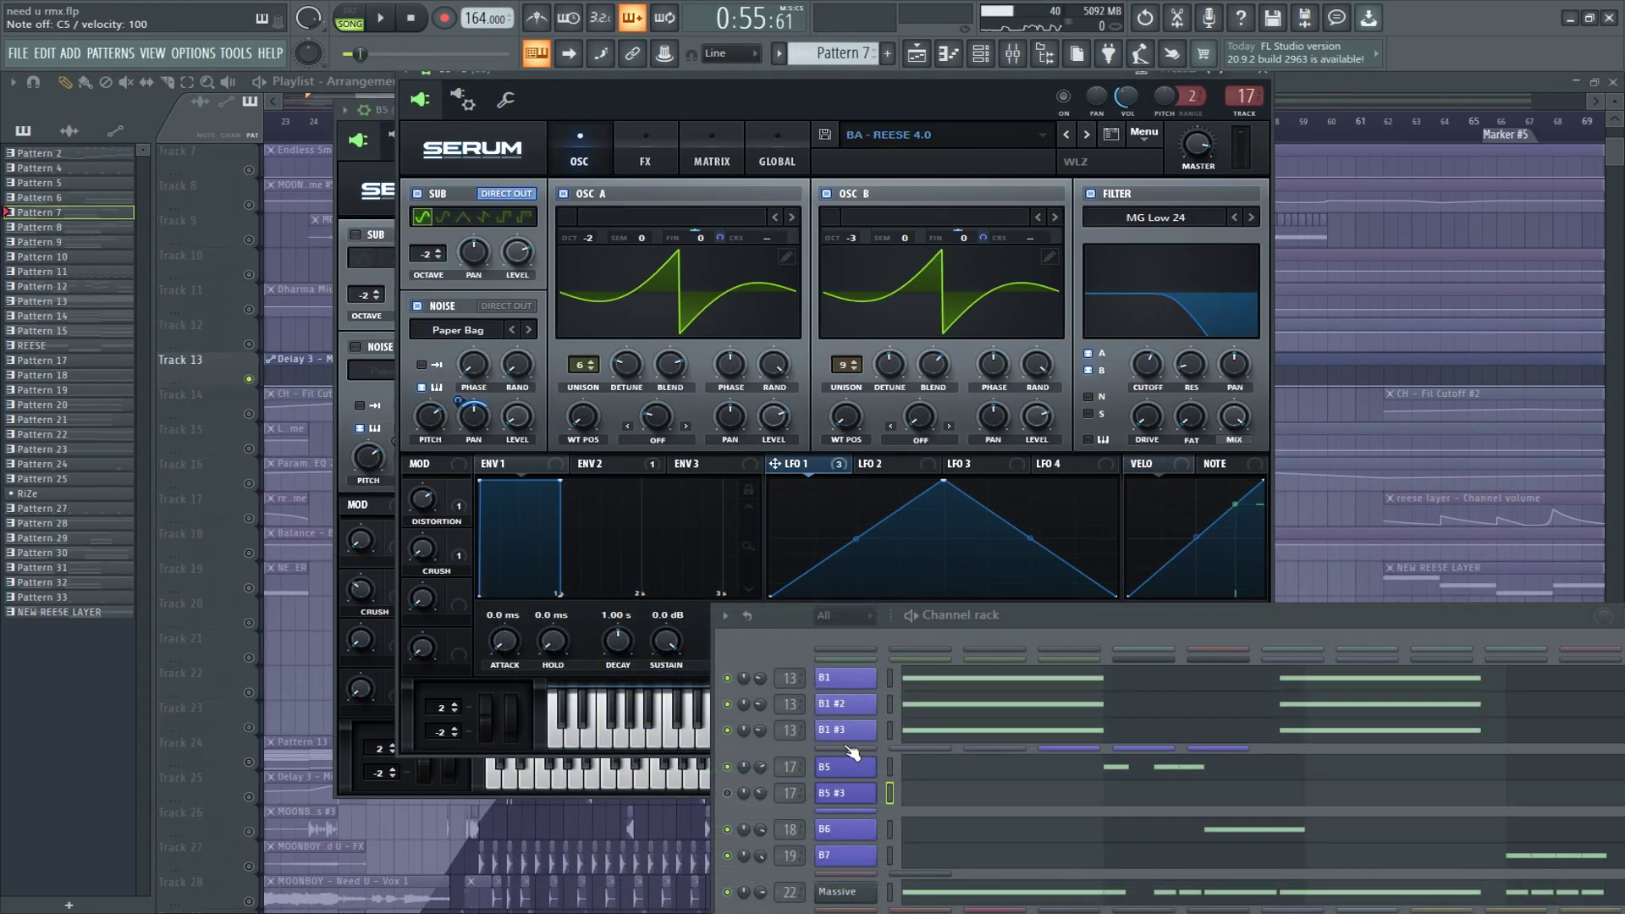
pyautogui.click(874, 464)
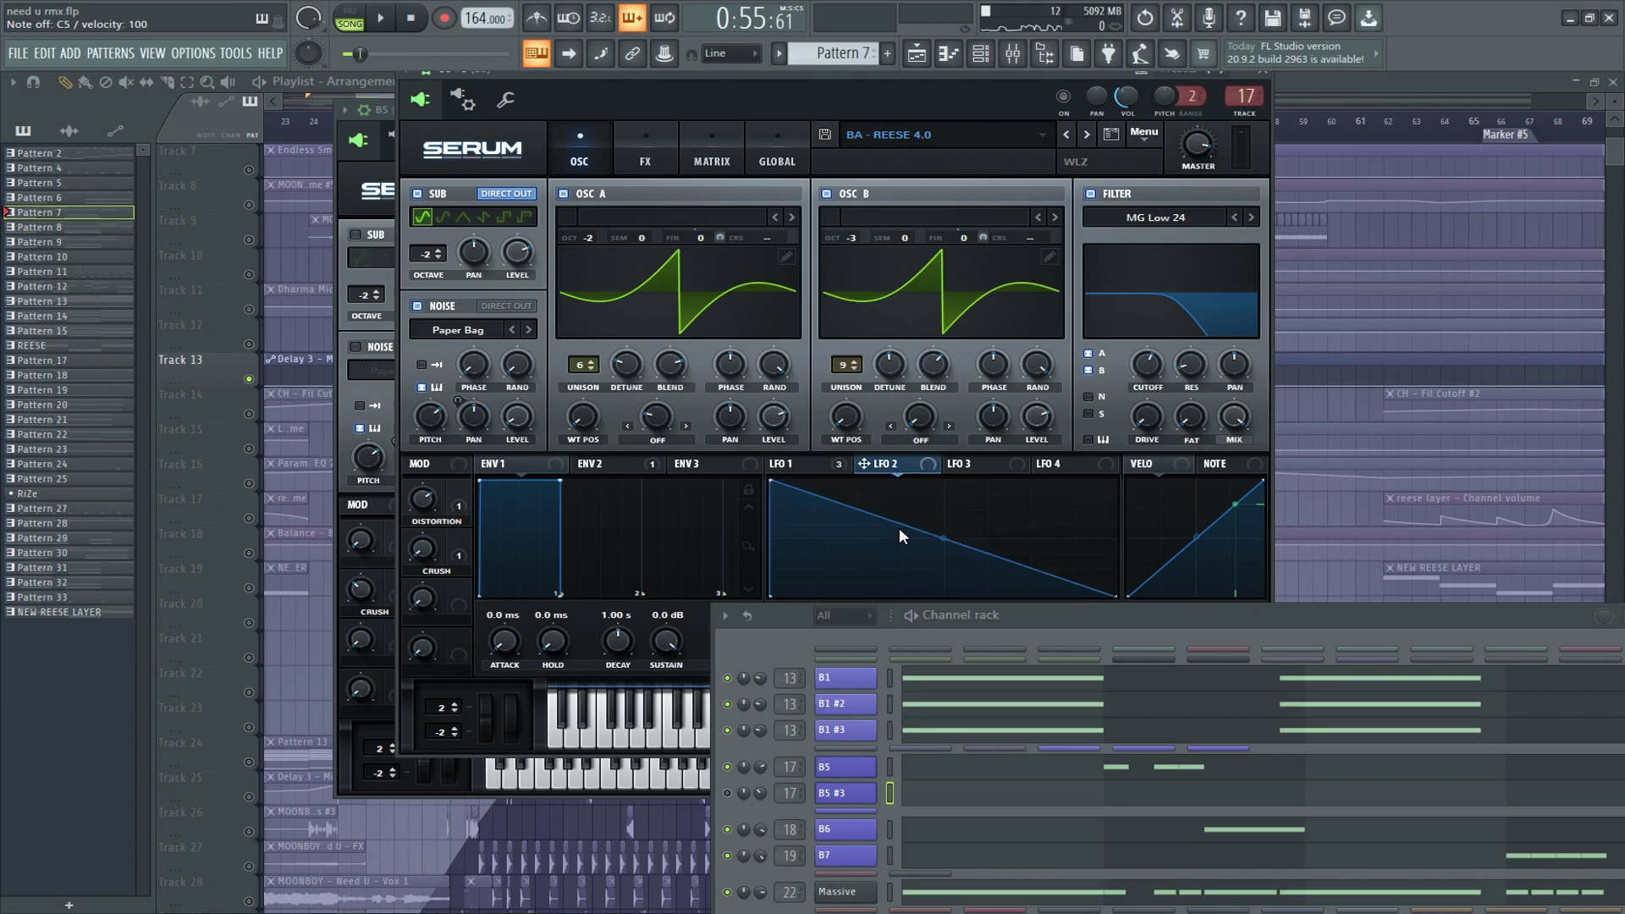
# Compare B5's Serum patch again, audition B6's BA - The Snake patch, and hide B6's plugin wrapper settings.
pyautogui.click(846, 766)
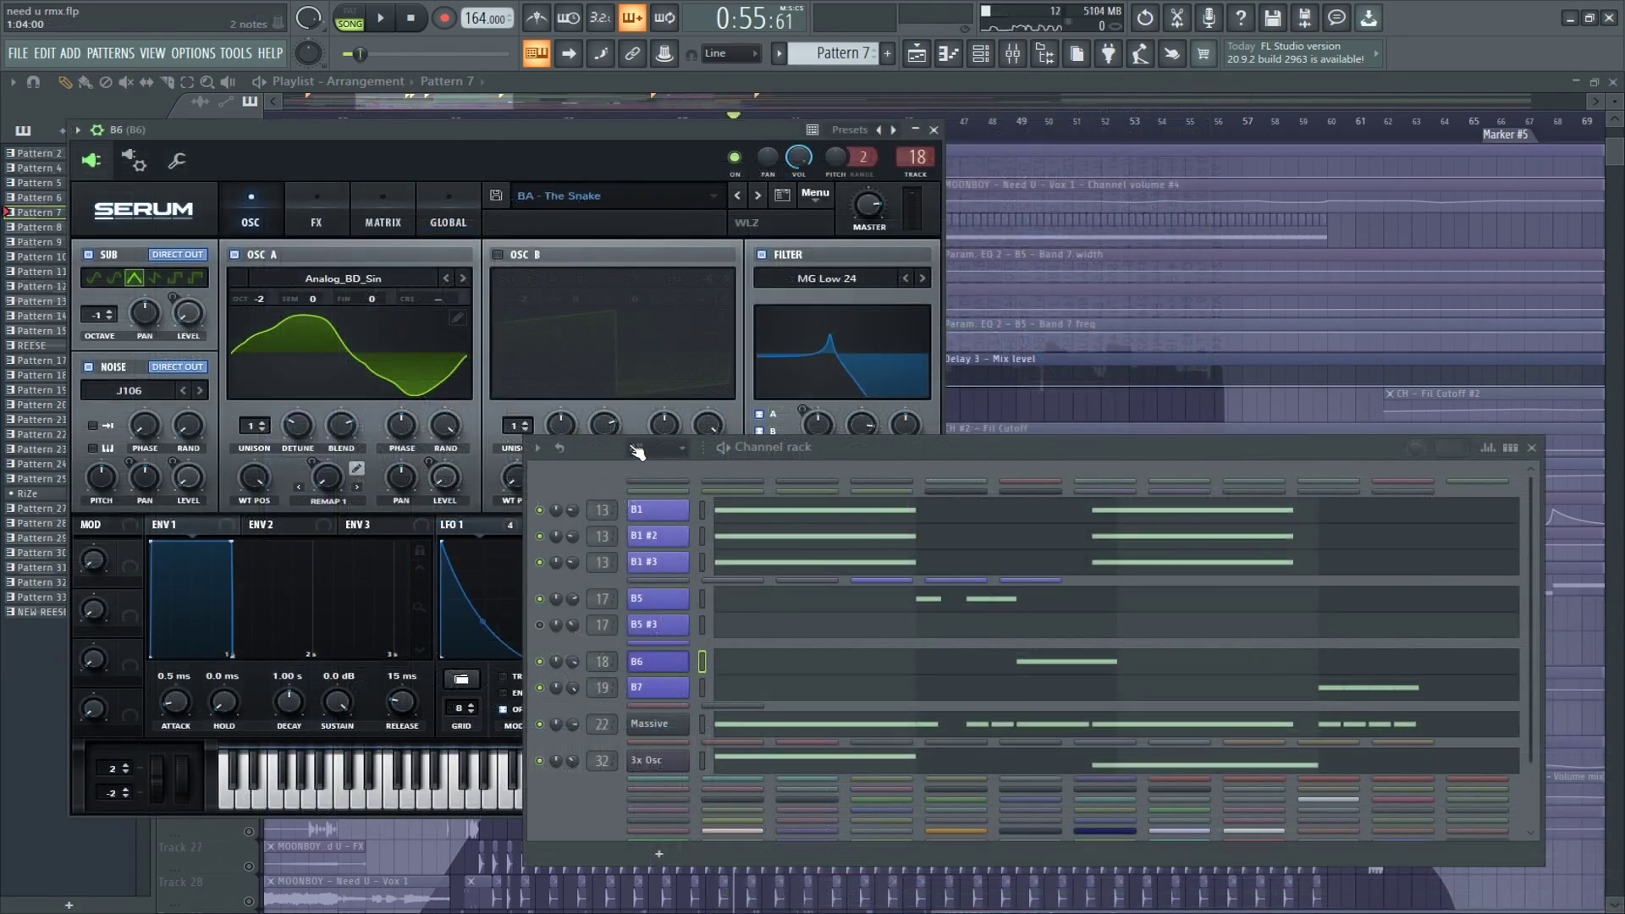
pyautogui.moveTo(636, 446); pyautogui.dragTo(872, 399)
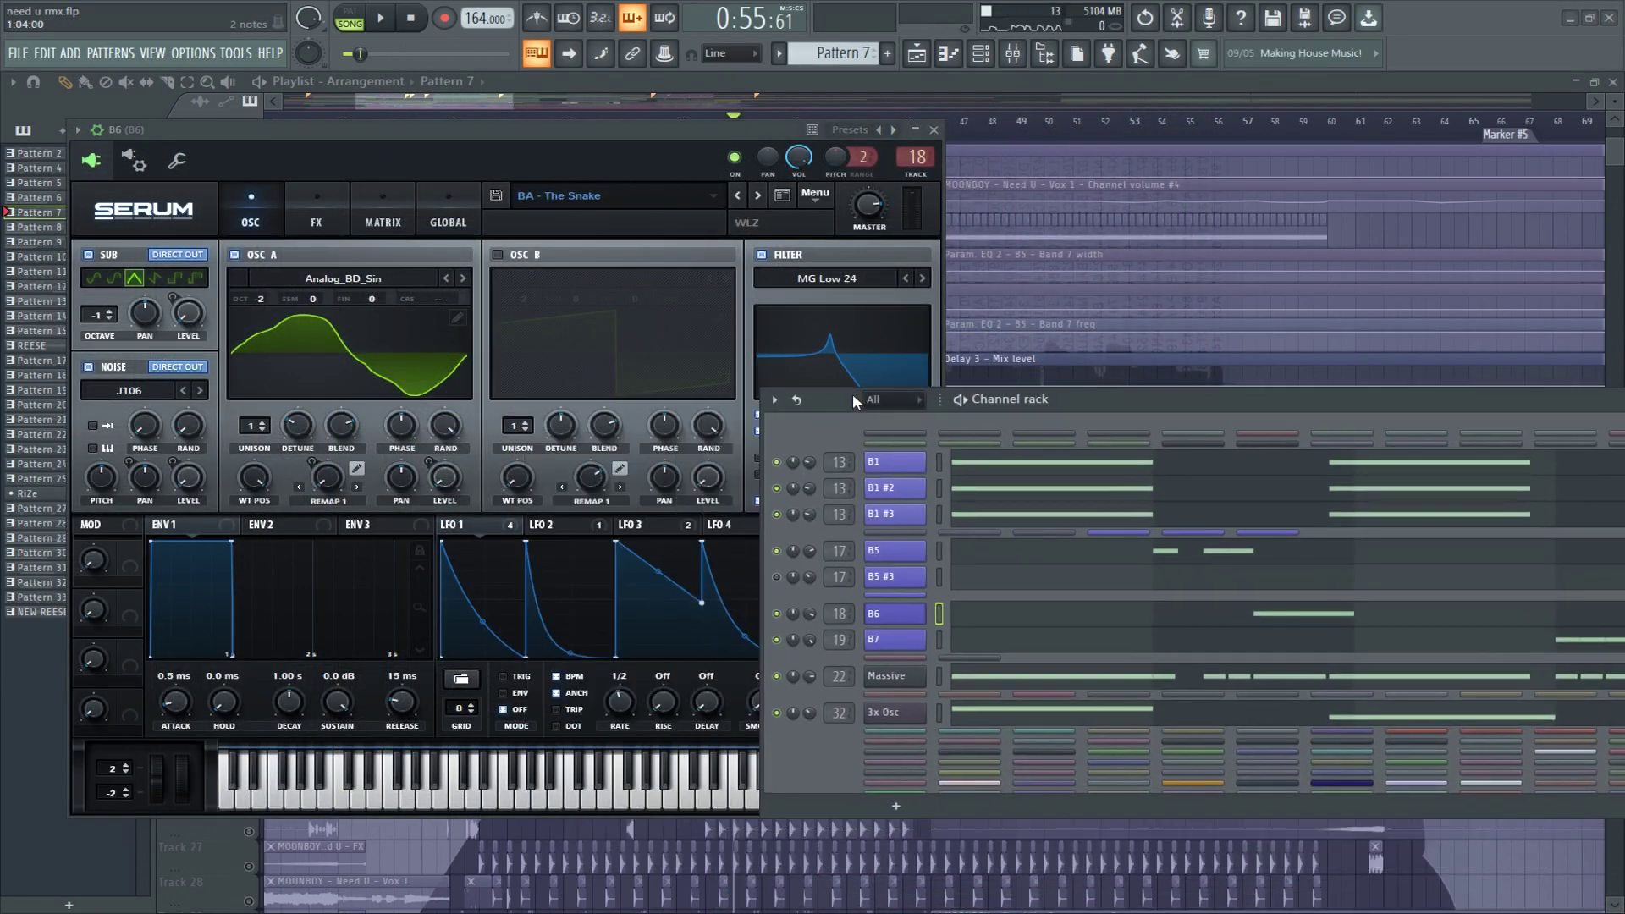
pyautogui.moveTo(645, 167); pyautogui.dragTo(927, 161)
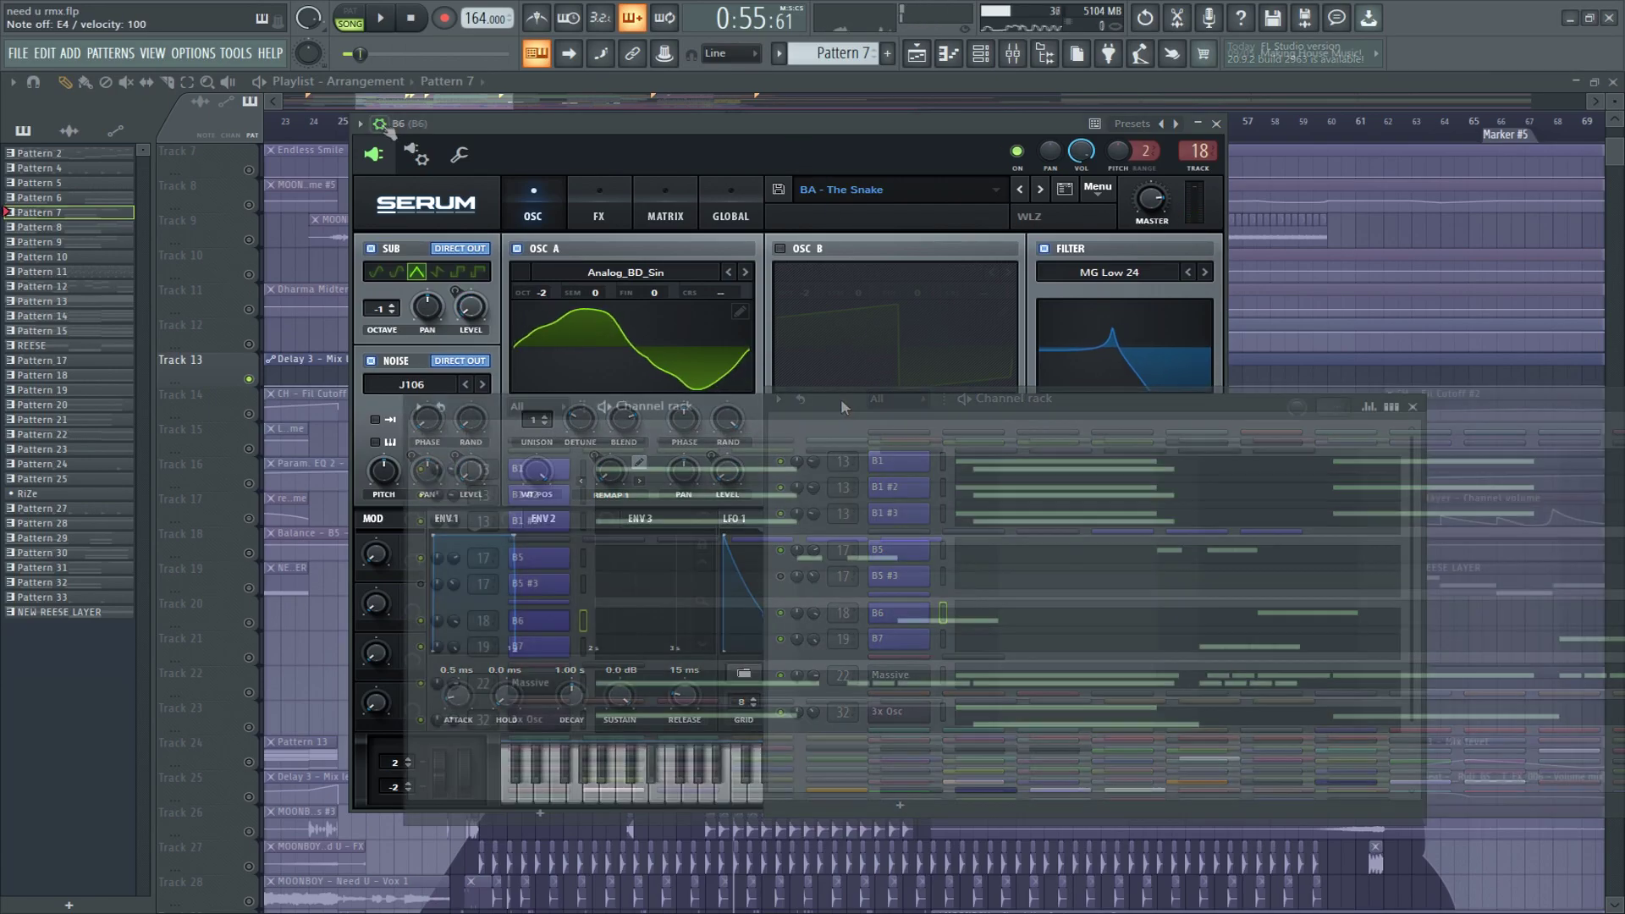
pyautogui.click(379, 123)
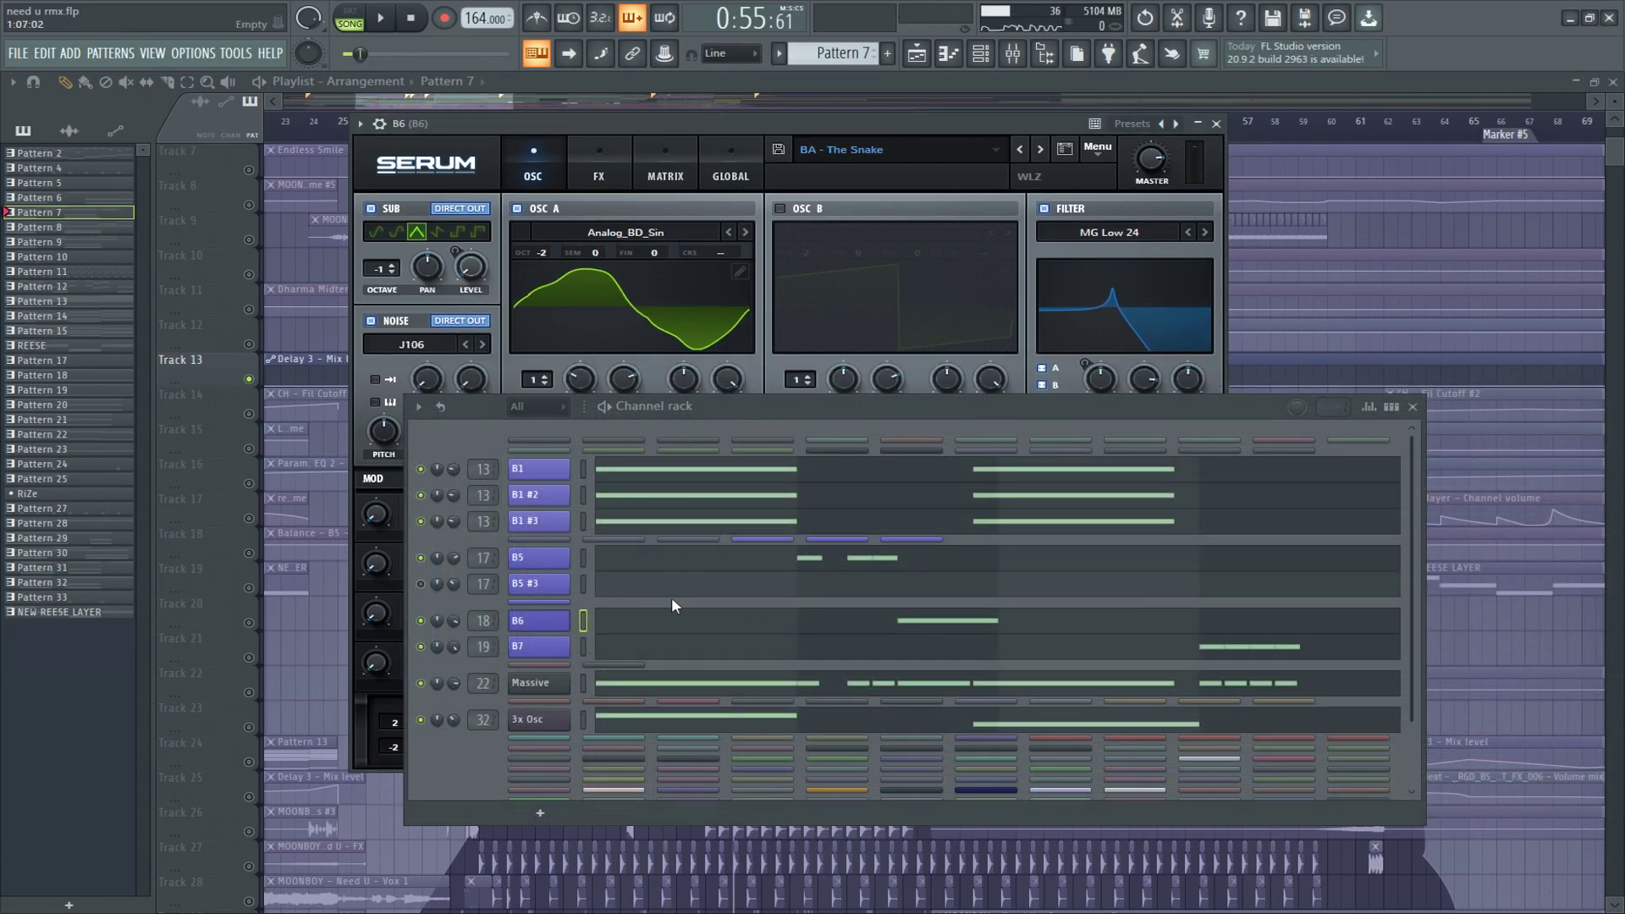
# Open the B7 channel's synth and audition its sound.
pyautogui.click(546, 652)
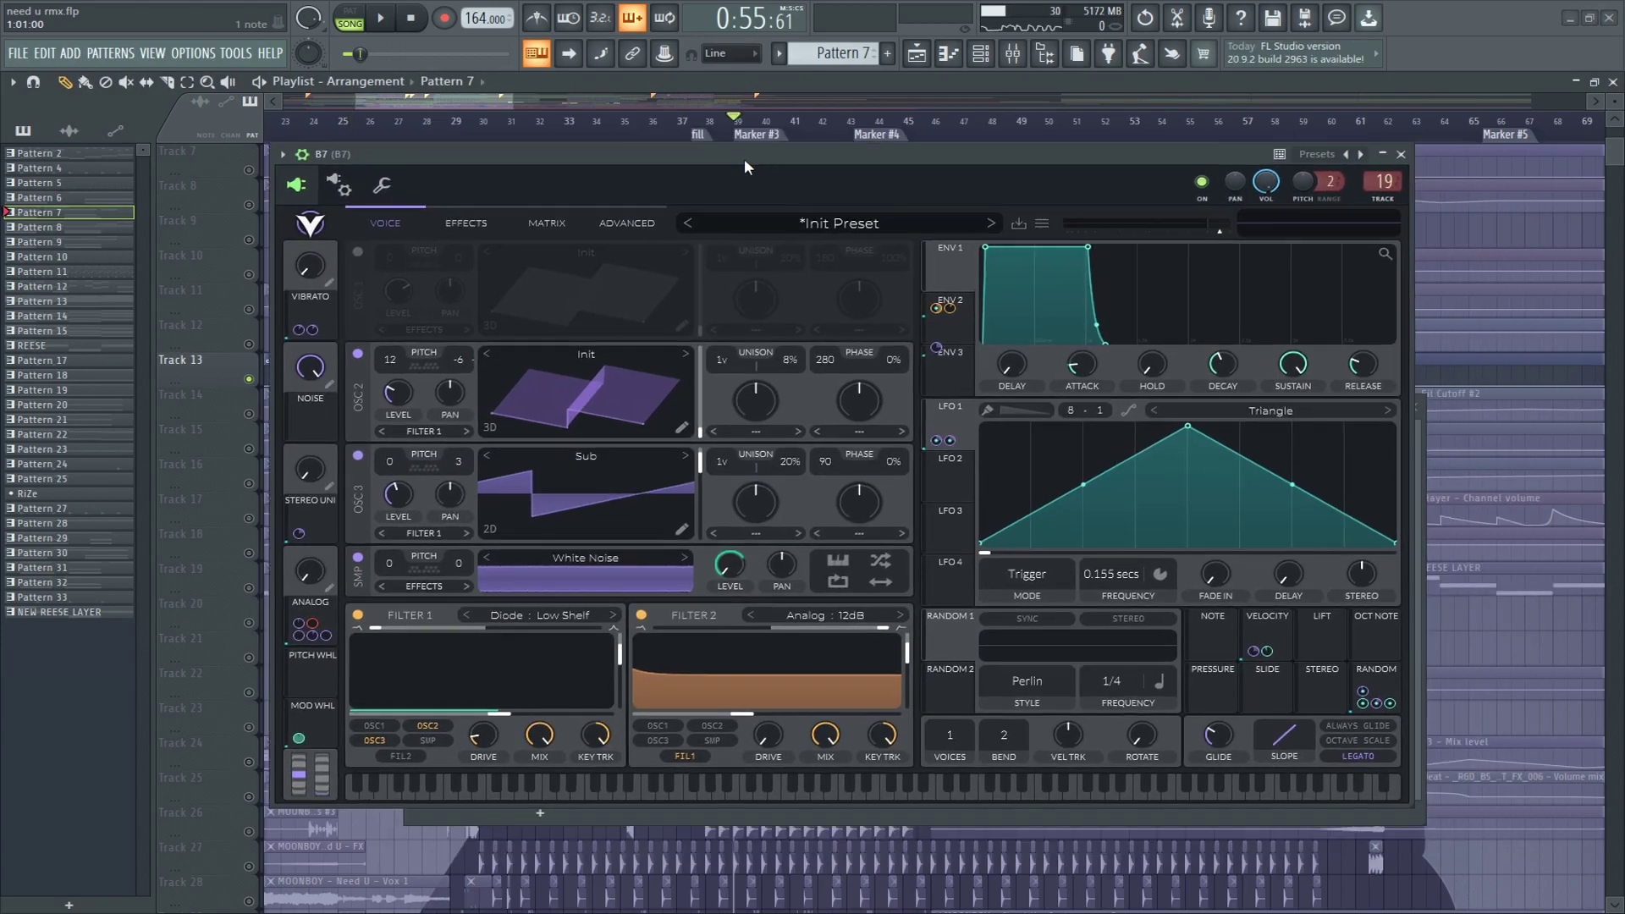
pyautogui.moveTo(749, 152); pyautogui.dragTo(744, 149)
pyautogui.press('z')
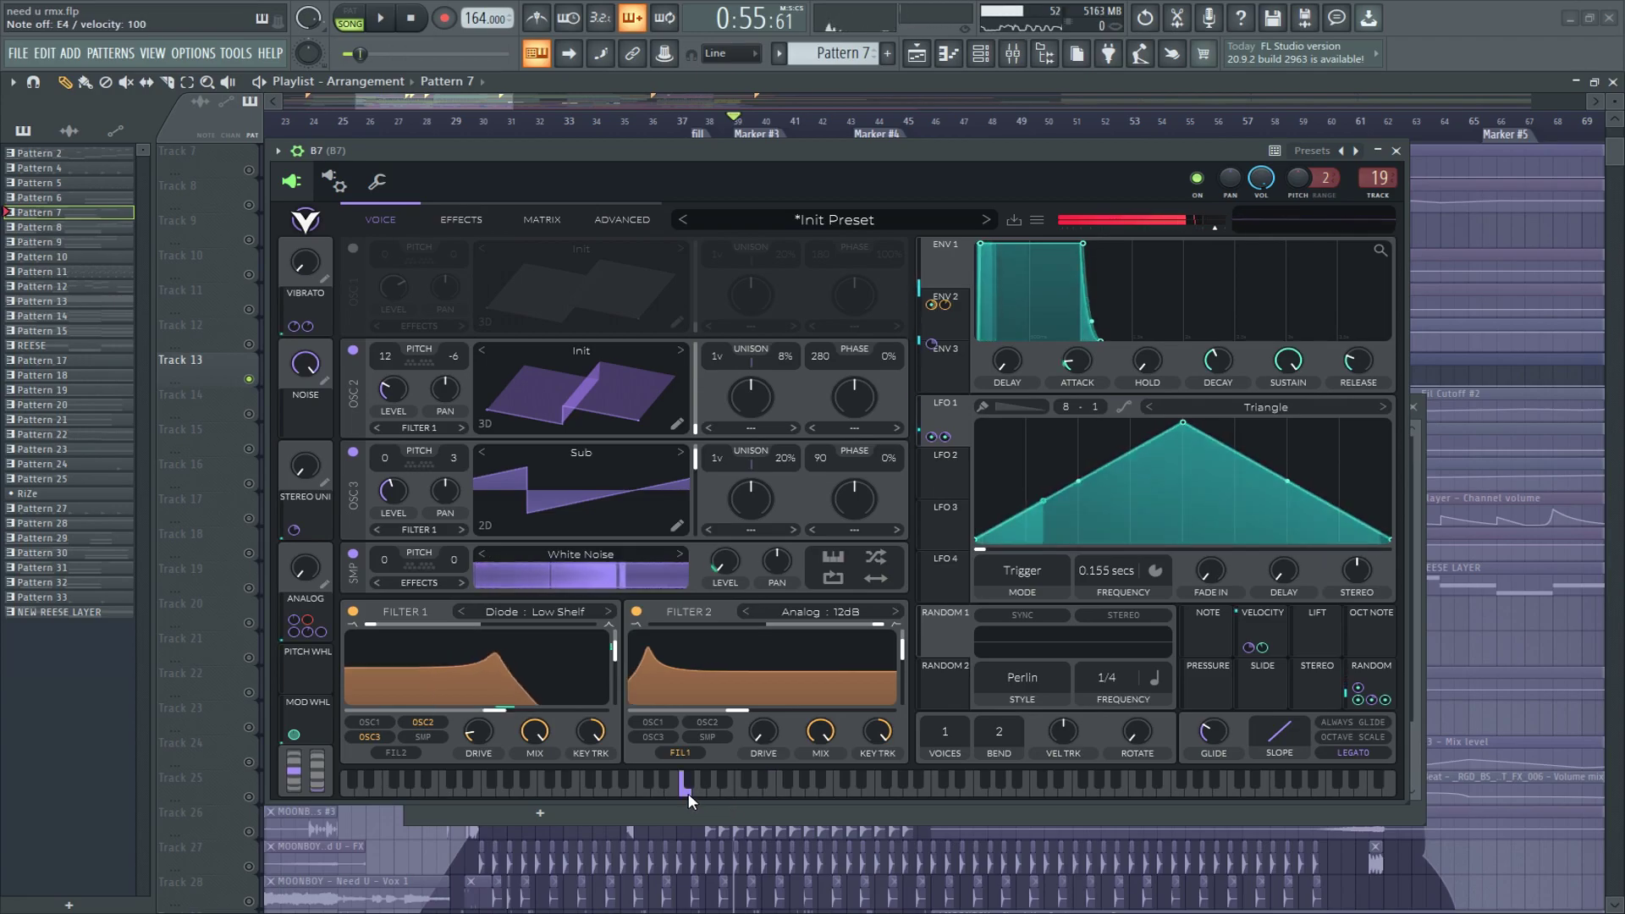
# Reopen B7's Jupiter Bass synth from the channel rack and reposition its window.
pyautogui.click(545, 654)
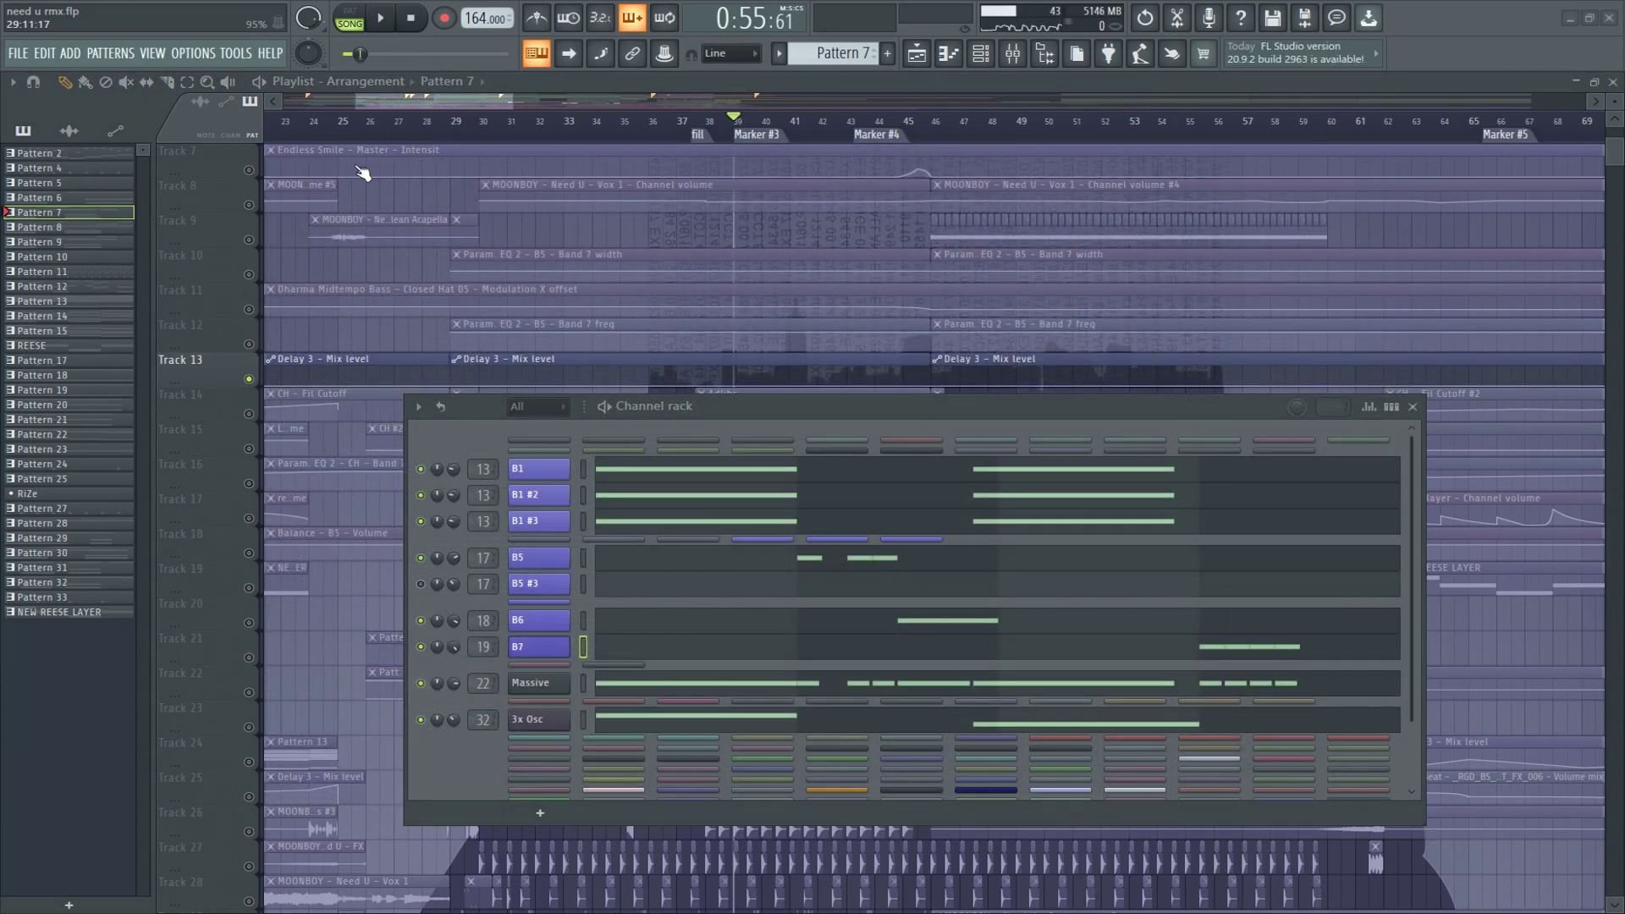
pyautogui.moveTo(538, 145); pyautogui.dragTo(857, 127)
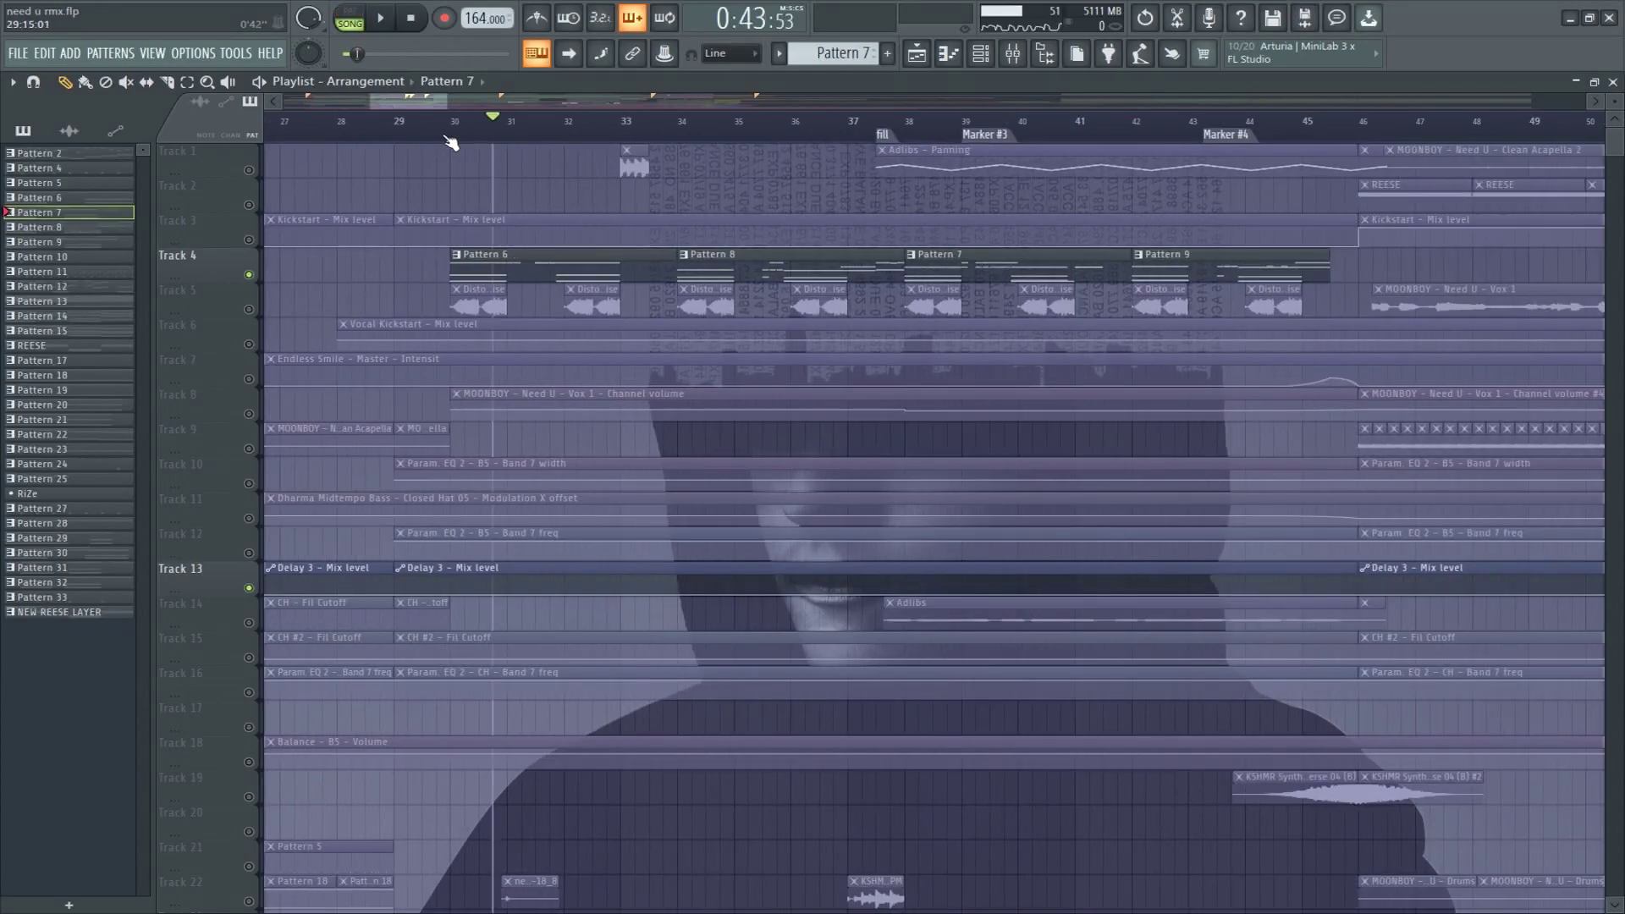
# Play the drop's soloed bass patterns and distorted noise clips on tracks 4 and 5 from bar 30.
pyautogui.click(457, 123)
pyautogui.rightClick(249, 309)
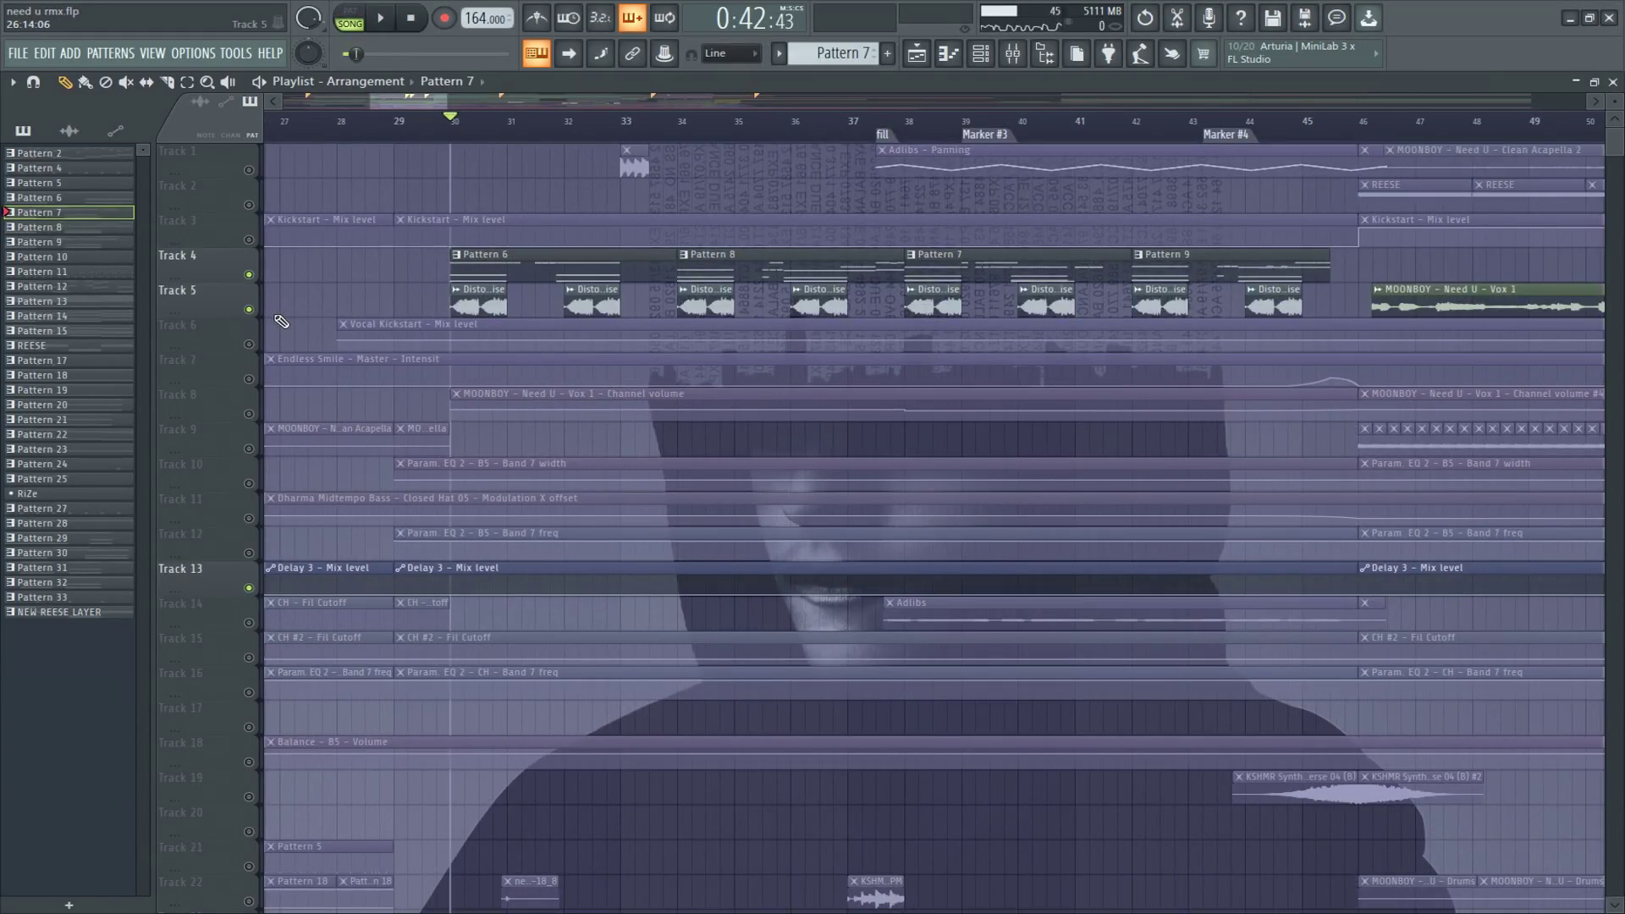
pyautogui.press('space')
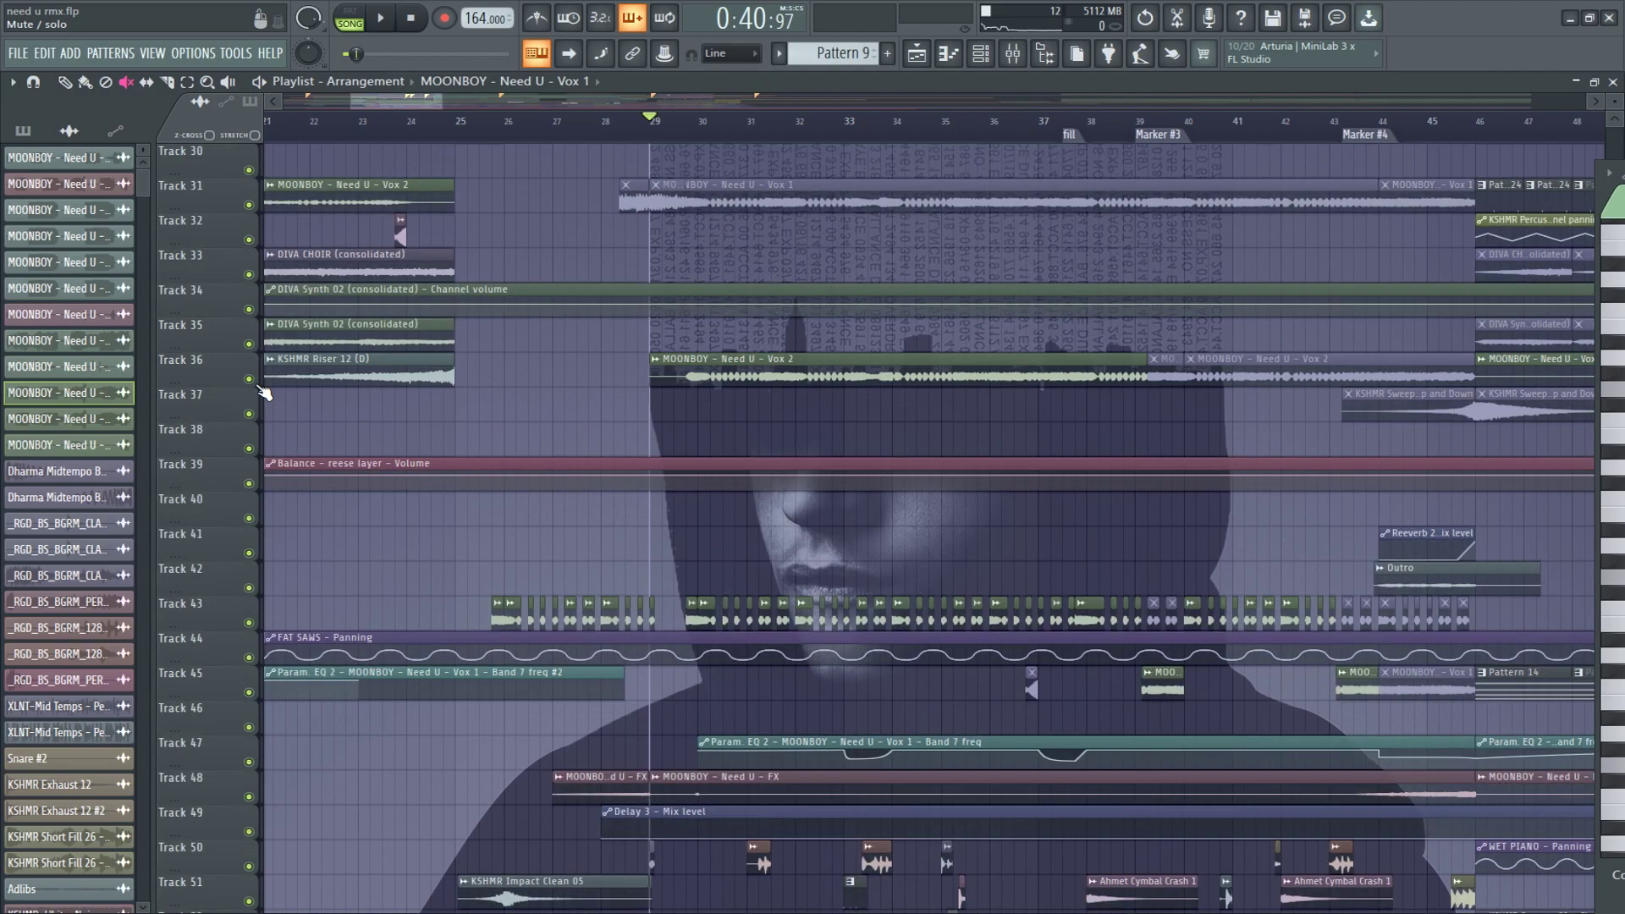
# Audition the soloed MOONBOY - Need U - Vox 2 clip on track 36 from bar 29, zooming in on it.
pyautogui.press('space')
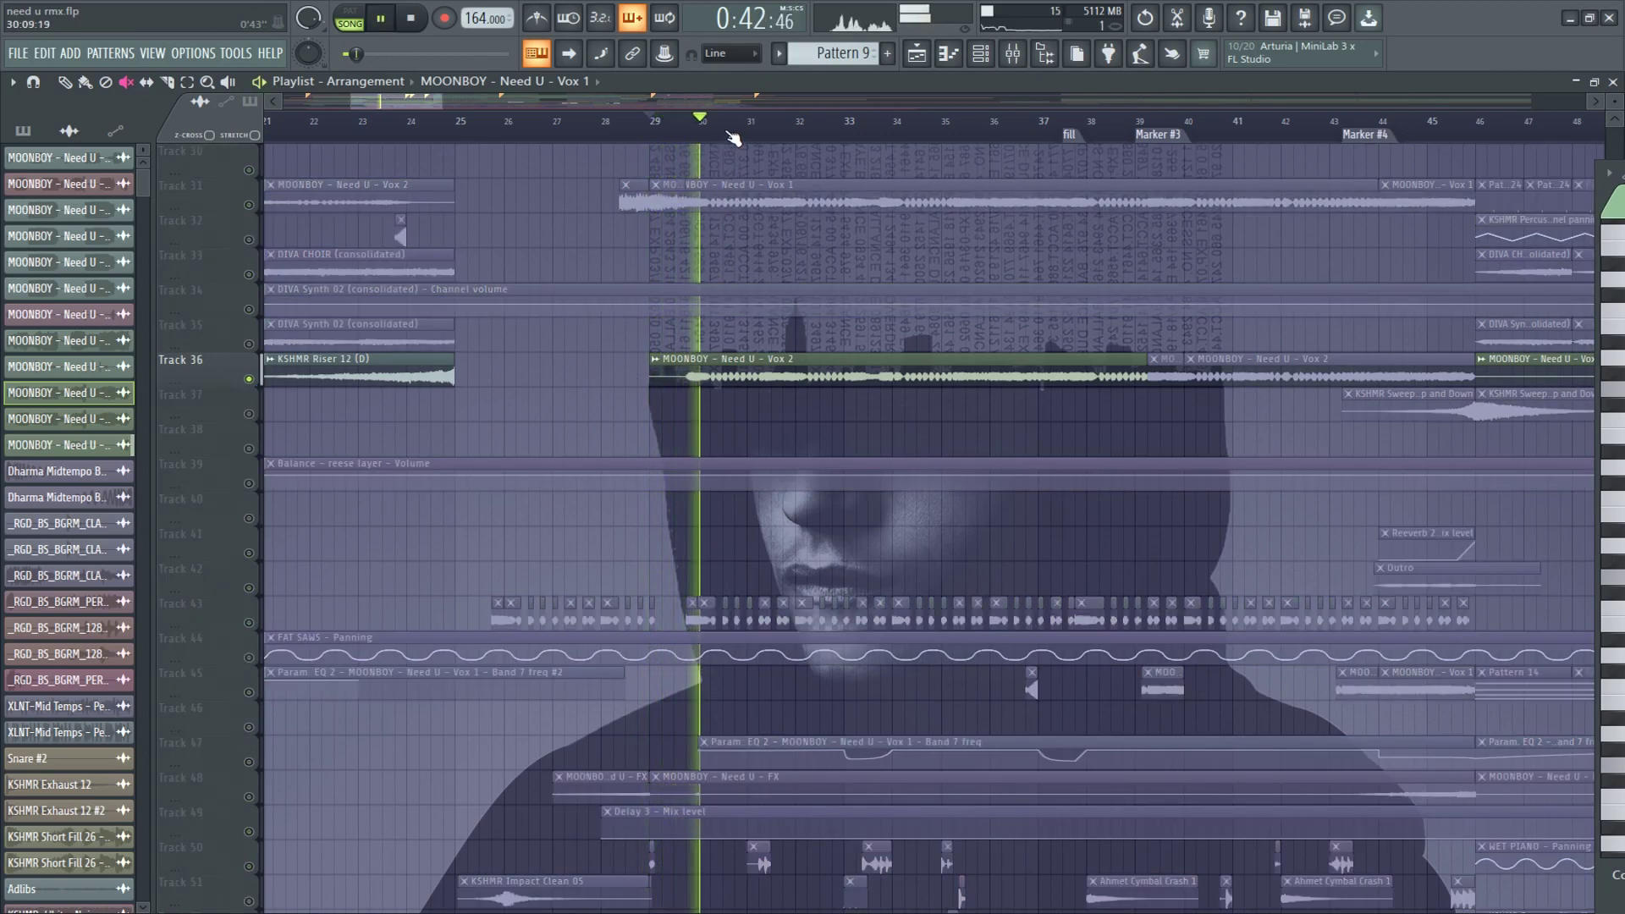
pyautogui.scroll(3, 768, 129)
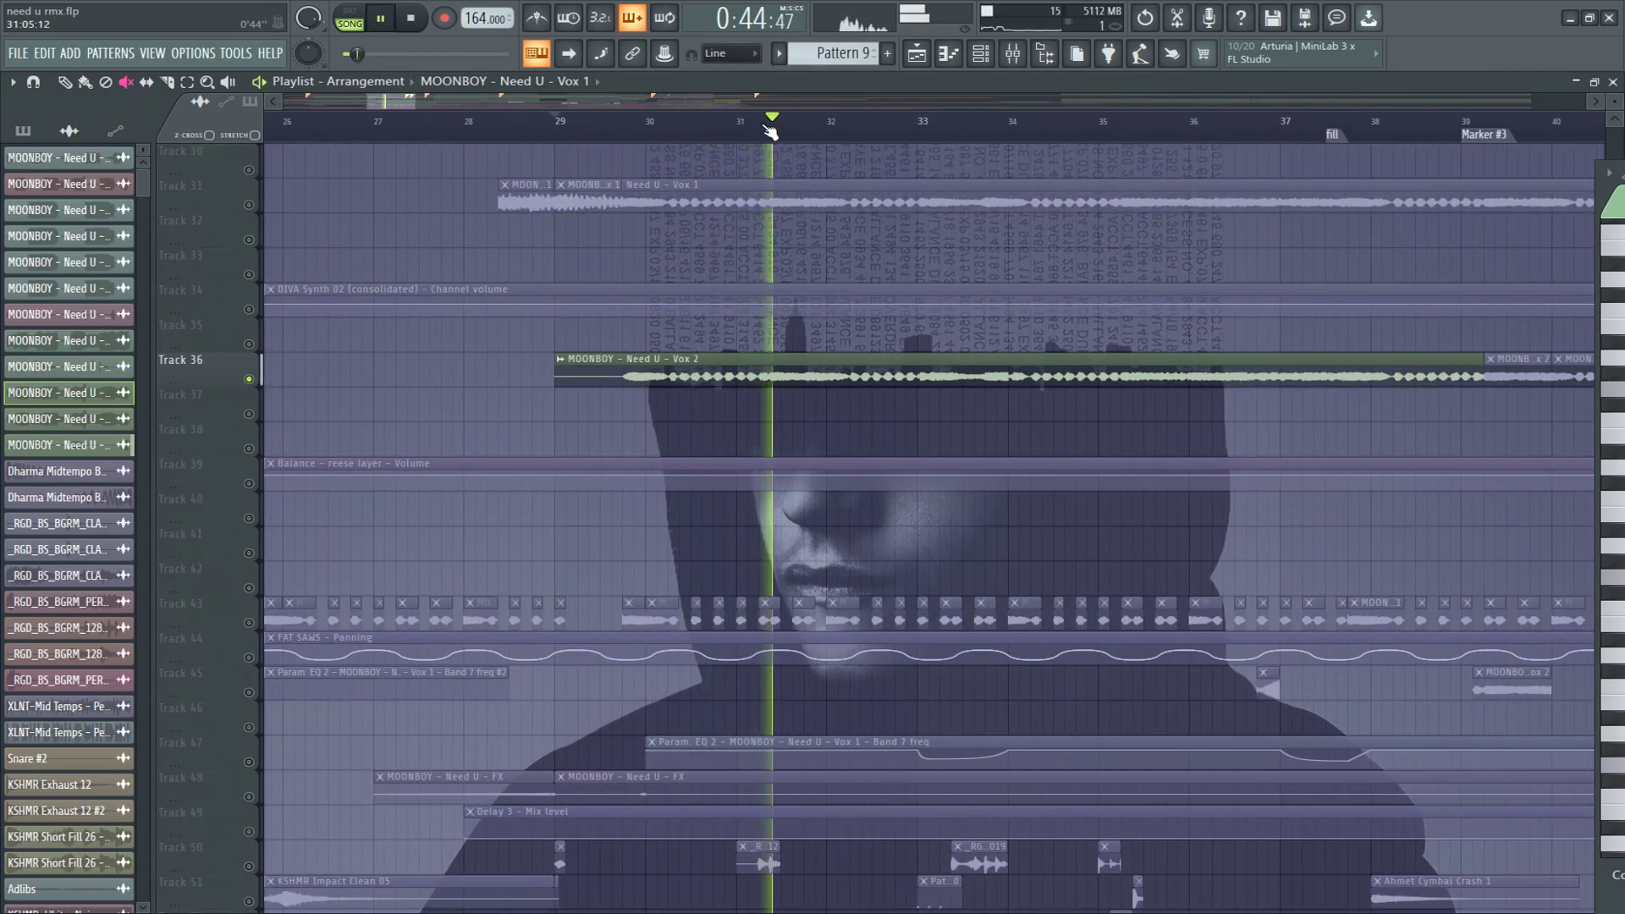
pyautogui.press('space')
# Solo the chopped vocal clips on track 43 and audition them from bar 29.
pyautogui.scroll(-1, 271, 588)
pyautogui.click(271, 588)
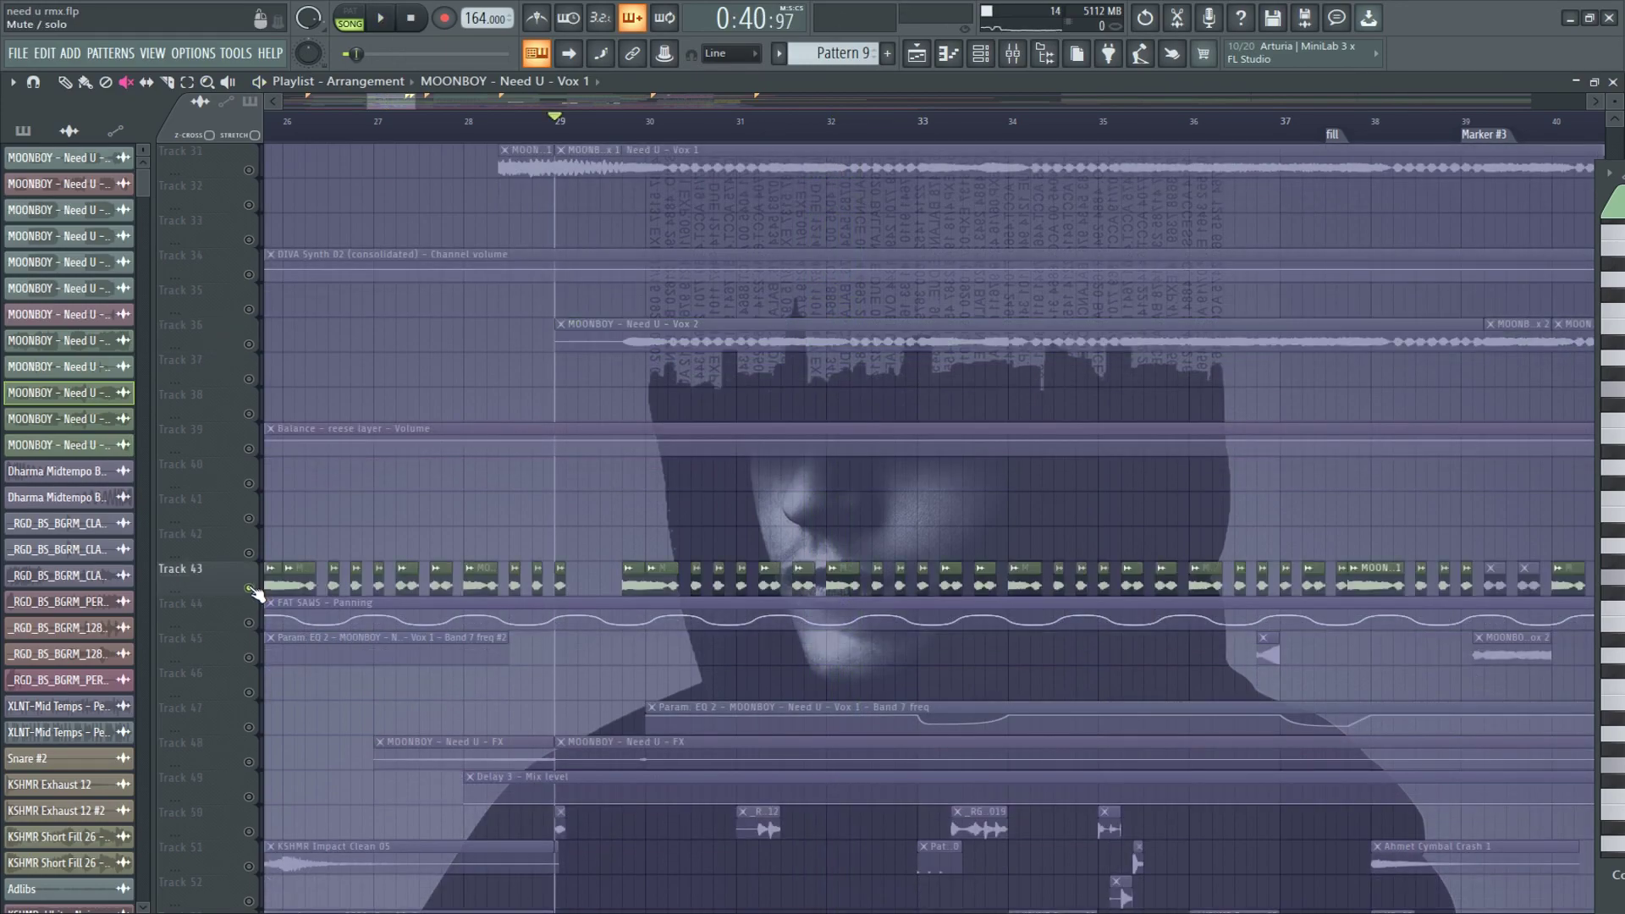
pyautogui.press('space')
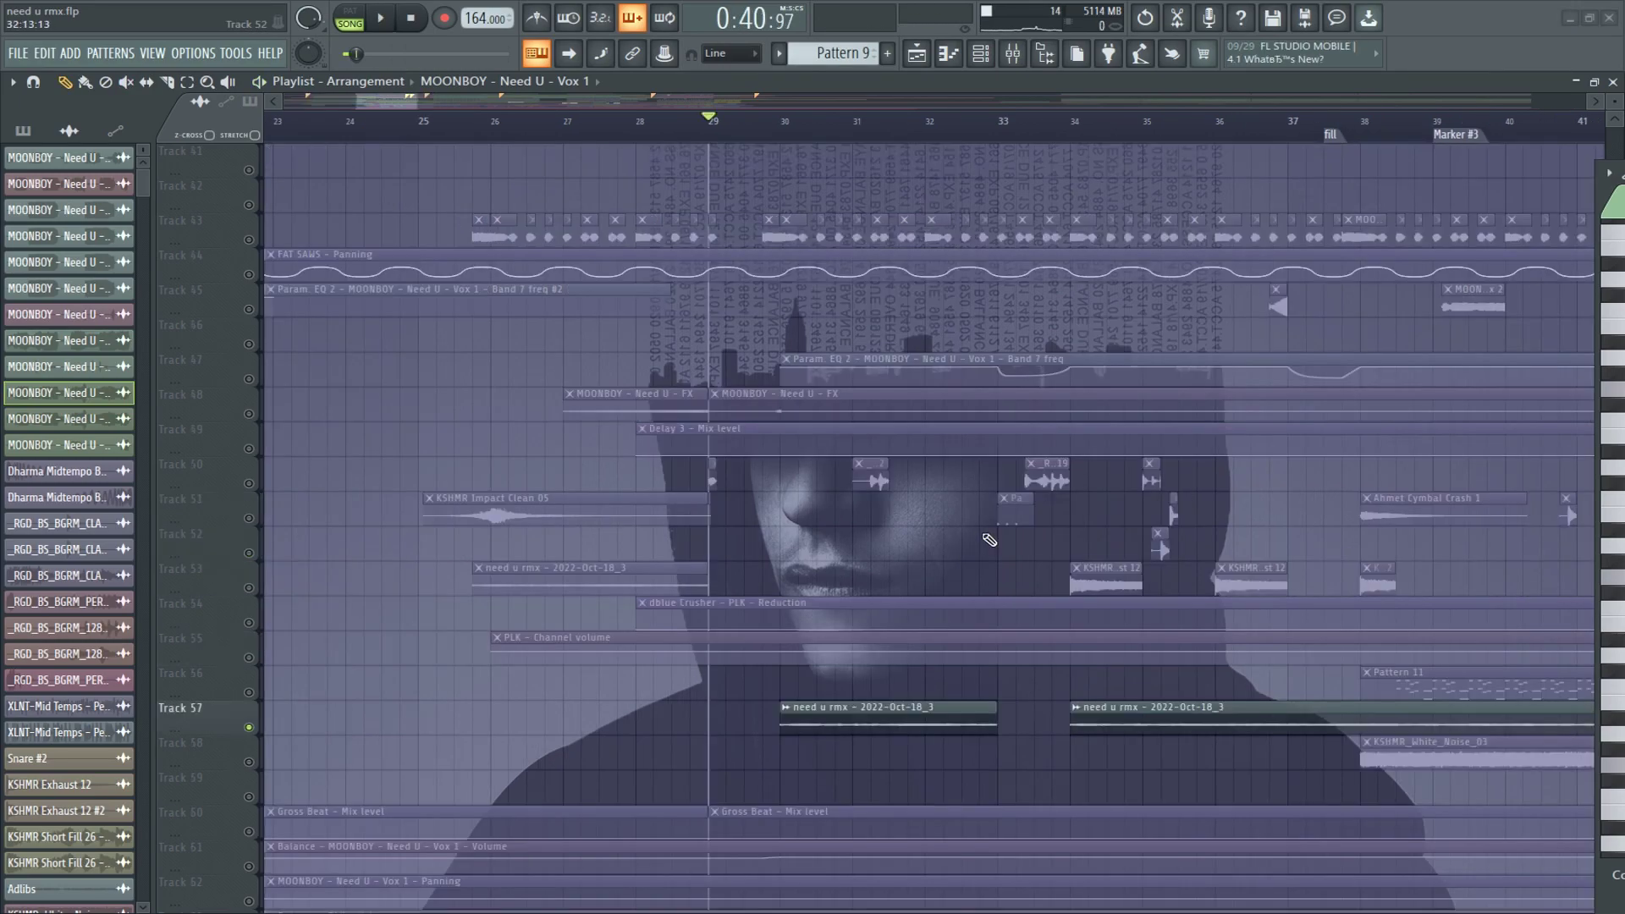
# Audition the soloed need u rmx - 2022-Oct-18_3 clips on track 57 and open Edison on the master mixer track.
pyautogui.press('space')
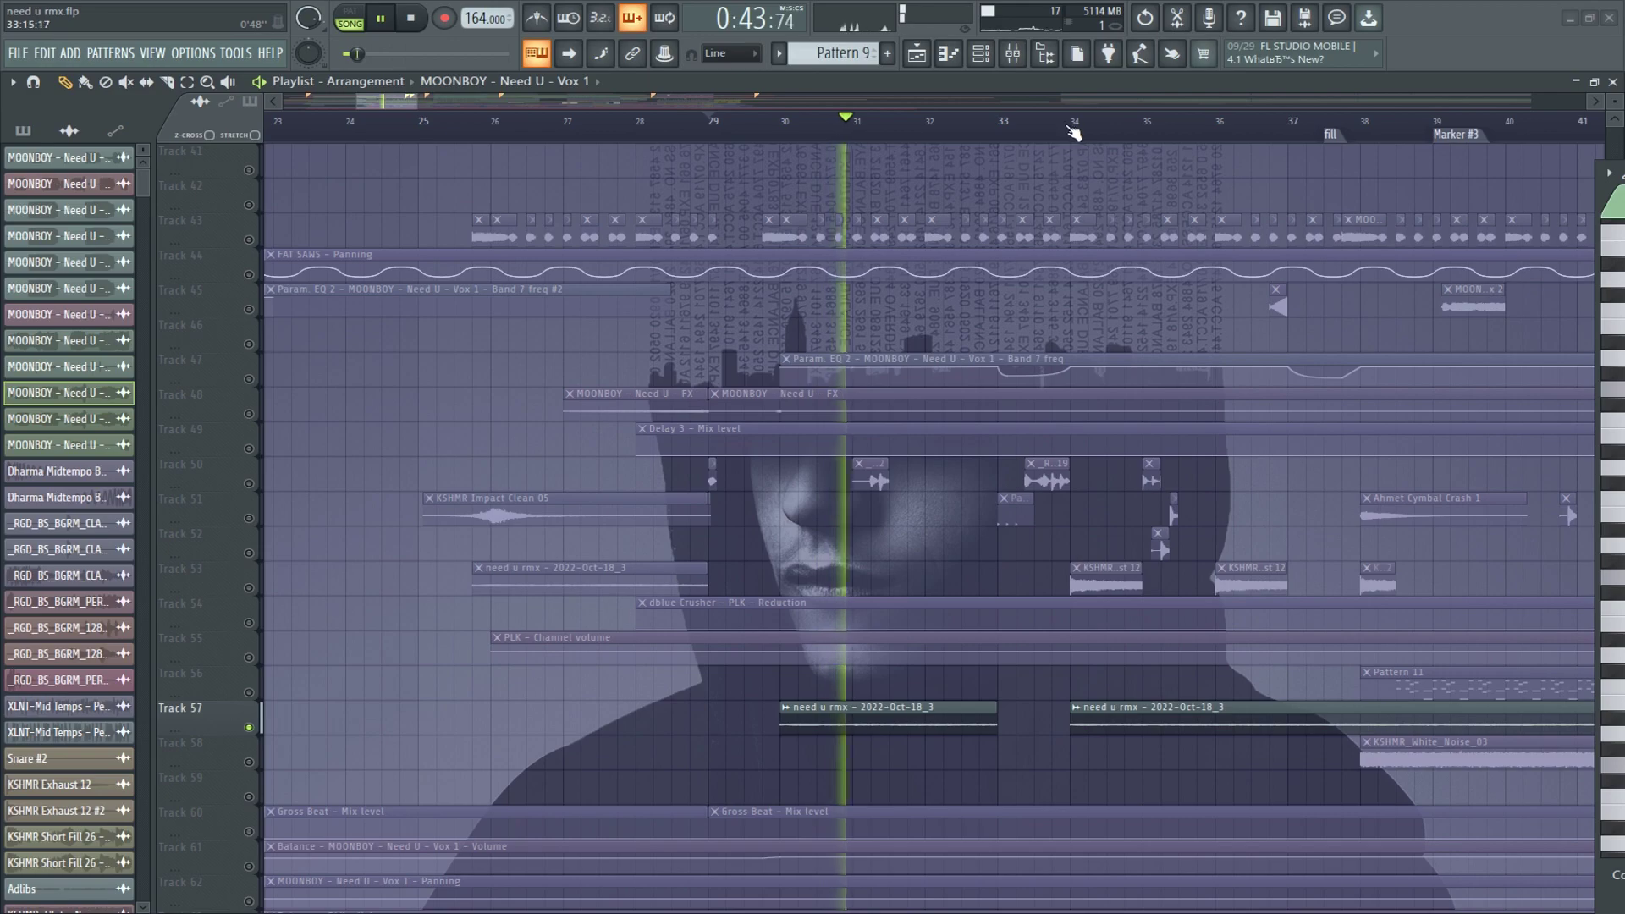
pyautogui.press('space')
pyautogui.click(1014, 56)
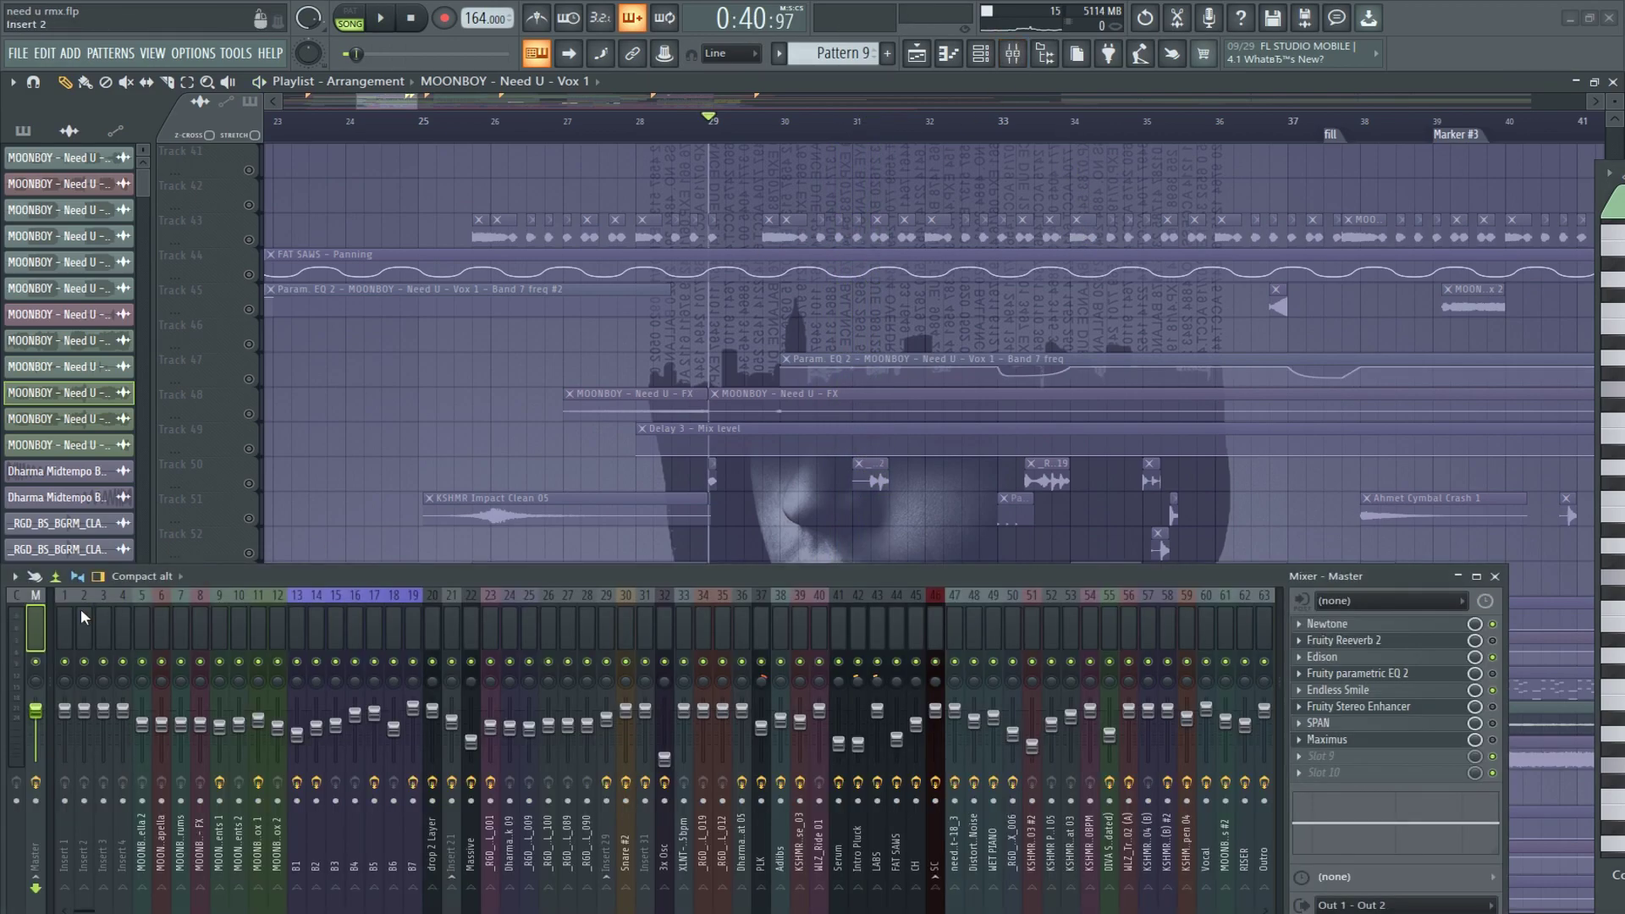
pyautogui.click(1354, 657)
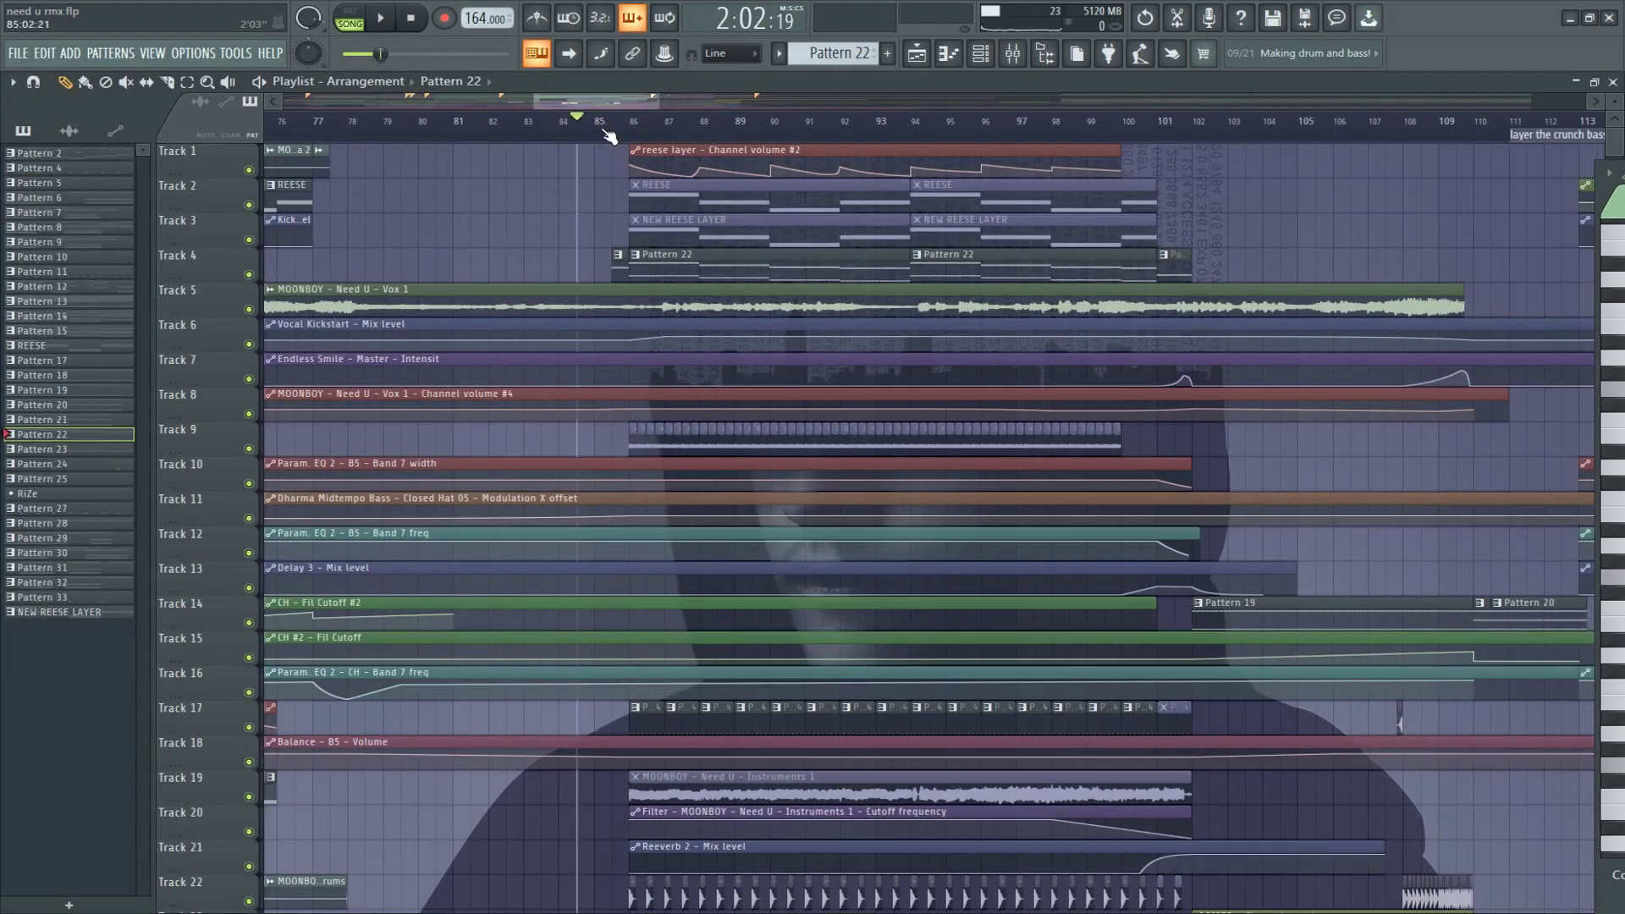
# Show Pattern 22's channels and B5's Serum patch tez, audition the pattern, and close both windows.
pyautogui.click(979, 55)
pyautogui.click(551, 481)
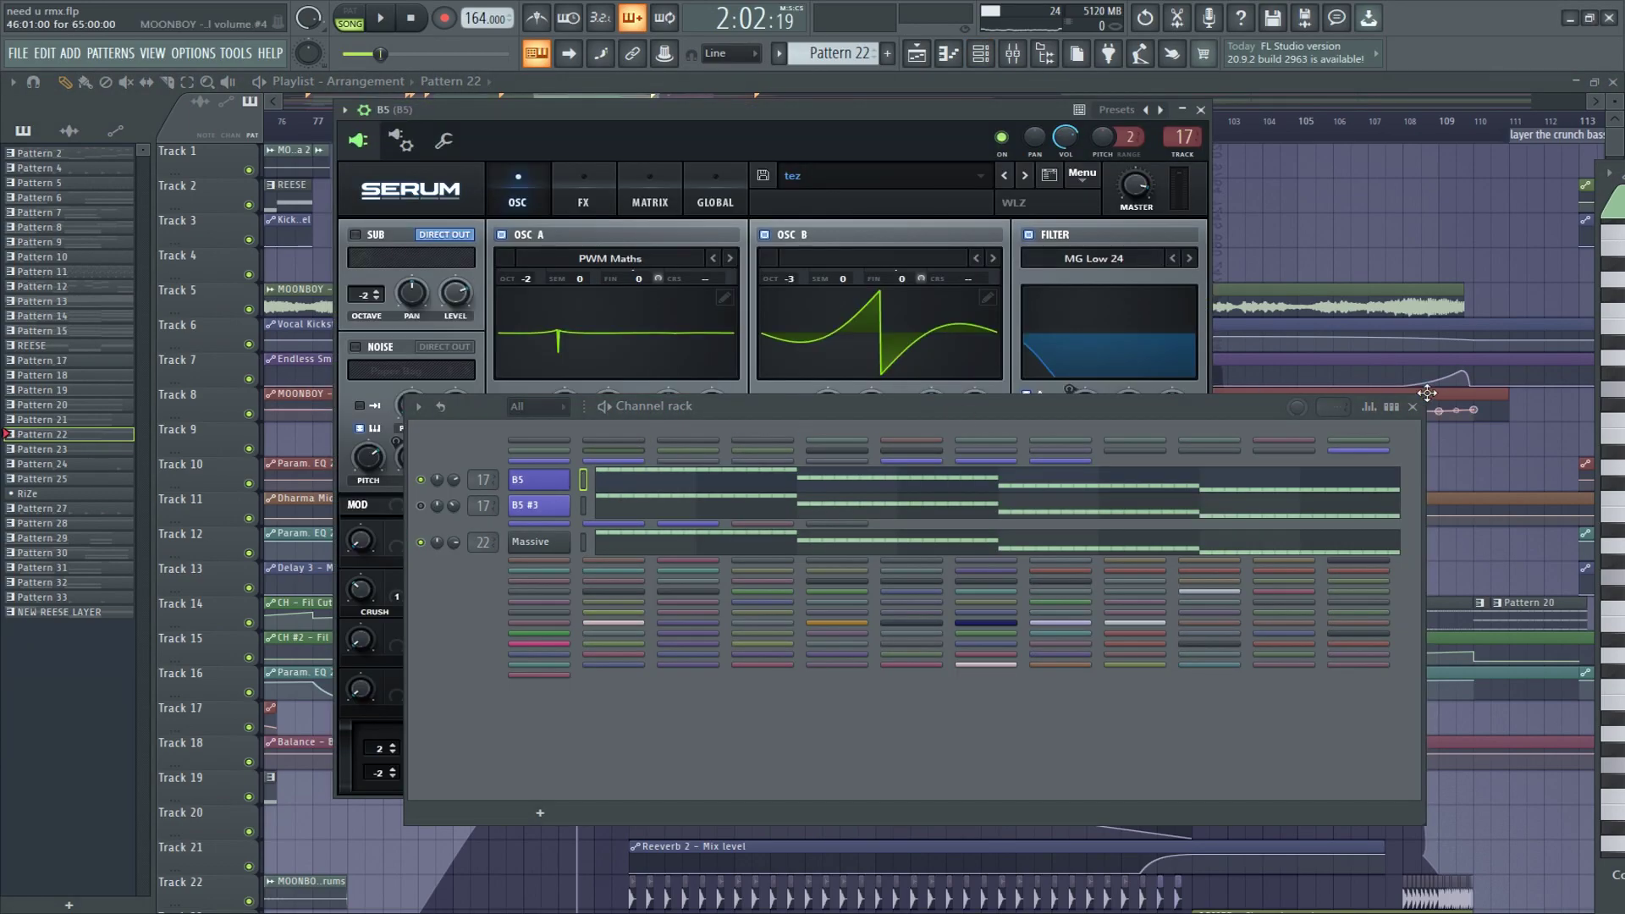
pyautogui.moveTo(1163, 423); pyautogui.dragTo(1124, 418)
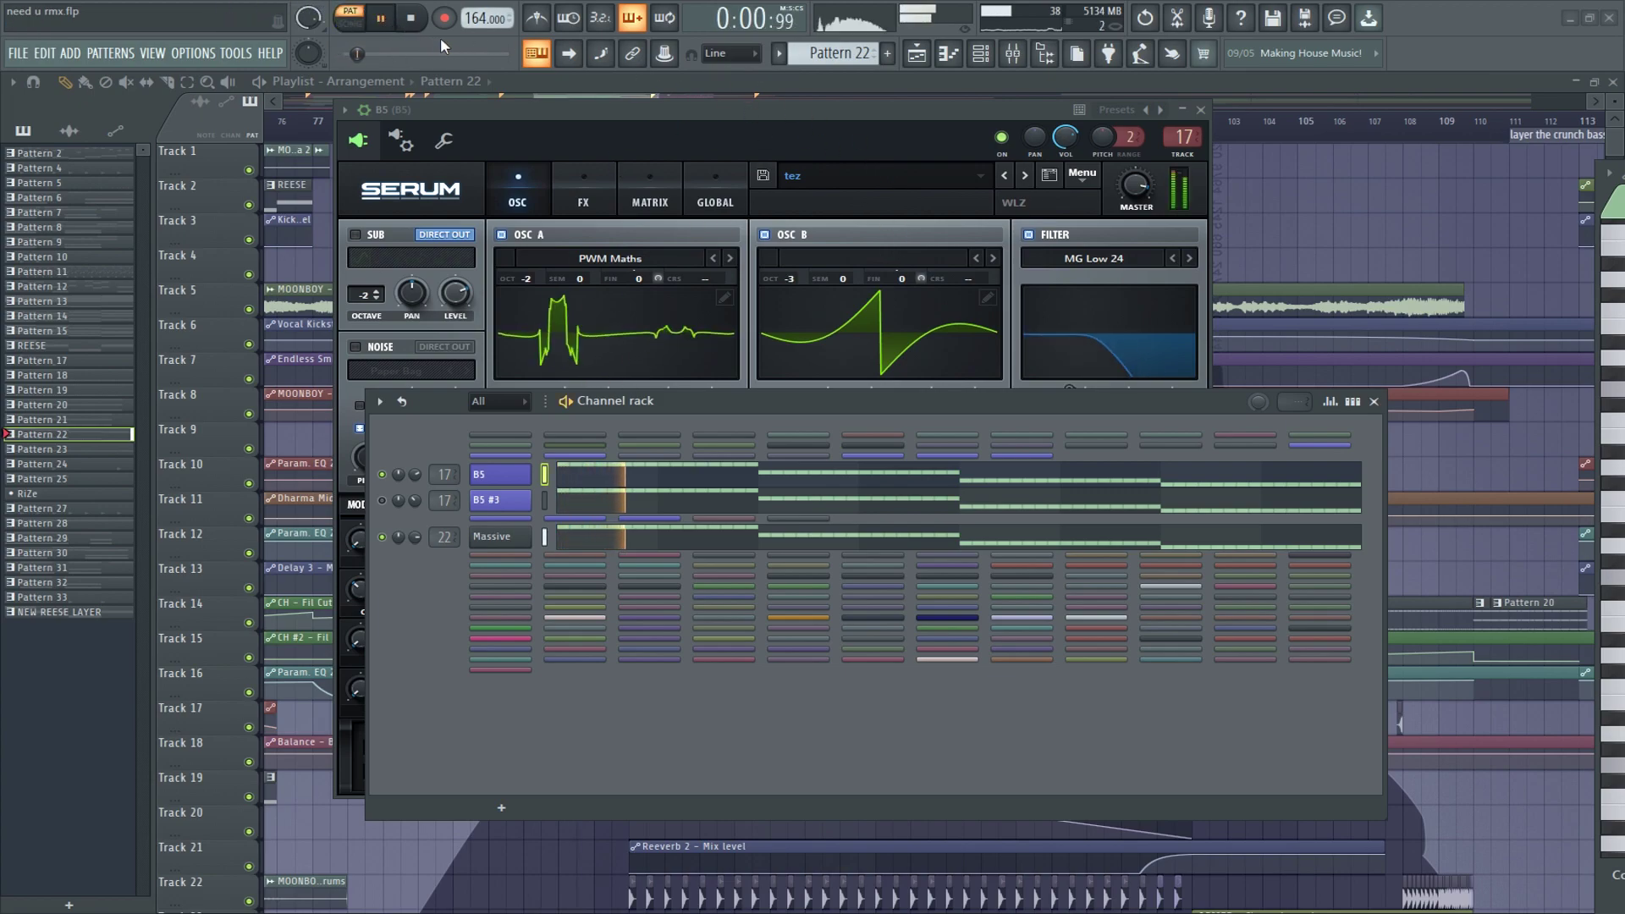
pyautogui.click(1374, 402)
pyautogui.press('Escape')
pyautogui.press('space')
# Isolate percussion tracks 26 to 29 in the playlist with the playhead near bar 86.
pyautogui.scroll(-10, 1253, 452)
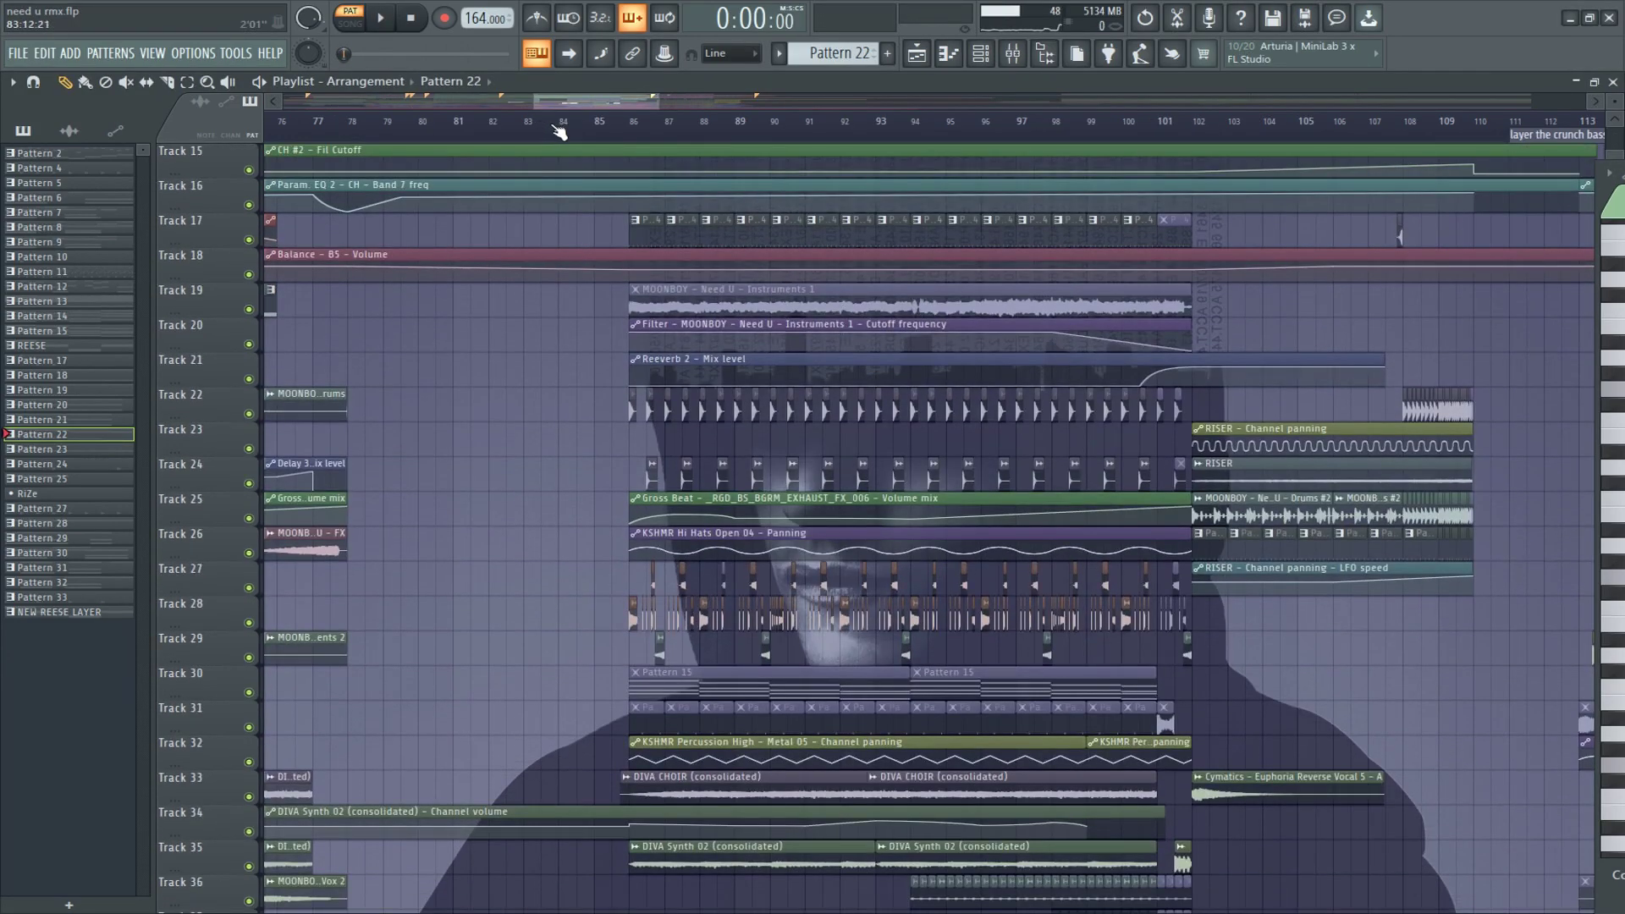
pyautogui.click(581, 133)
pyautogui.click(619, 128)
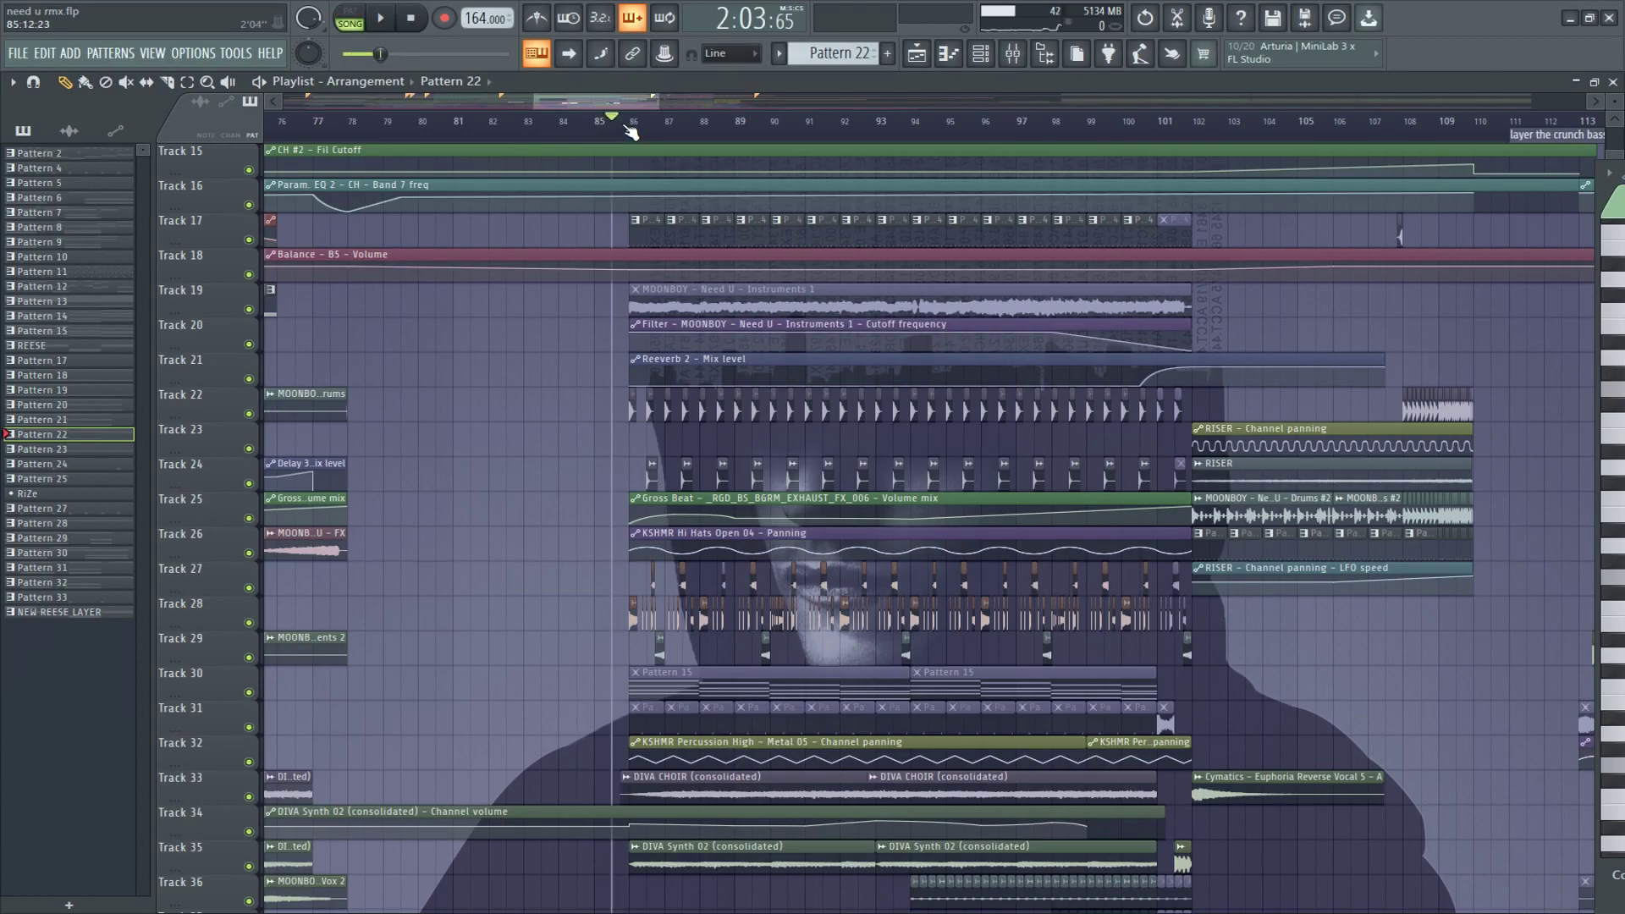
pyautogui.scroll(3, 626, 132)
pyautogui.scroll(-5, 676, 347)
pyautogui.scroll(-1, 497, 519)
pyautogui.rightClick(248, 414)
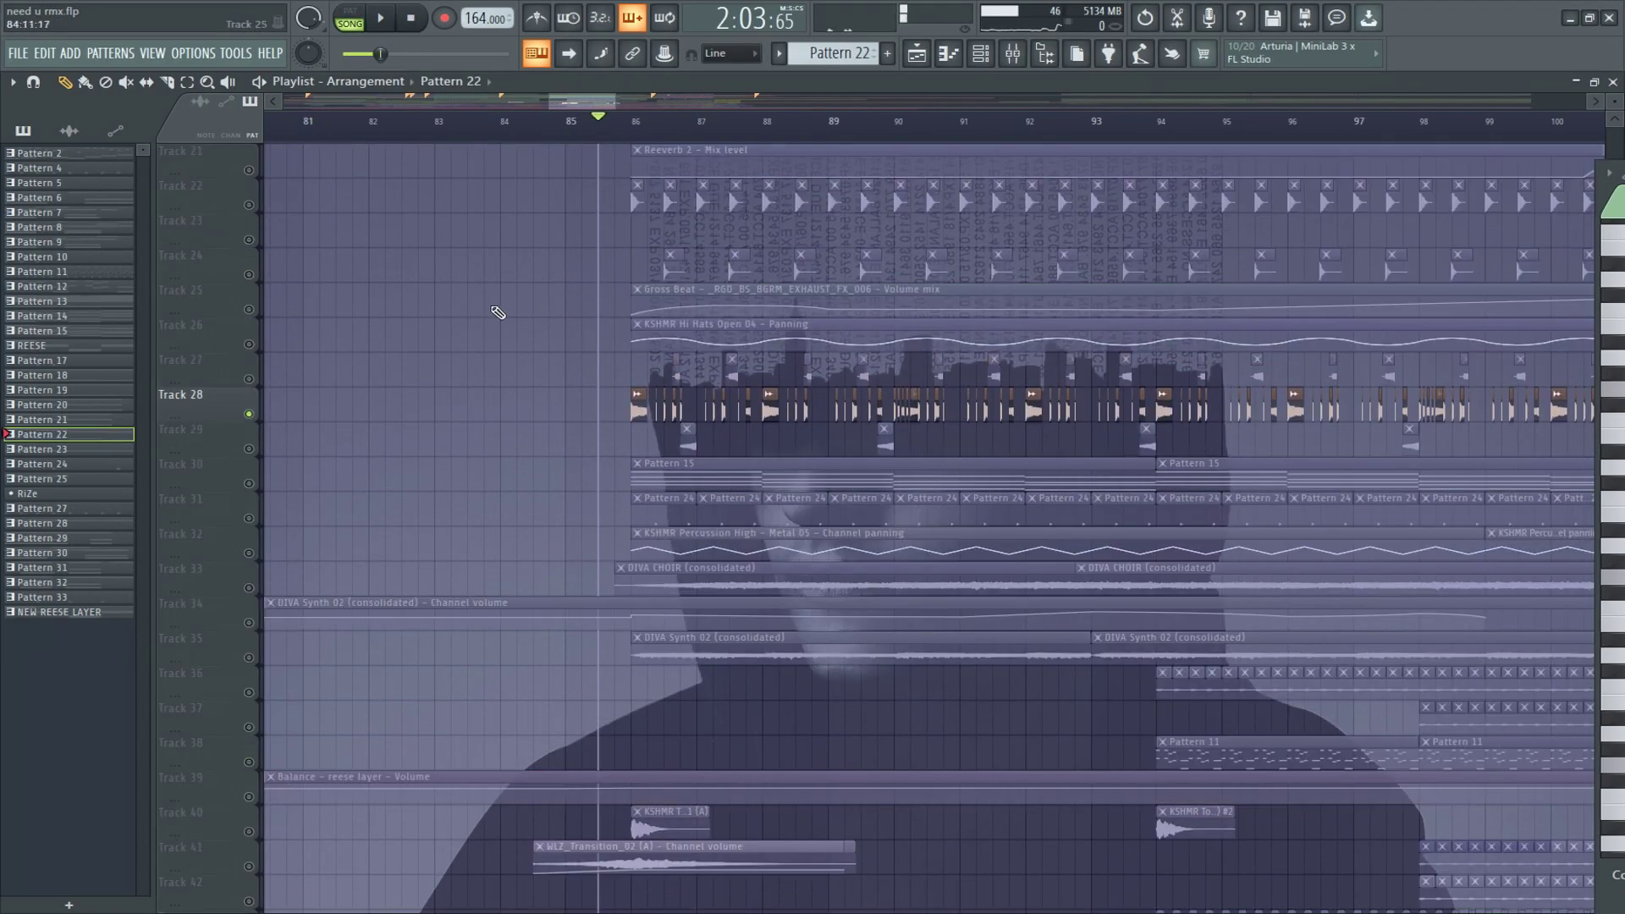
pyautogui.click(248, 380)
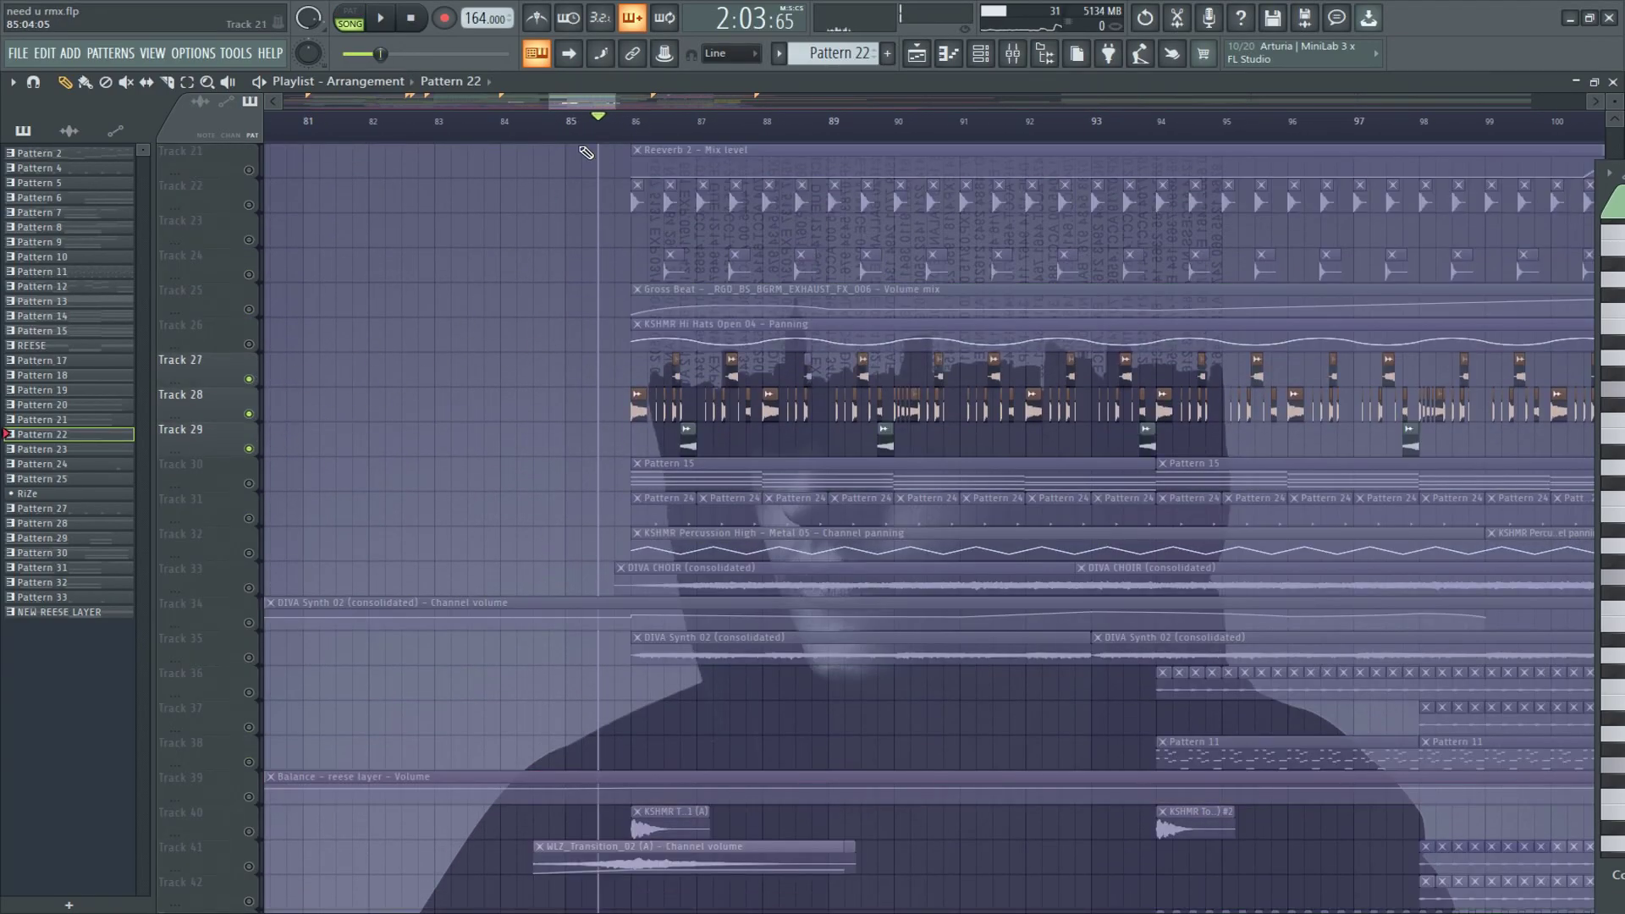
pyautogui.click(249, 344)
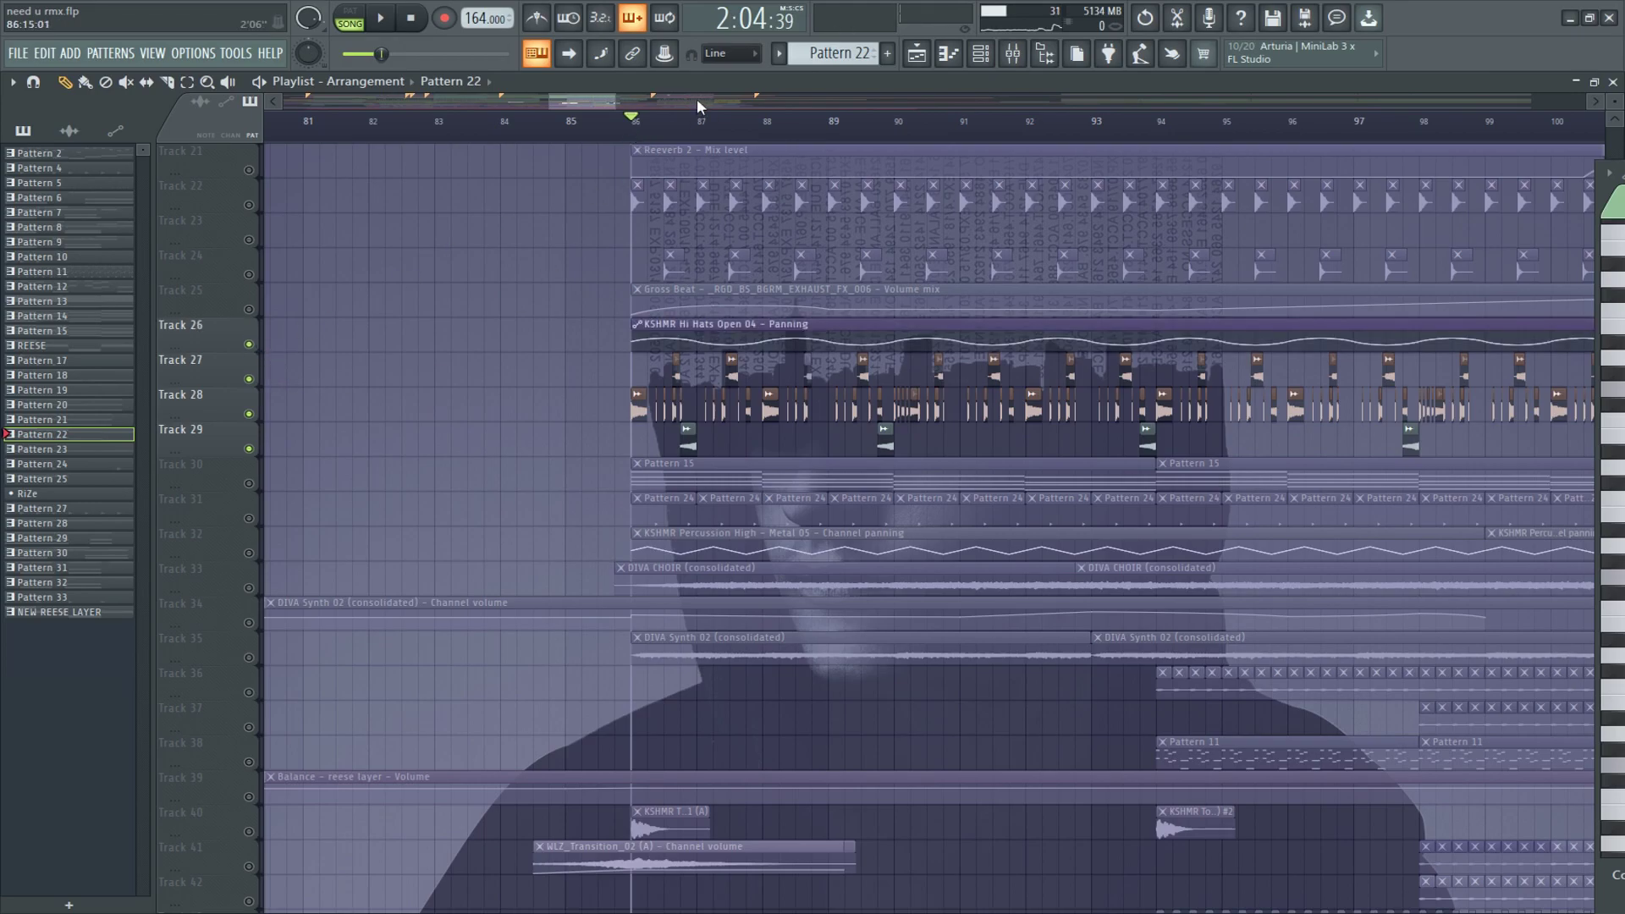
# Audition the isolated percussion on tracks 26 to 29 from bar 86 and switch track 24 back on.
pyautogui.scroll(-2, 698, 133)
pyautogui.press('space')
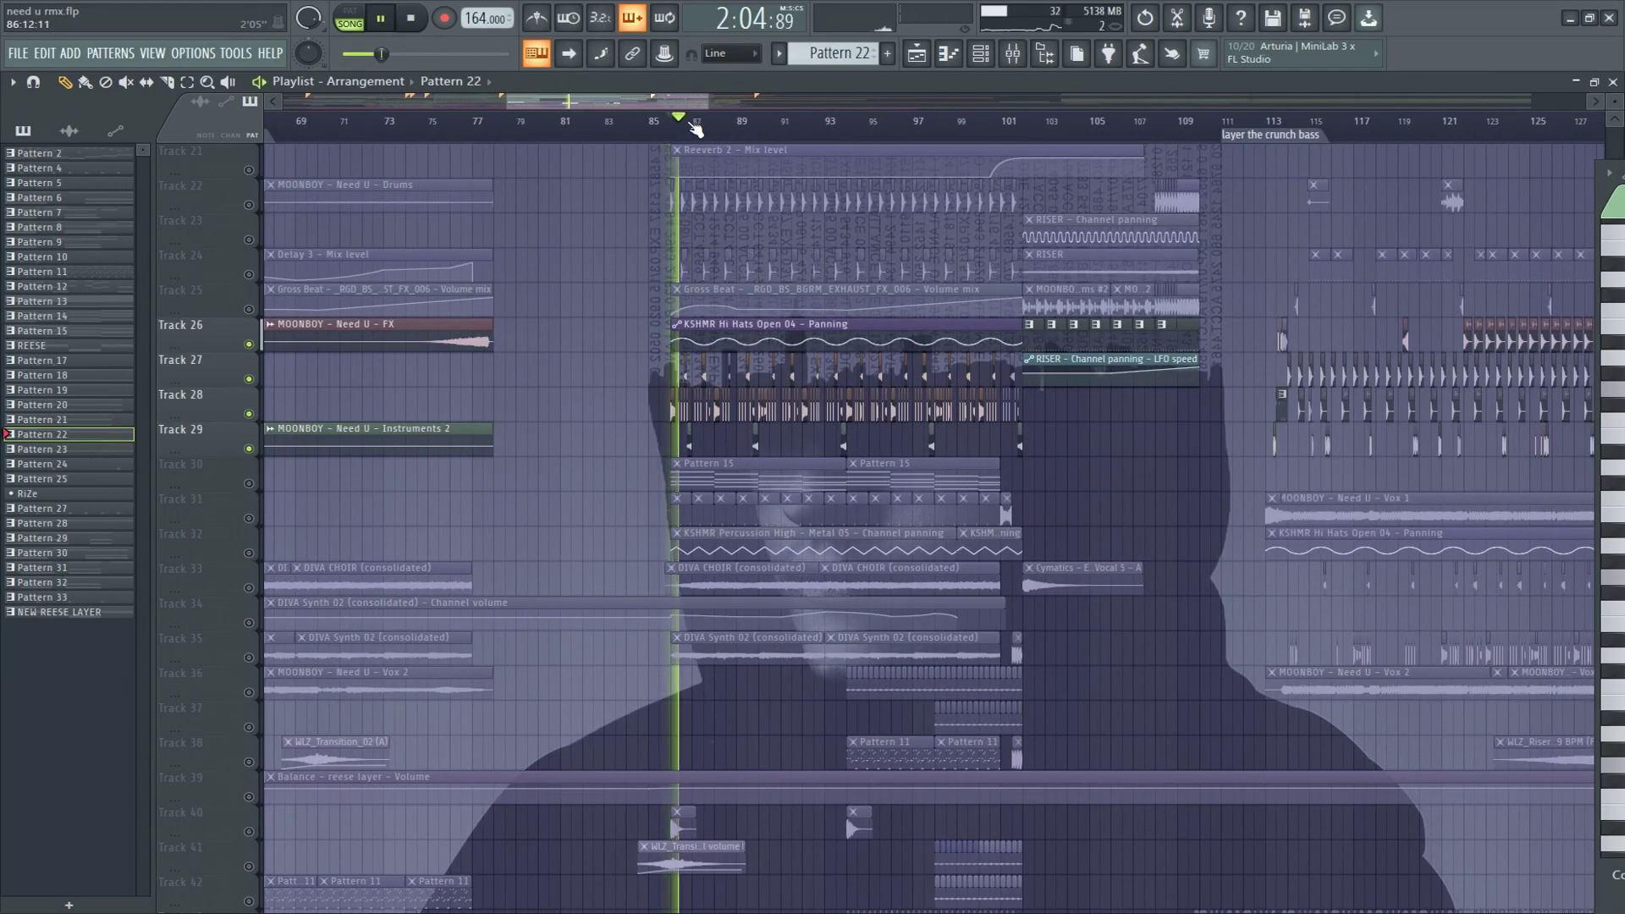
pyautogui.scroll(3, 710, 121)
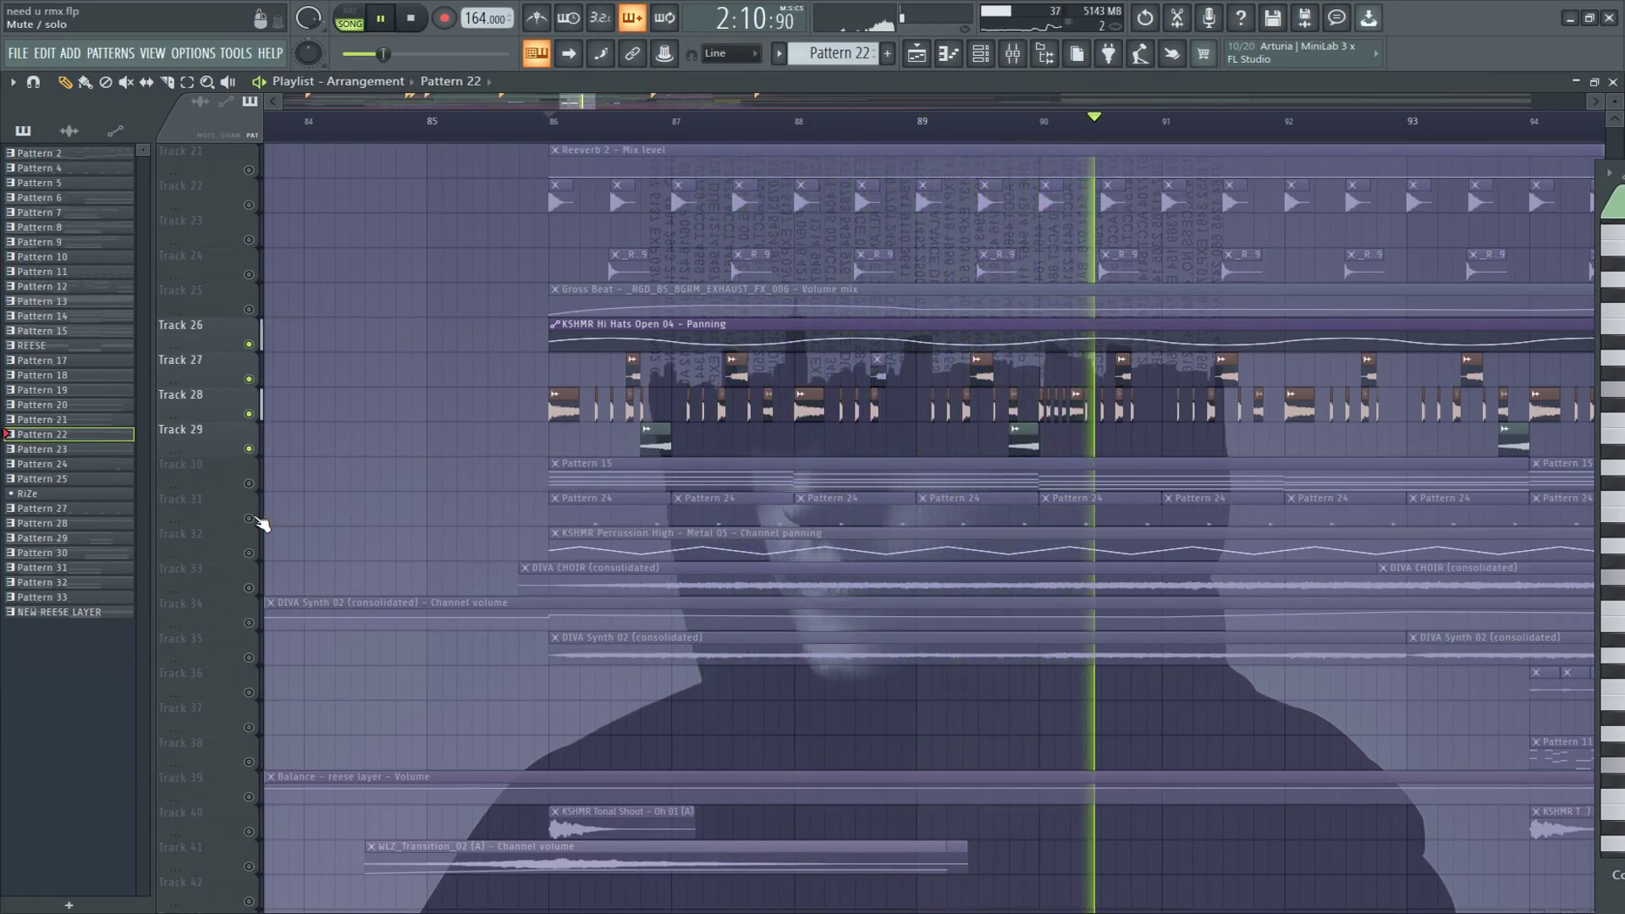
pyautogui.scroll(3, 346, 503)
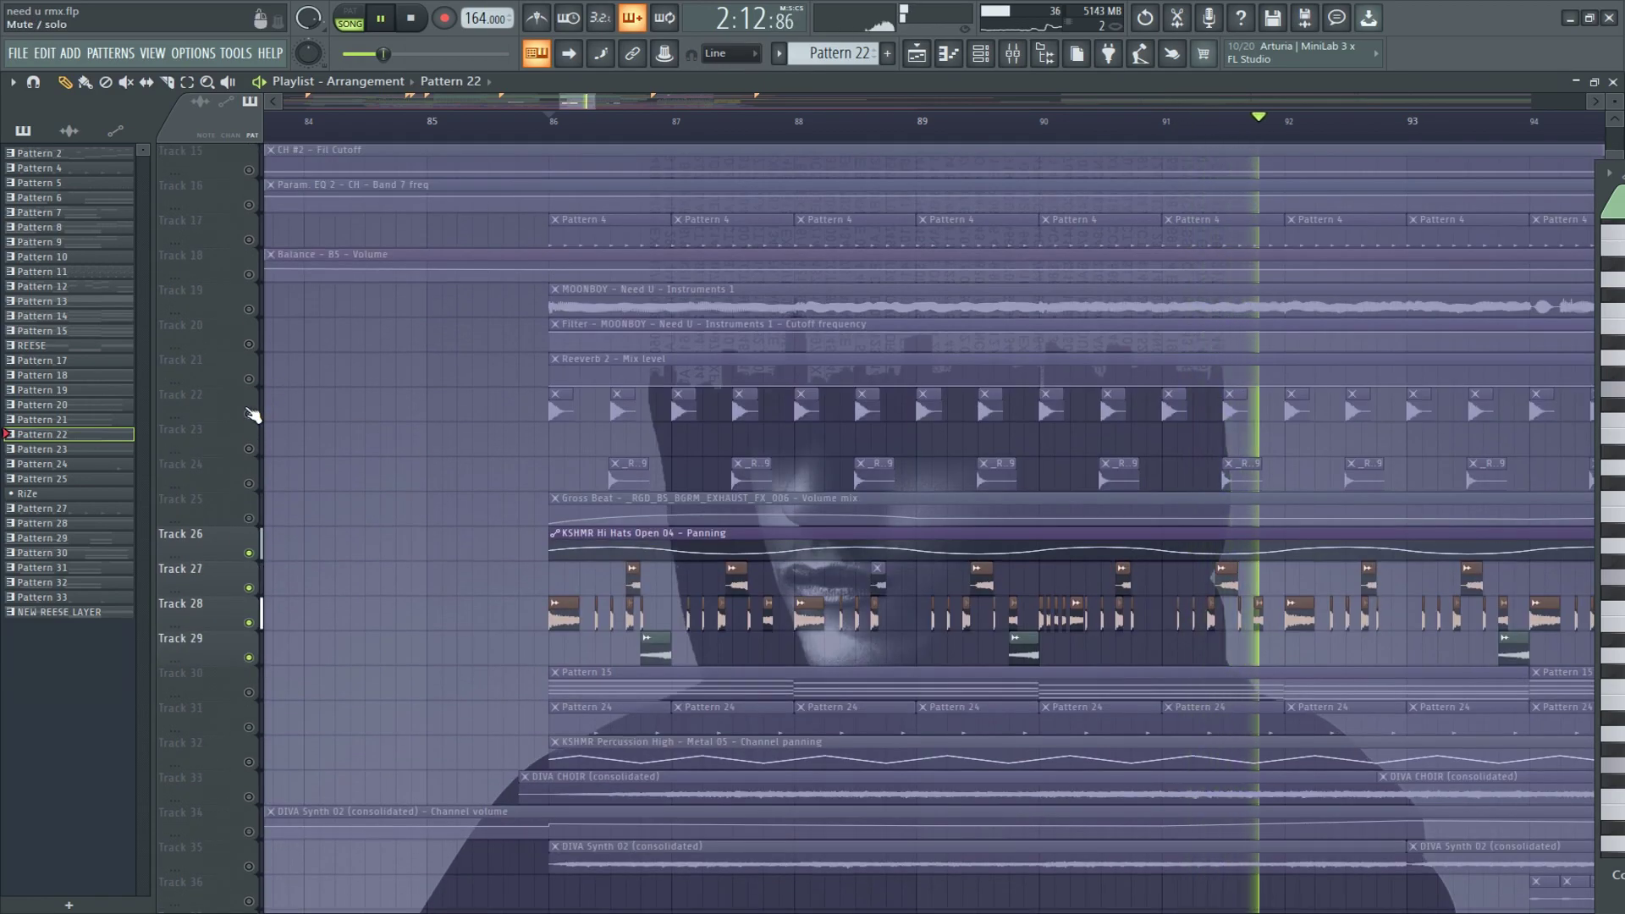
pyautogui.click(261, 484)
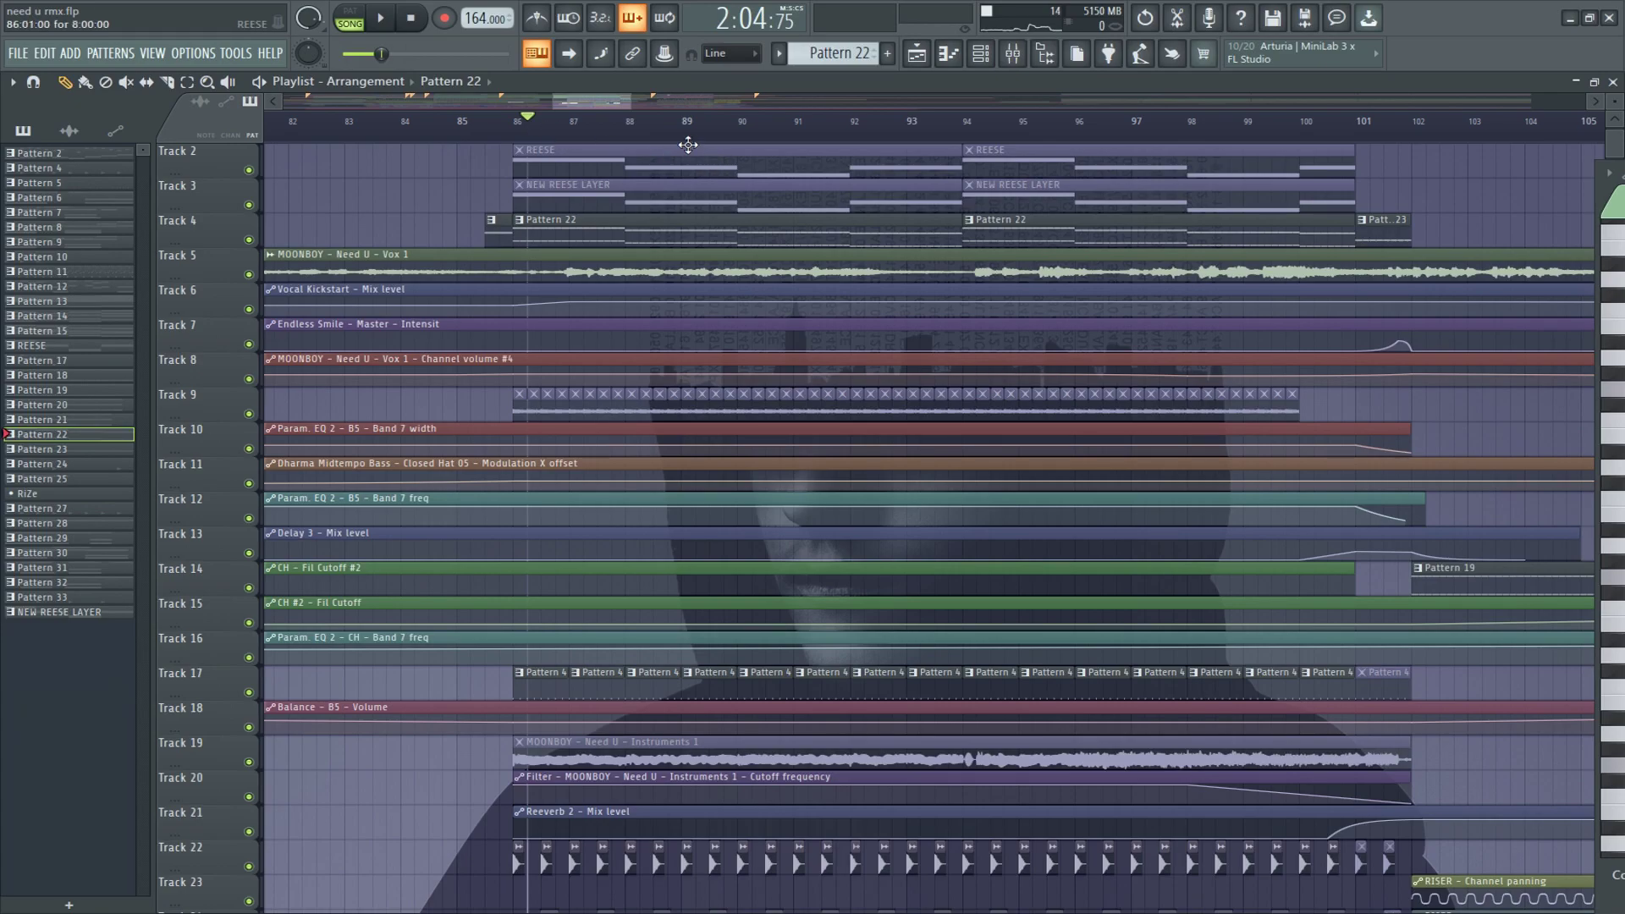
# Play the Pattern 22 section with all the tracks together from just before bar 86.
pyautogui.scroll(-3, 688, 143)
pyautogui.scroll(-4, 750, 354)
pyautogui.scroll(5, 739, 332)
pyautogui.click(567, 123)
pyautogui.press('space')
# Examine the section's layered drum, choir, synth, vocal chop and sweep tracks in the playlist during playback.
pyautogui.scroll(-4, 570, 125)
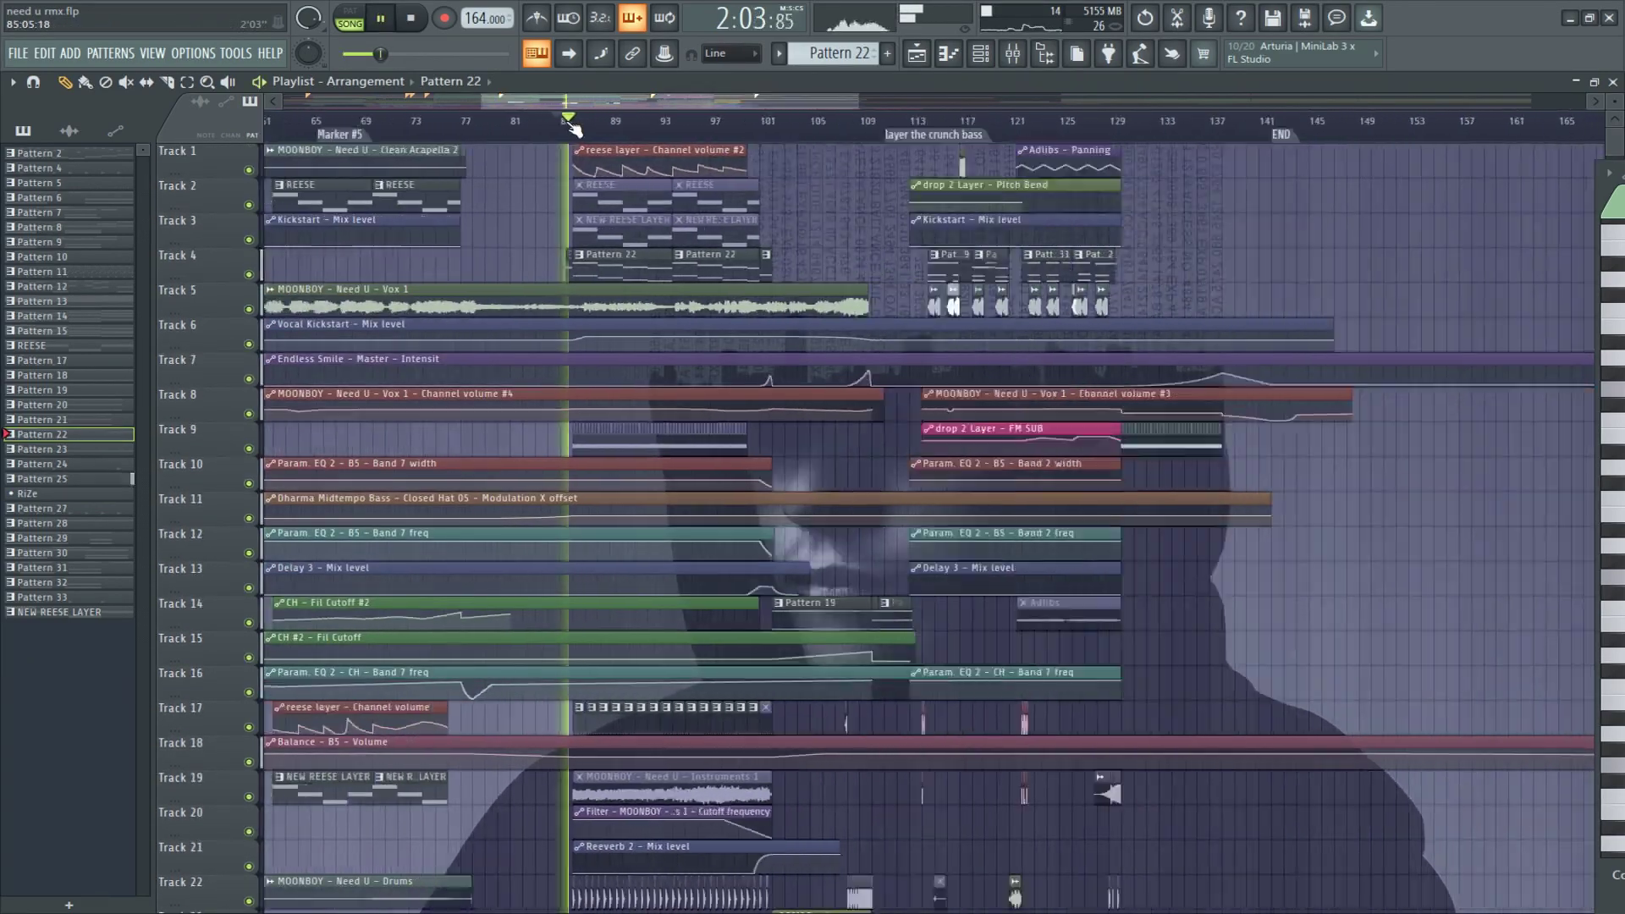
pyautogui.scroll(-5, 734, 297)
pyautogui.scroll(-5, 777, 326)
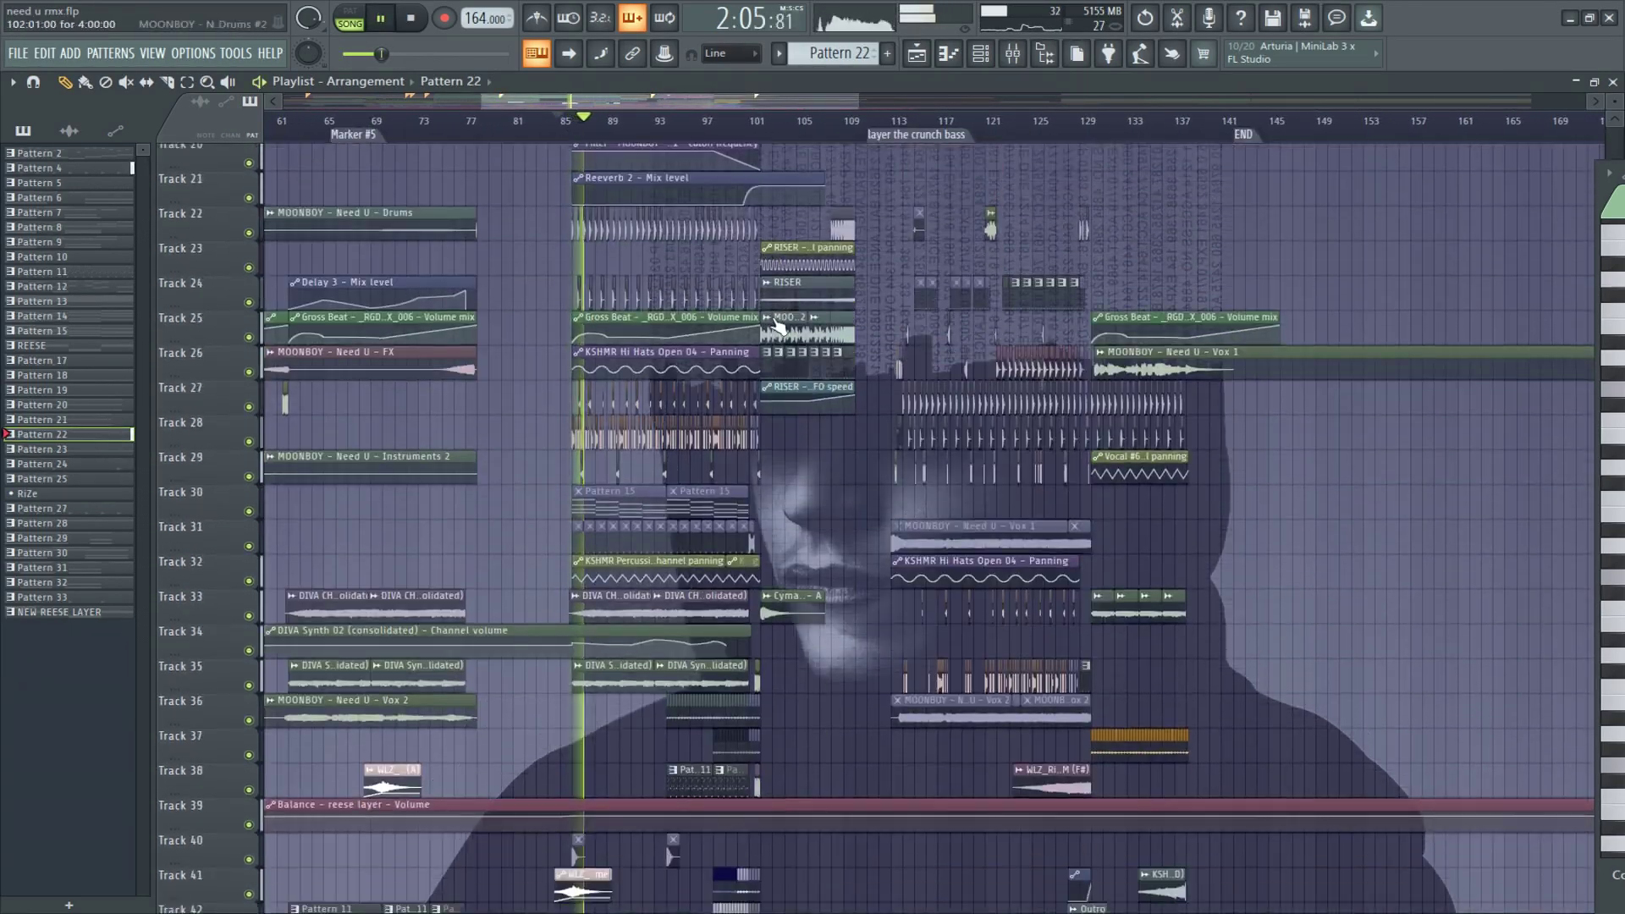
pyautogui.scroll(-1, 777, 326)
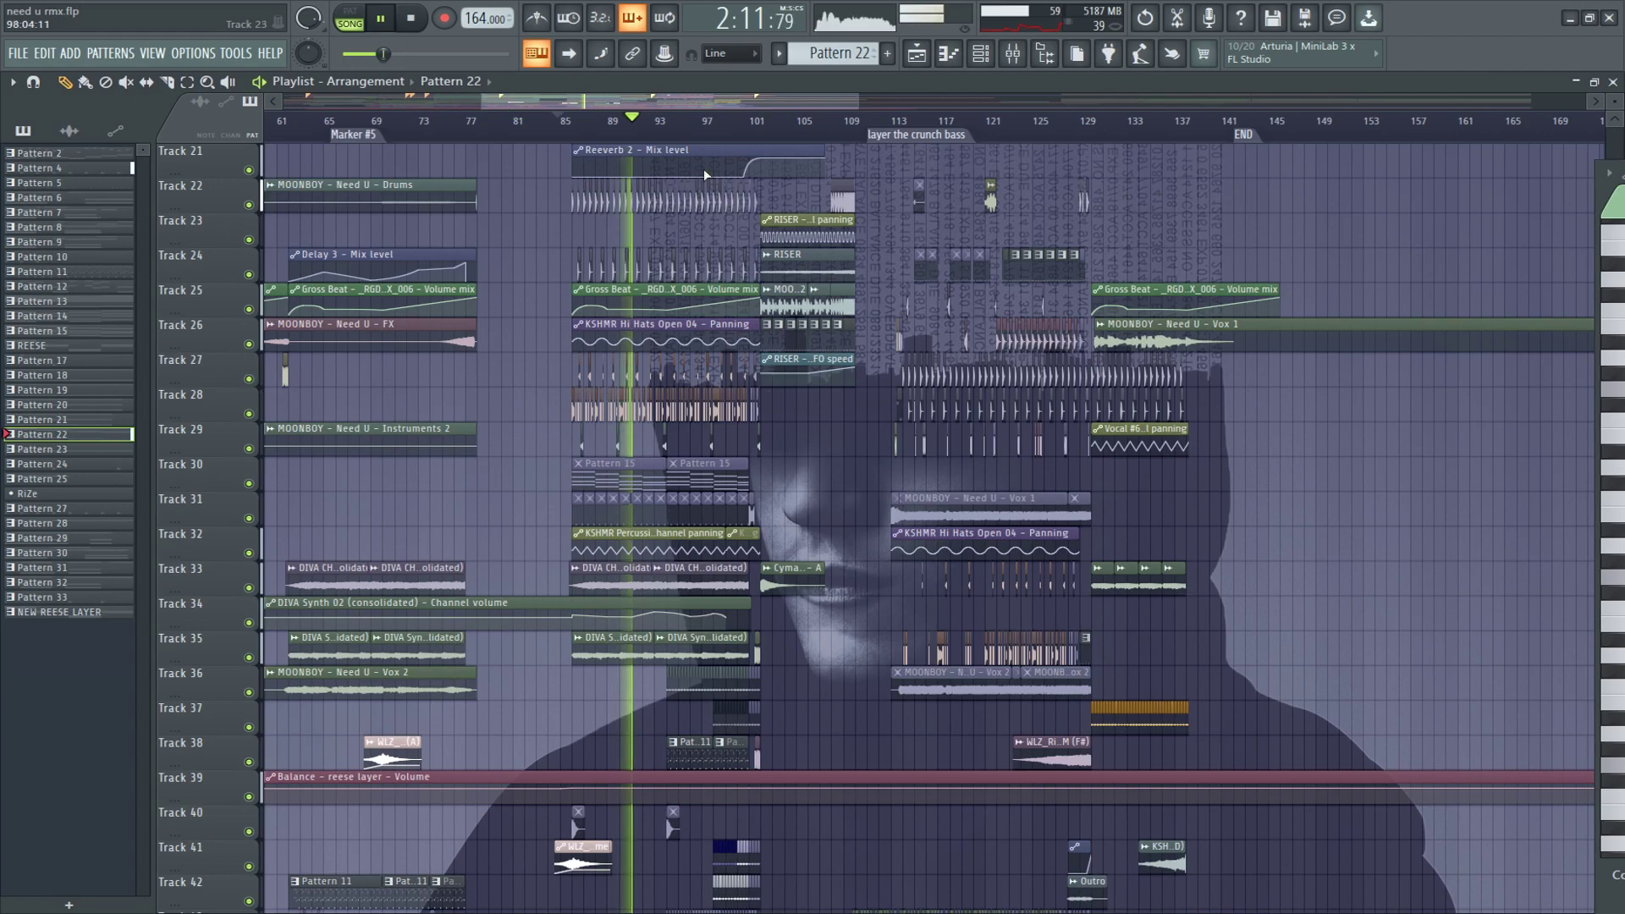
pyautogui.scroll(4, 706, 142)
pyautogui.scroll(-9, 804, 307)
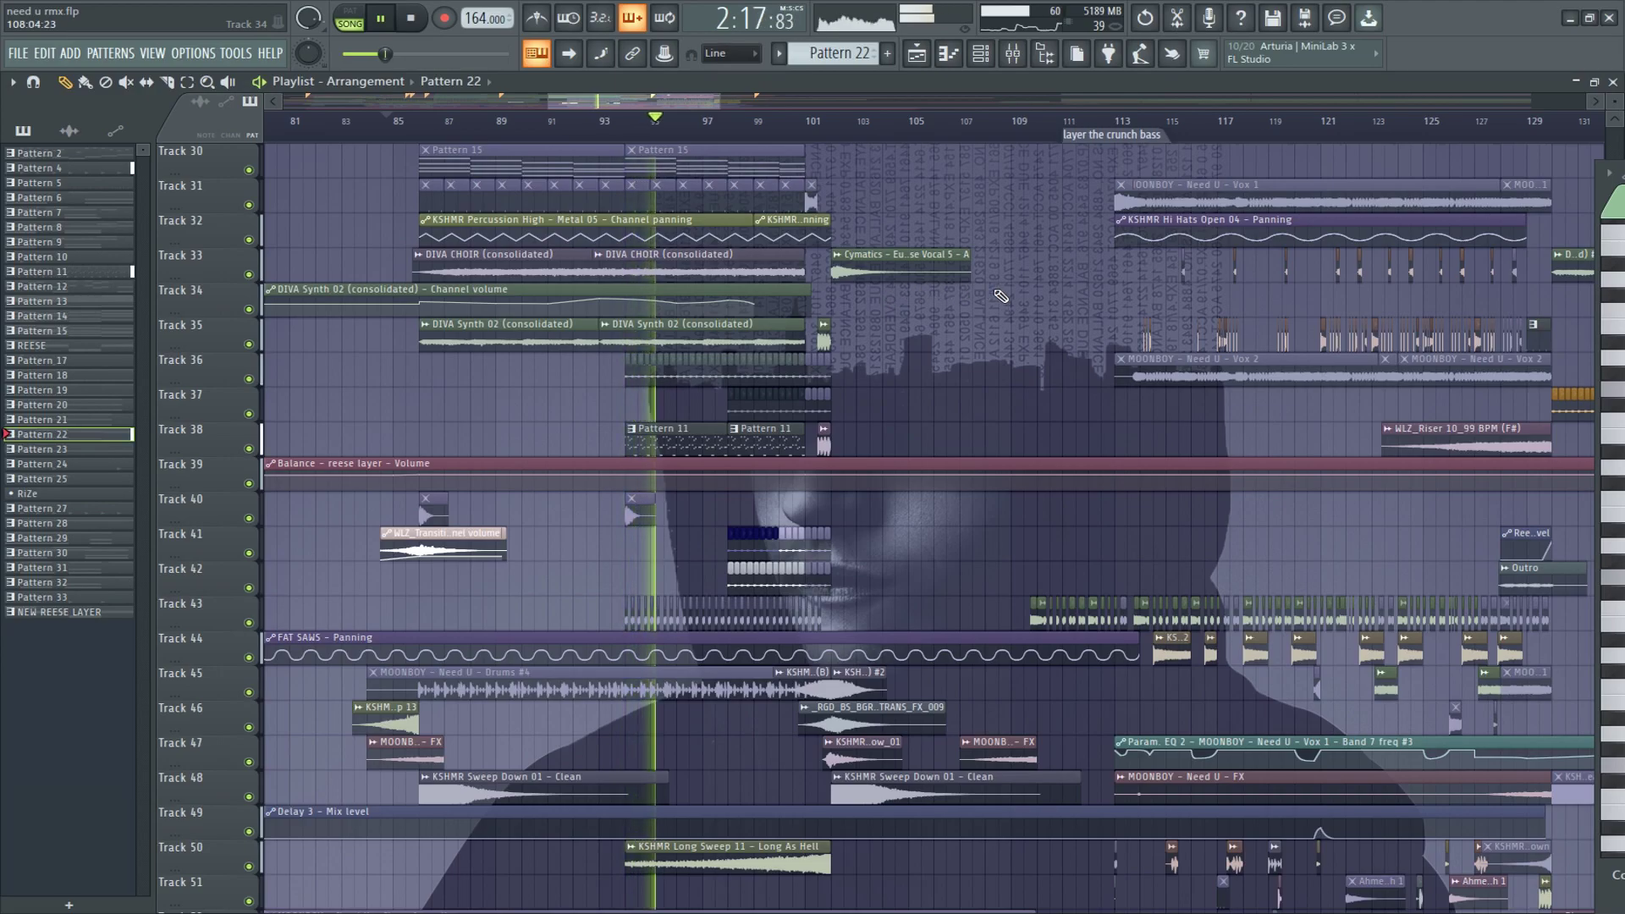
pyautogui.scroll(-2, 884, 326)
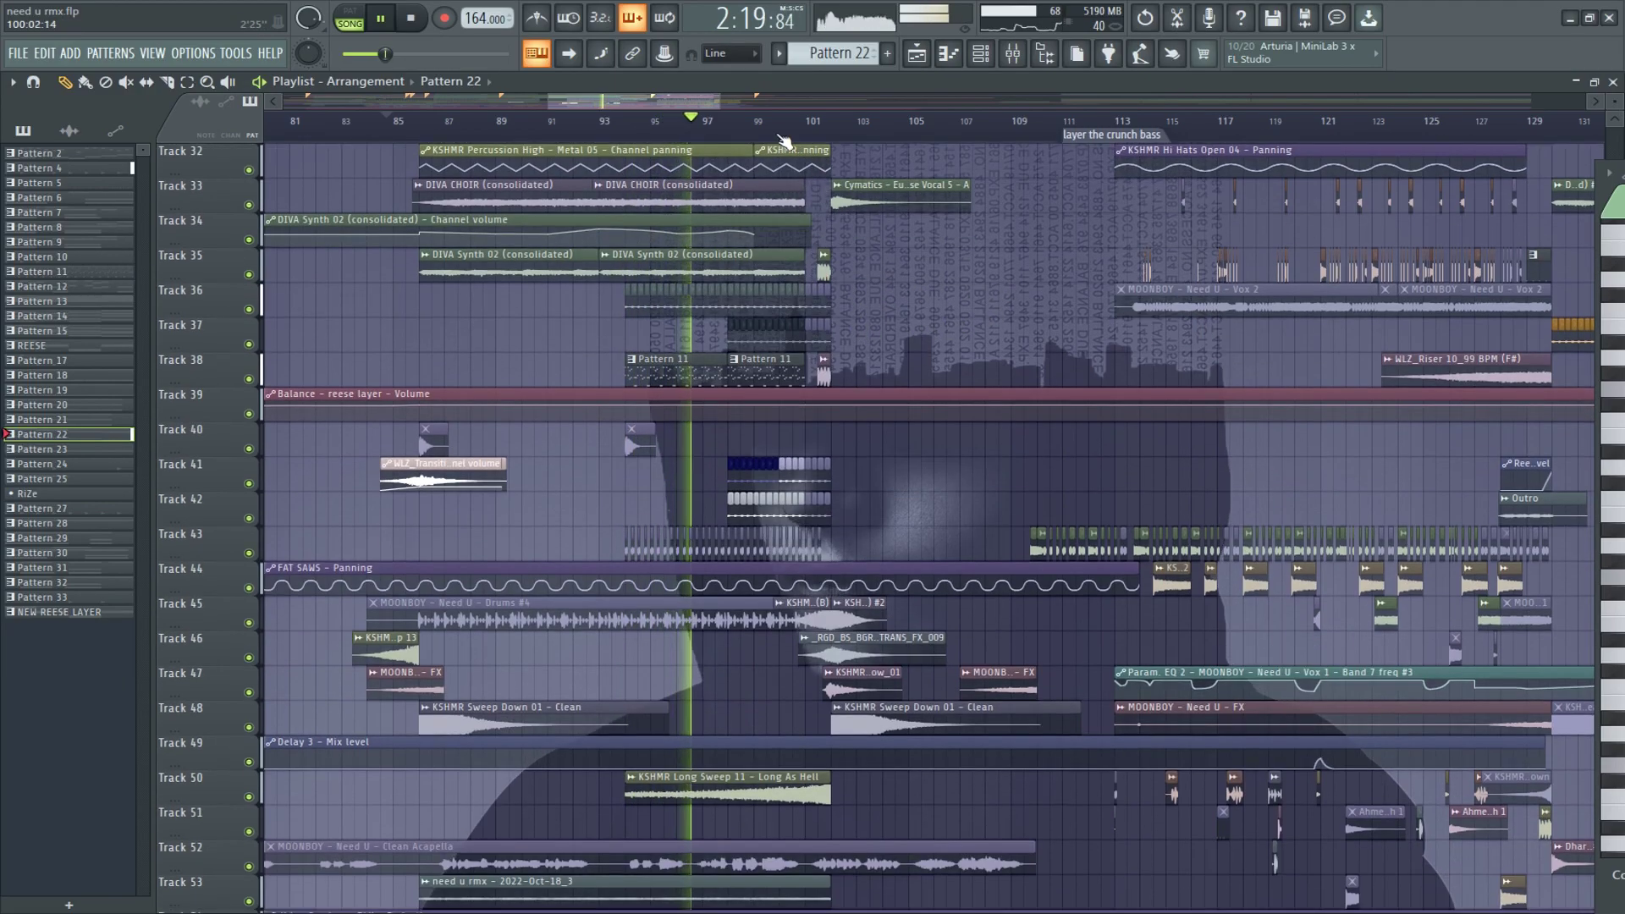
pyautogui.scroll(4, 772, 140)
pyautogui.scroll(-3, 755, 139)
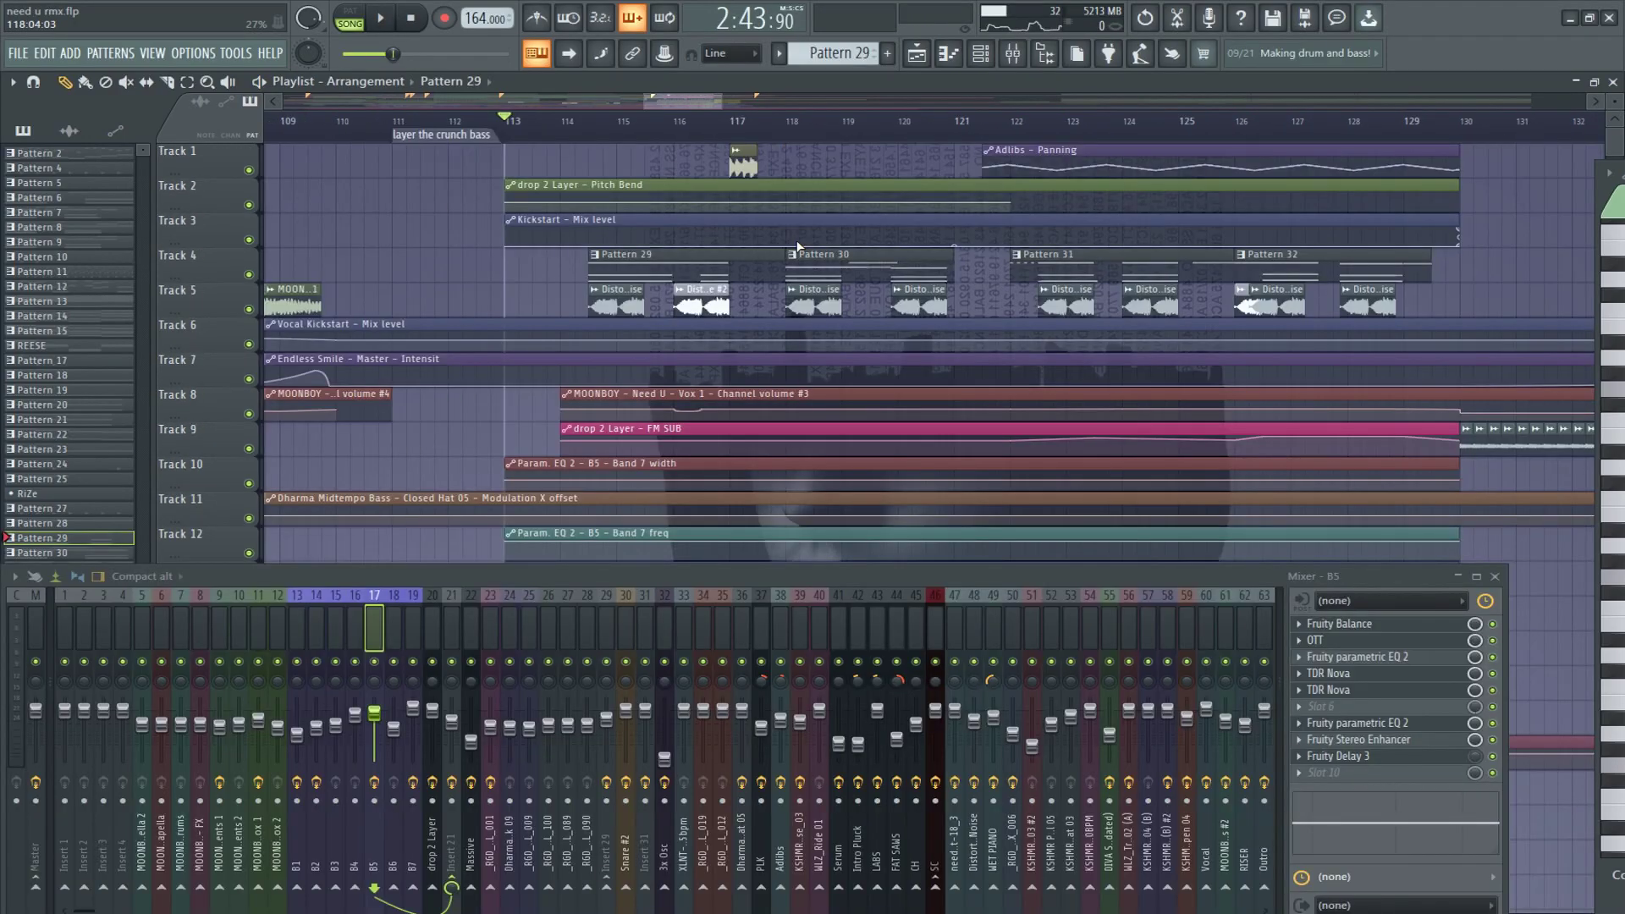
# Close the mixer, audition Pattern 29 in pattern mode, and show its layers in the channel rack.
pyautogui.click(1495, 576)
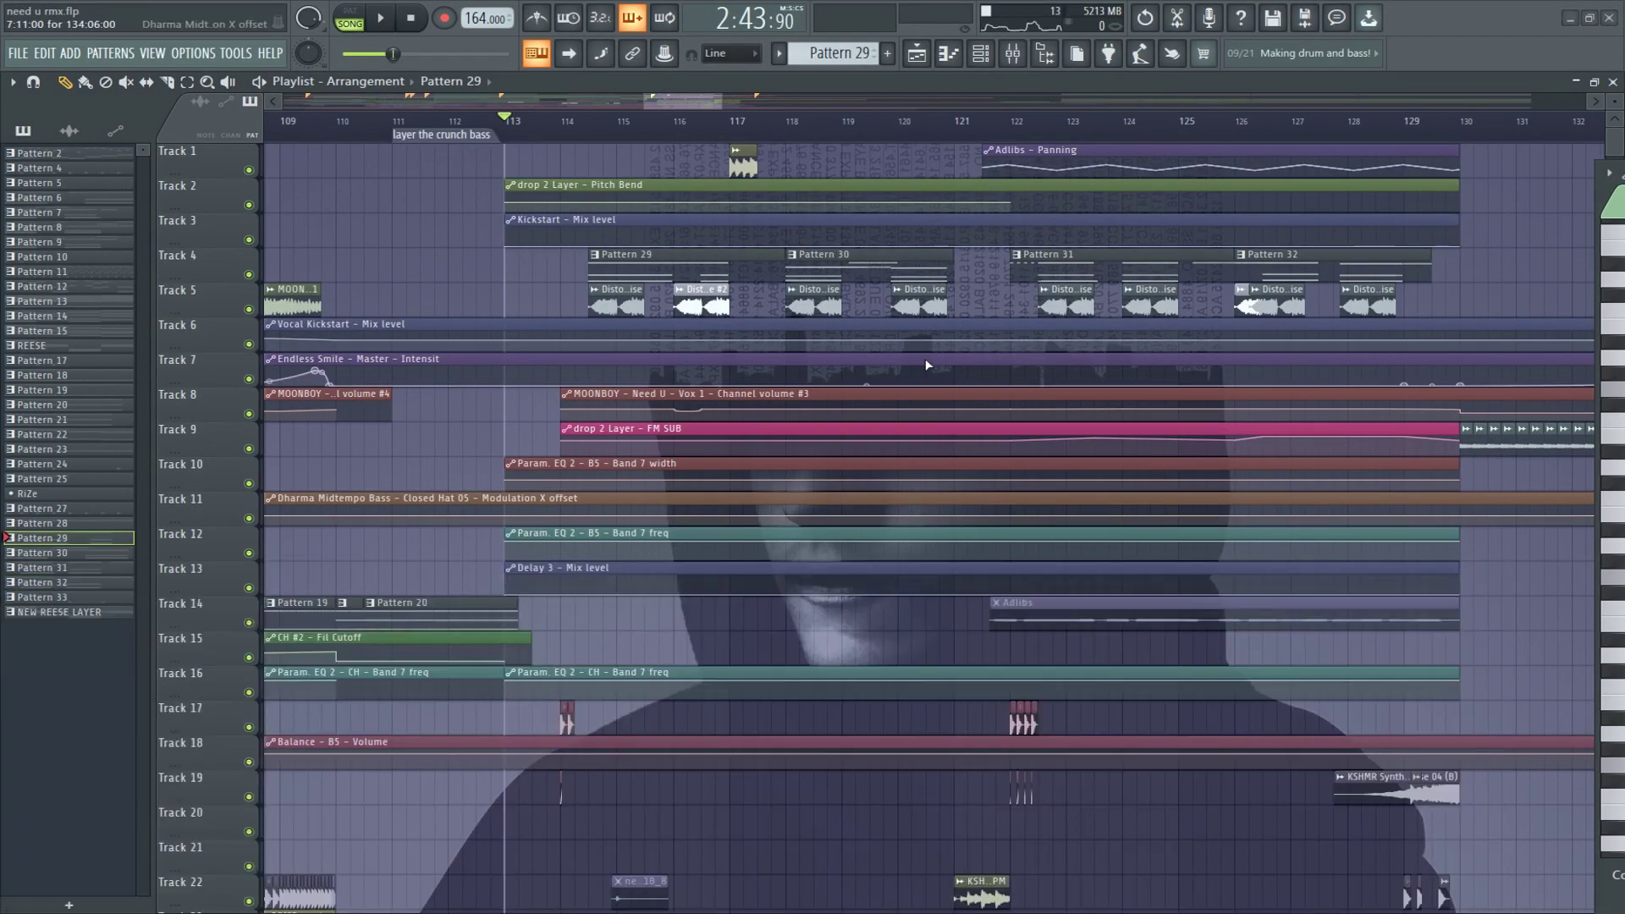
pyautogui.click(349, 17)
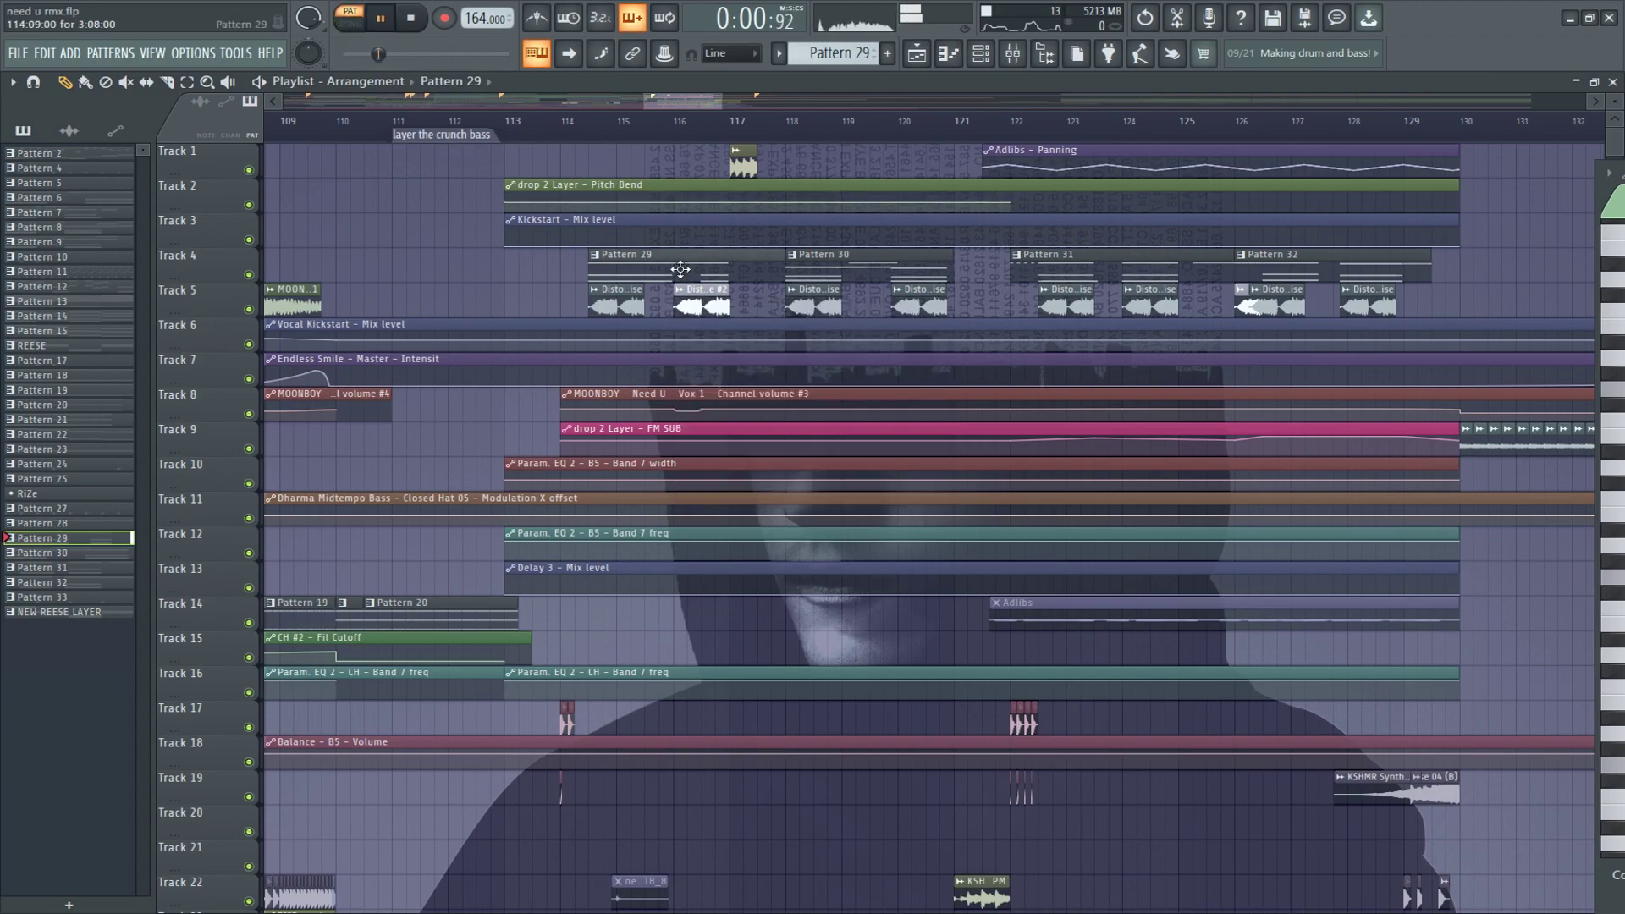
pyautogui.click(980, 53)
pyautogui.press('space')
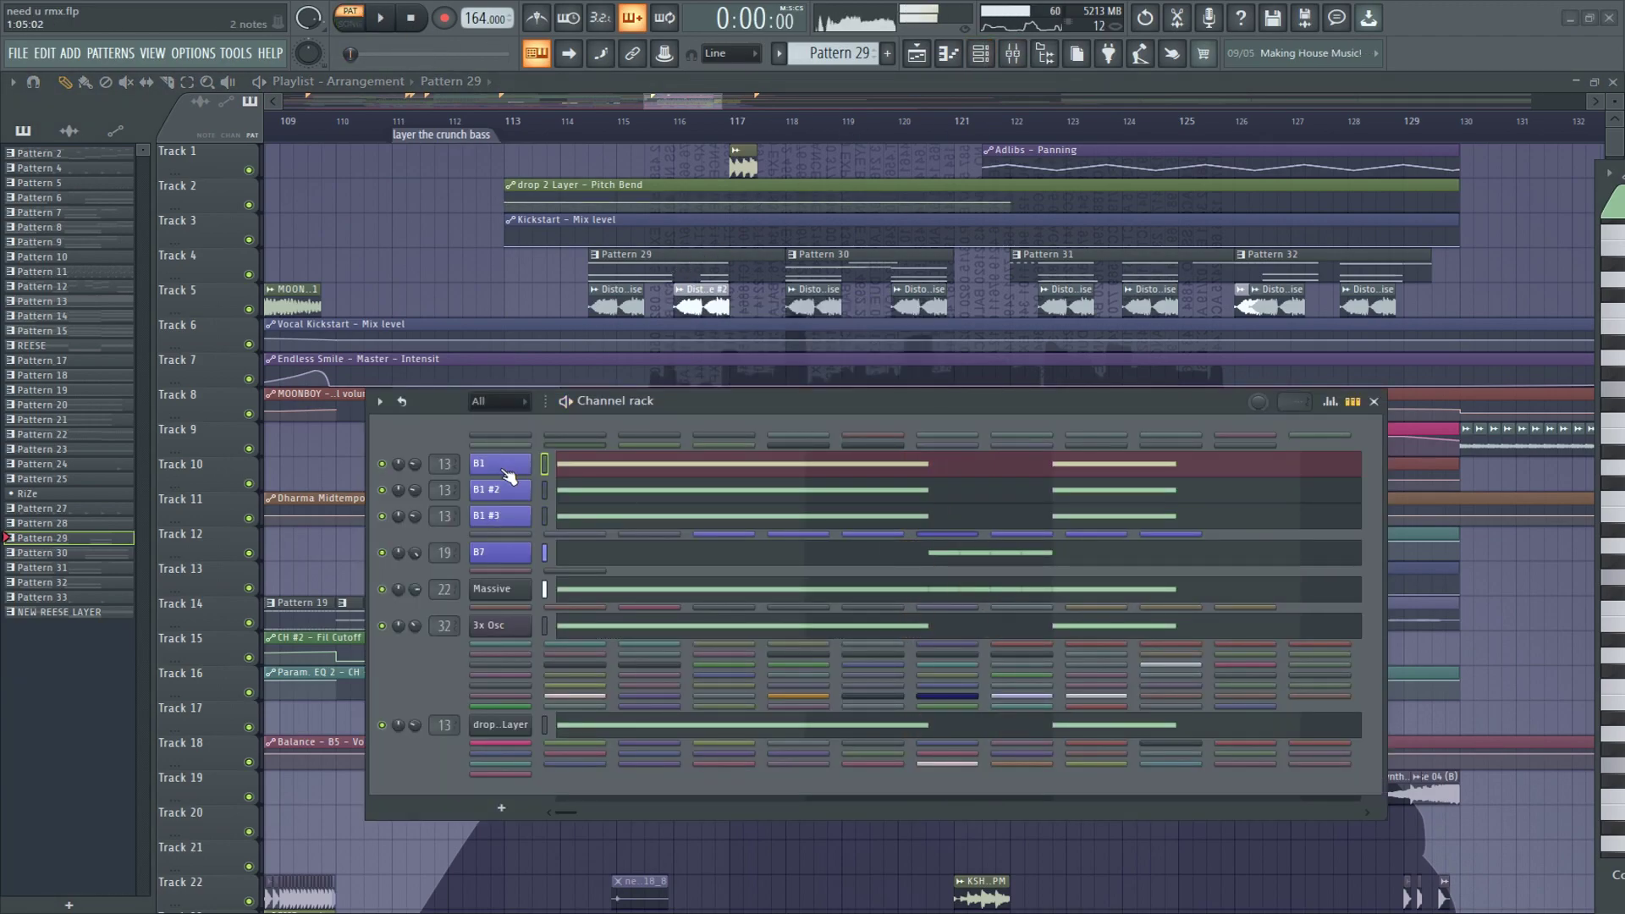
# Open B1's BA - METAL Serum patch, close the channel rack, reposition the synth window, and play test notes.
pyautogui.click(503, 463)
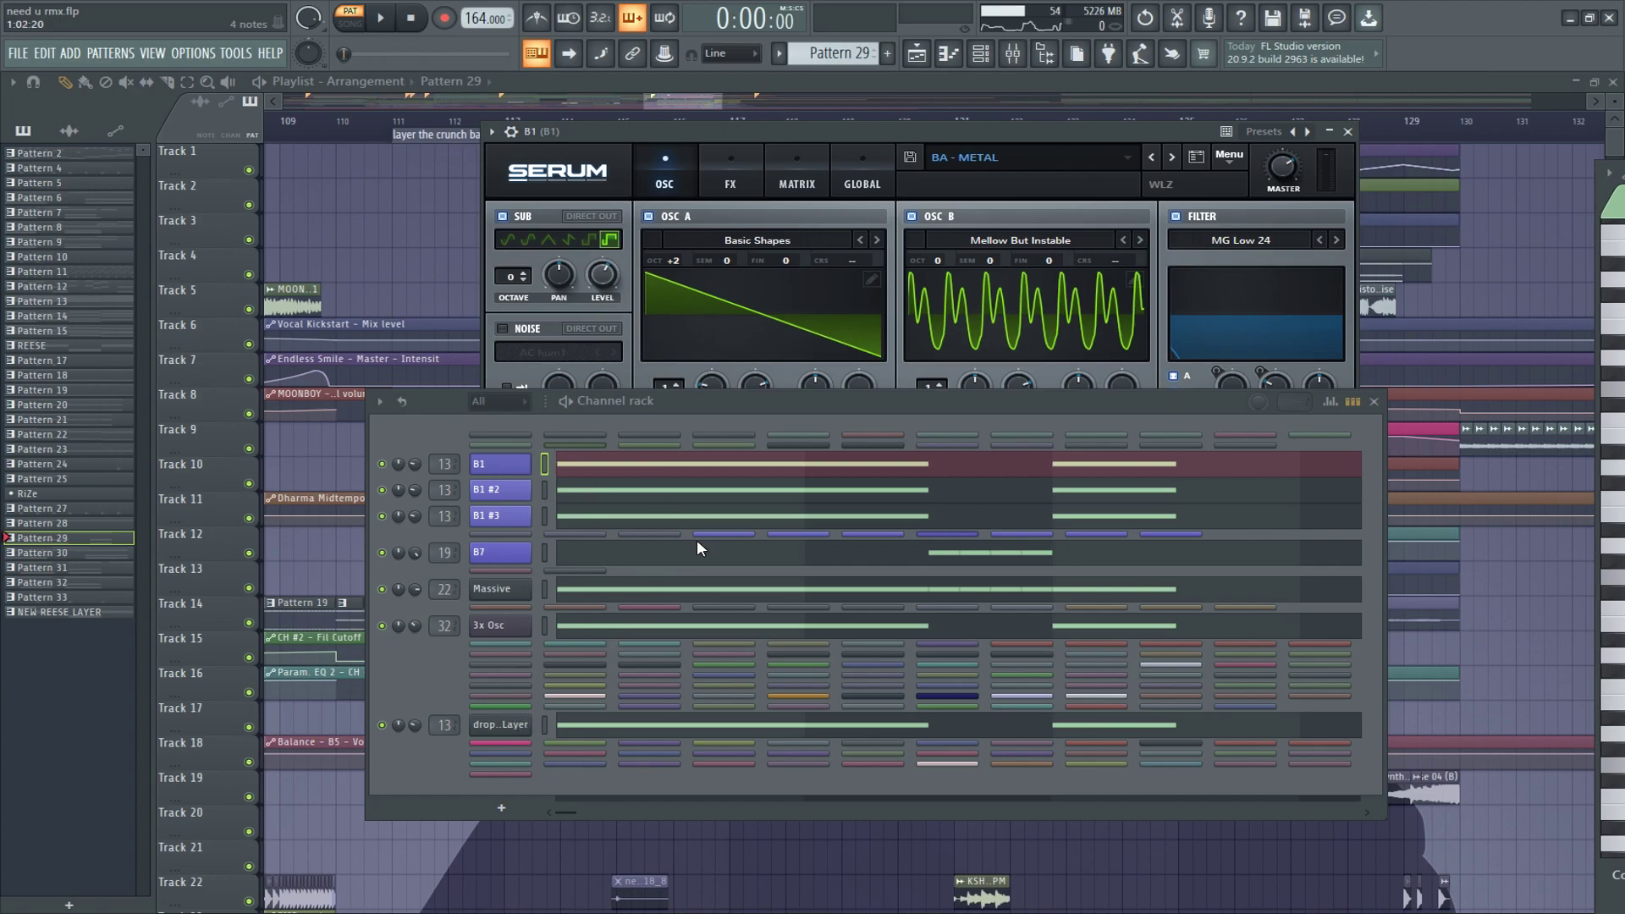
pyautogui.click(1374, 402)
pyautogui.moveTo(599, 216); pyautogui.dragTo(841, 134)
pyautogui.press('q')
pyautogui.press('c')
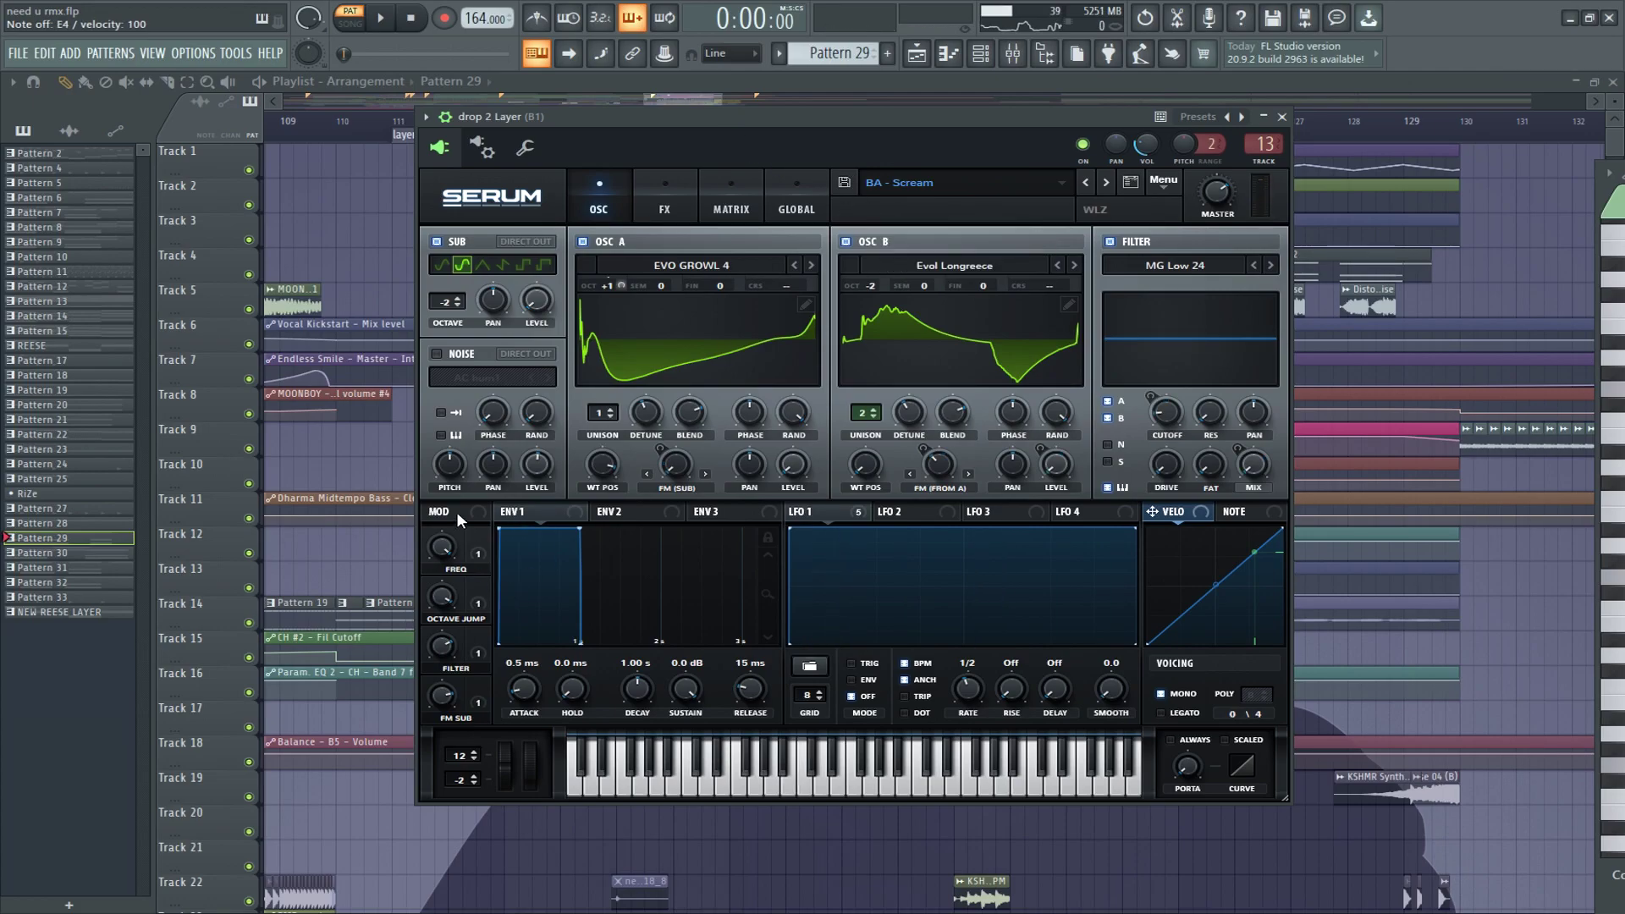
# View the drop 2 Layer's BA - Scream patch and open iZotope Trash 2 on the KSHMR Vocal Energy Booster 03 mixer track.
pyautogui.moveTo(700, 133); pyautogui.dragTo(806, 169)
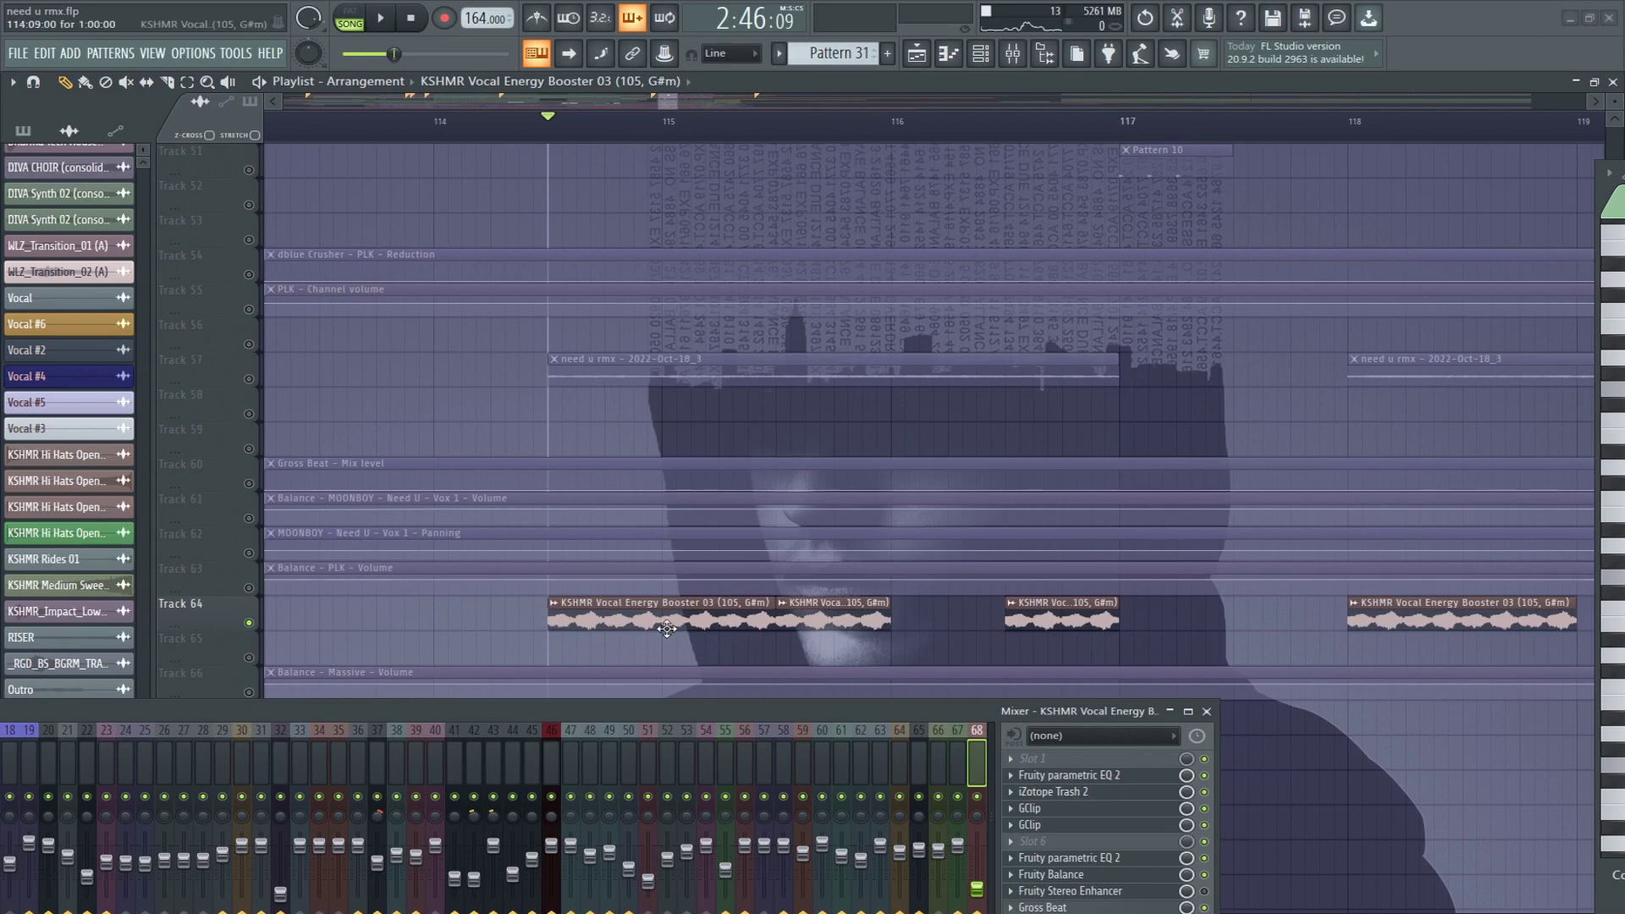
pyautogui.click(1103, 801)
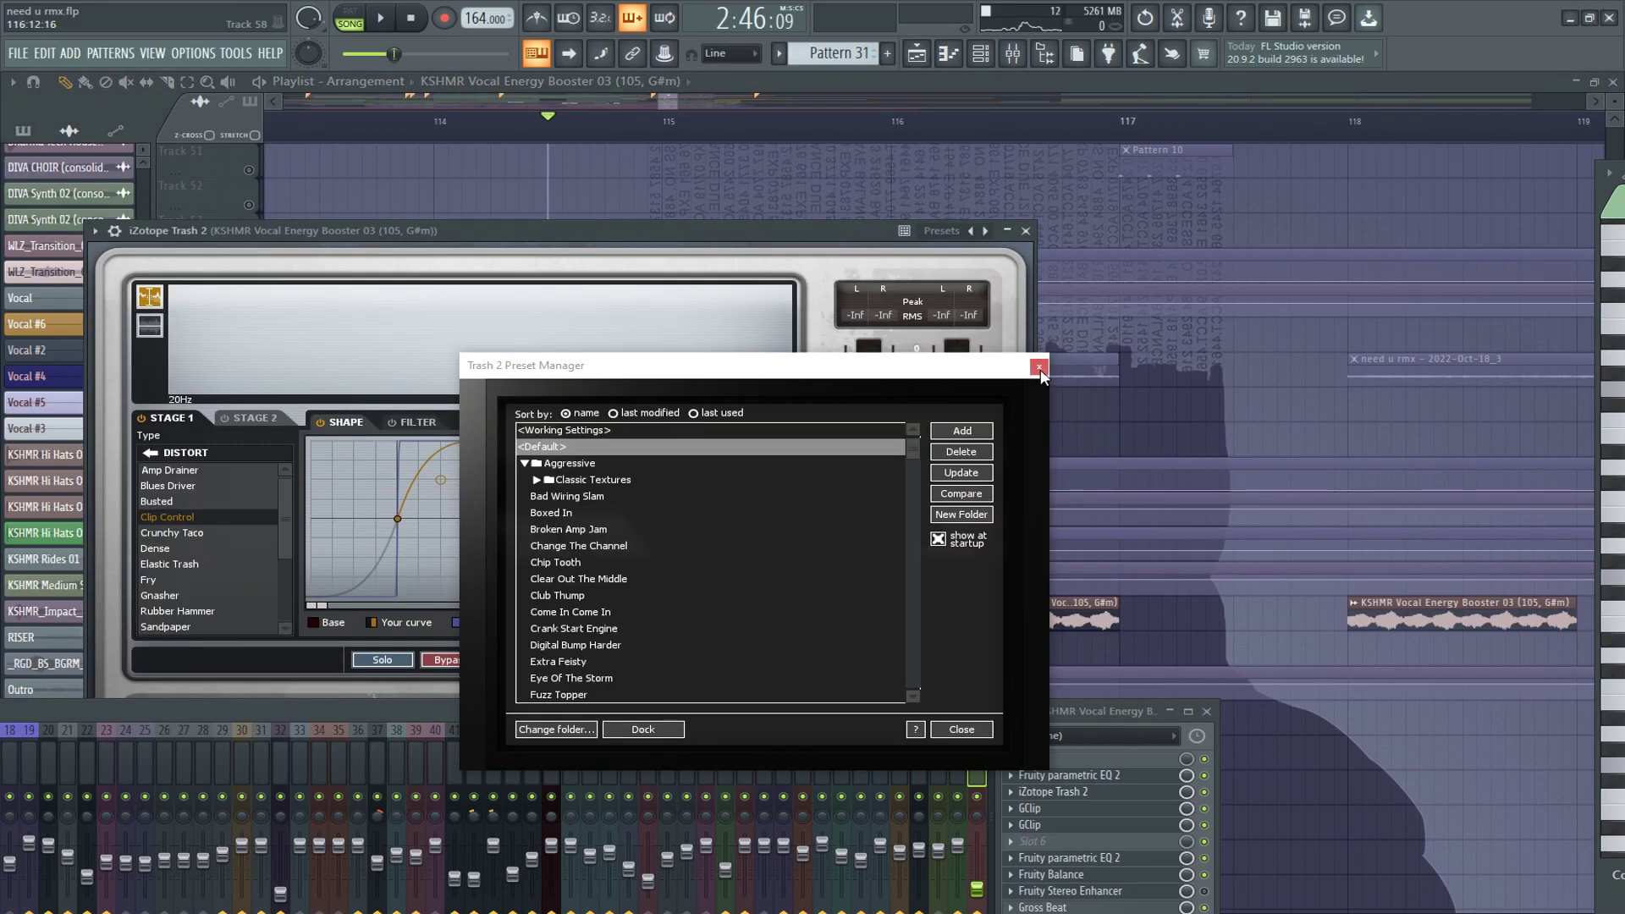
# Reposition the Trash 2 and mixer windows to expose their controls while auditioning the KSHMR Vocal Energy Booster 03 clip.
pyautogui.moveTo(584, 230); pyautogui.dragTo(761, 125)
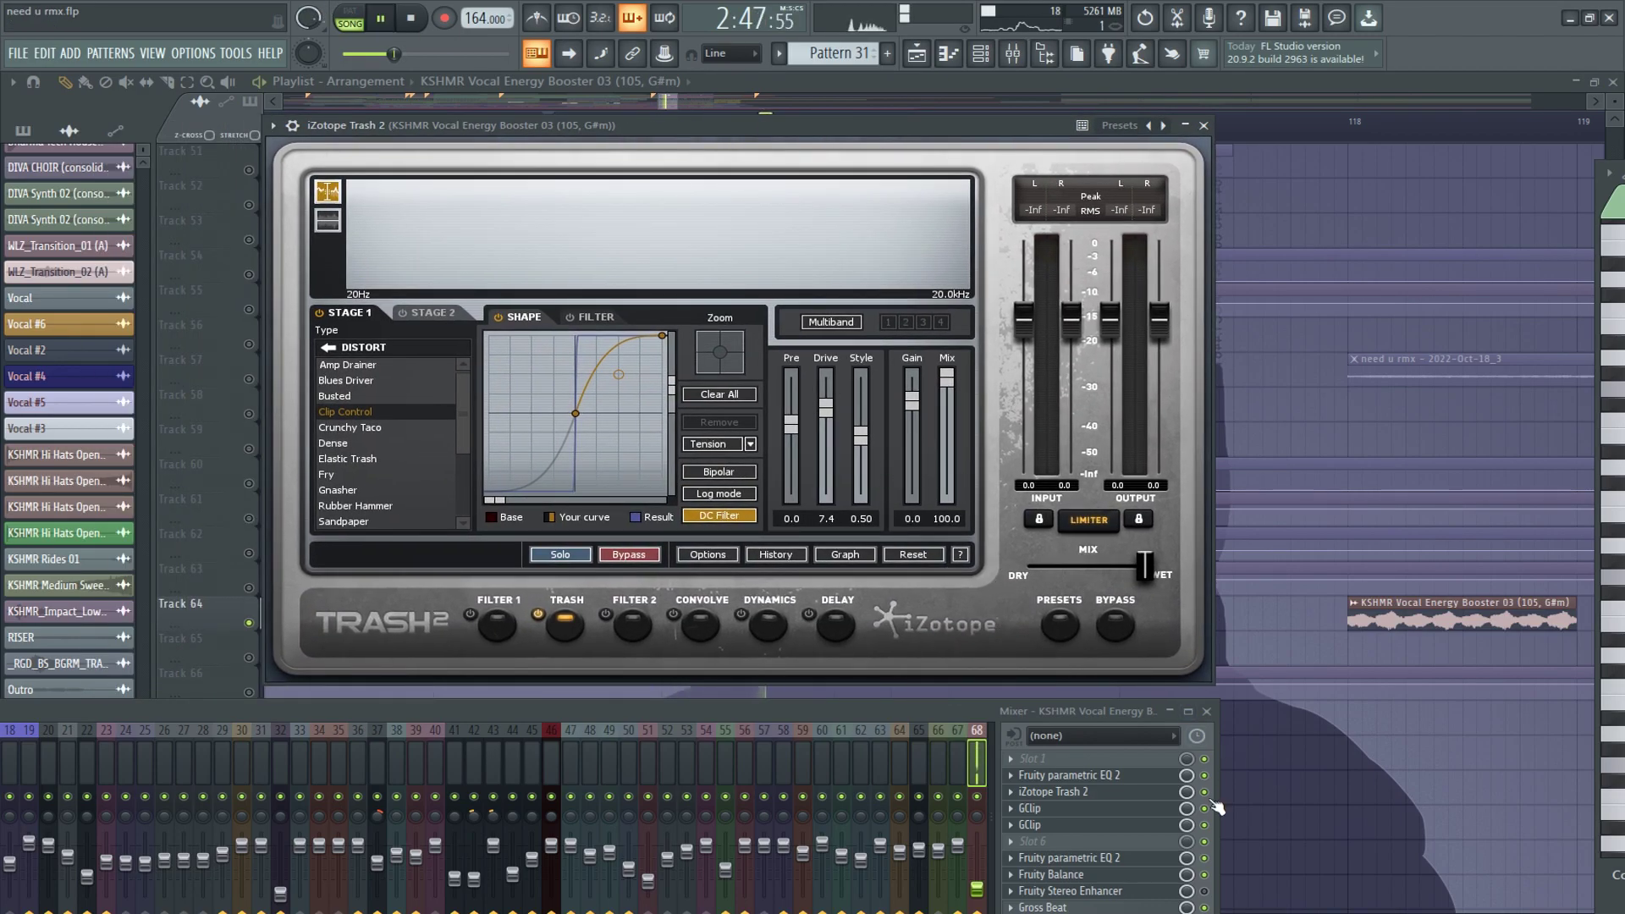
pyautogui.press('space')
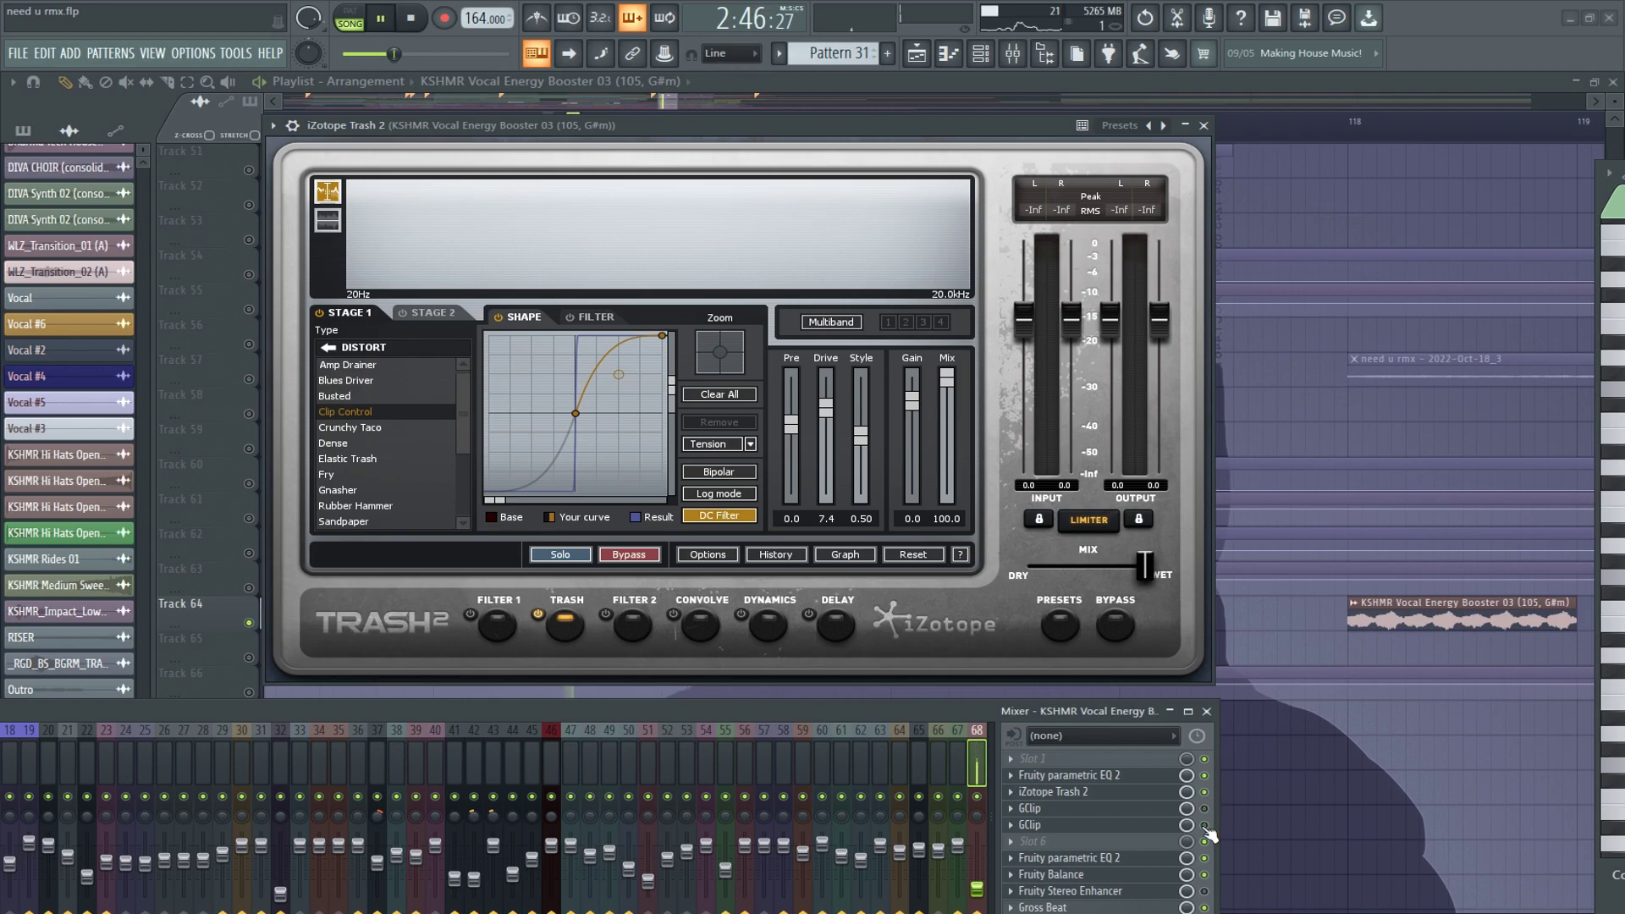
pyautogui.moveTo(880, 714); pyautogui.dragTo(851, 551)
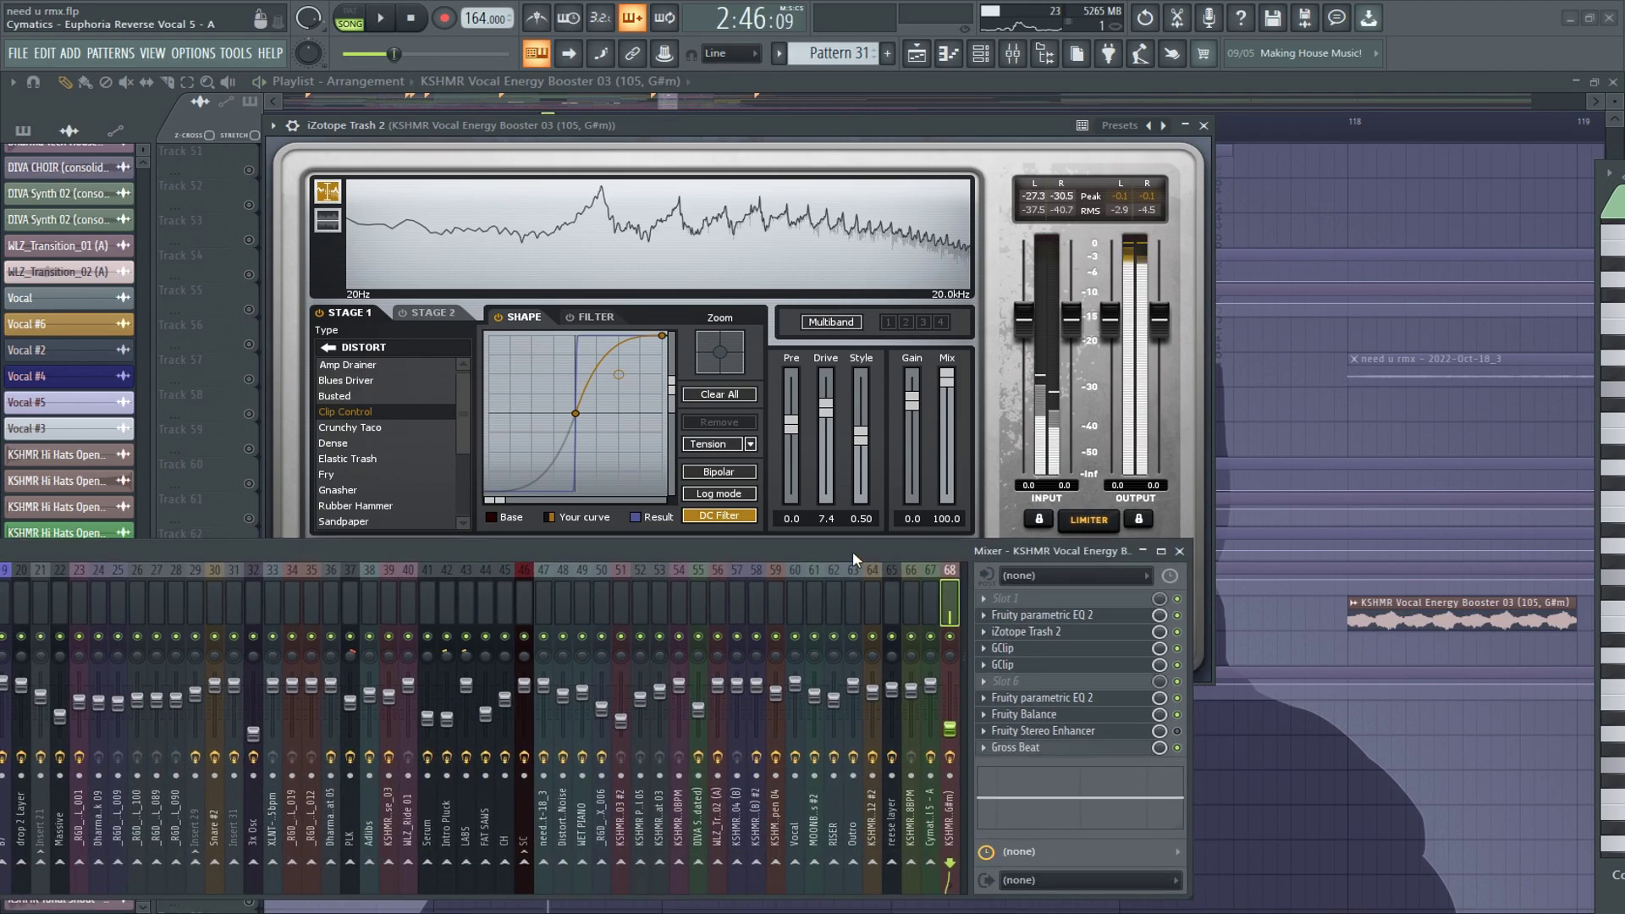
# Show both Fruity parametric EQ 2 instances and Gross Beat on the vocal booster's mixer track, and audition the result.
pyautogui.click(1072, 696)
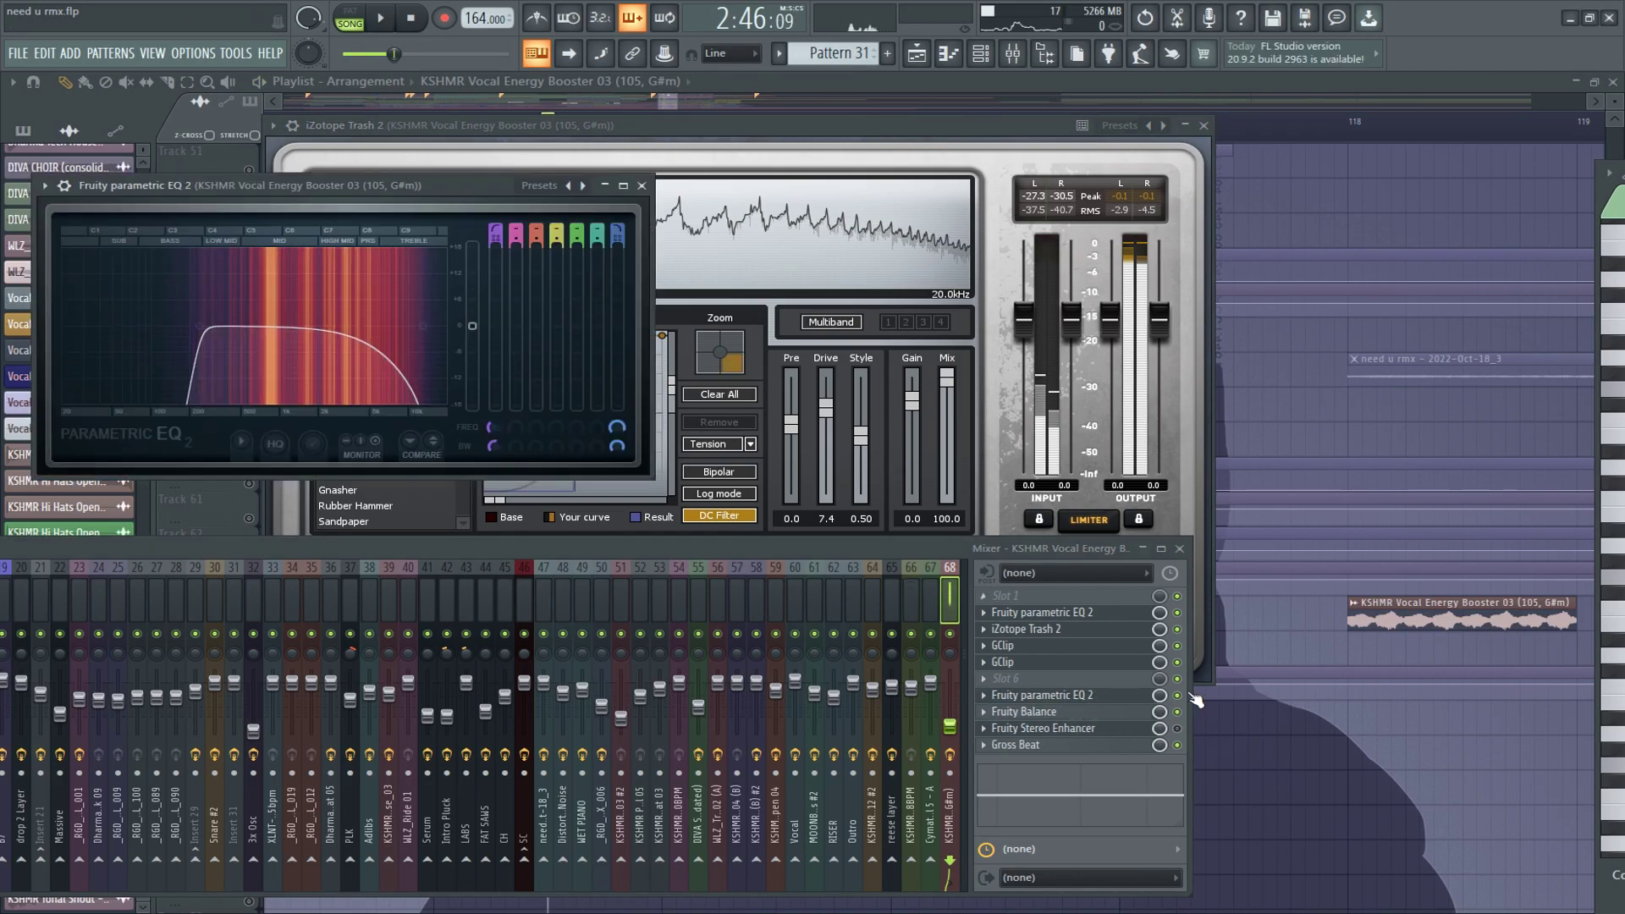
pyautogui.click(1072, 616)
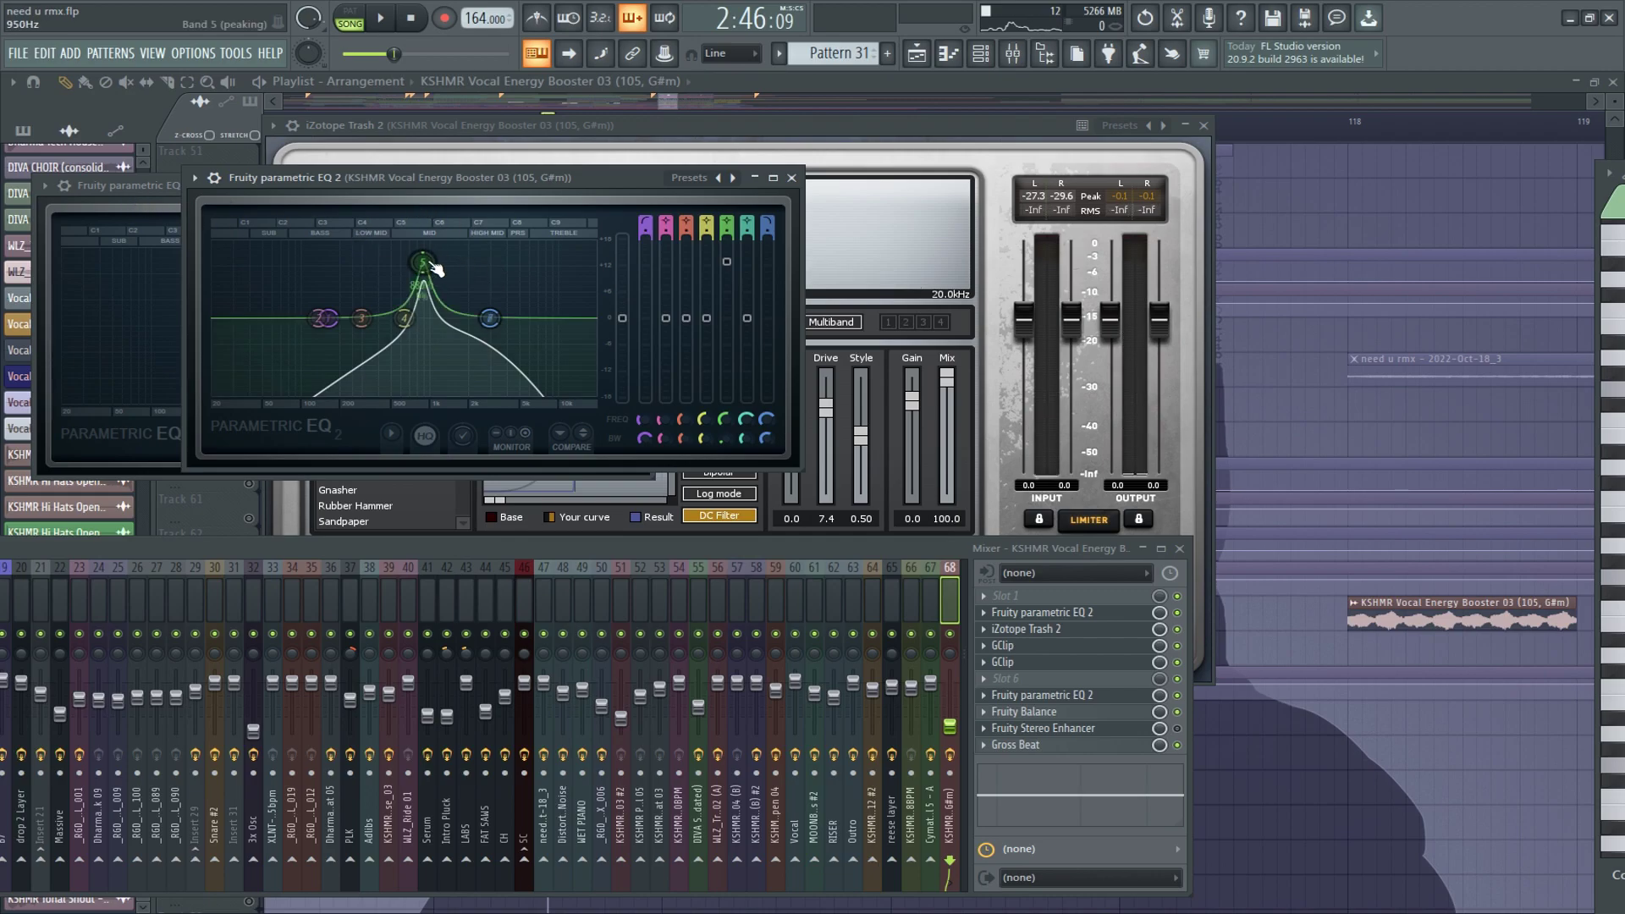
pyautogui.click(1119, 748)
pyautogui.press('space')
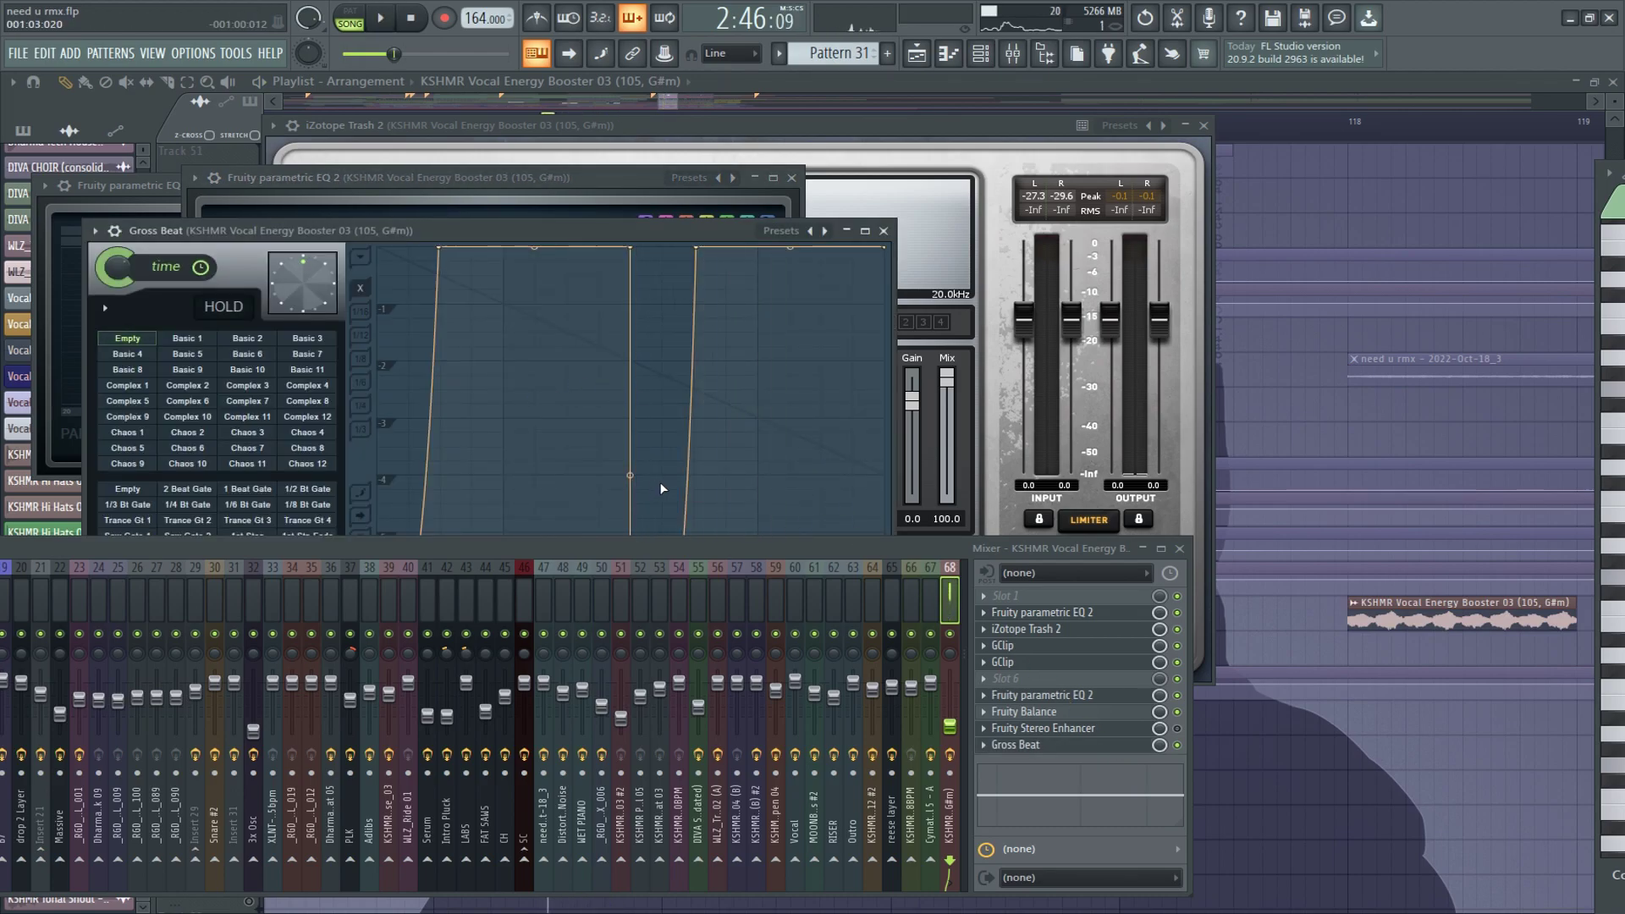
# Enable Track 65 alongside Track 64, open the KSHMR Vocal Frequency Filler 01 (A) sample settings, and play the layered vocals.
pyautogui.rightClick(1297, 641)
pyautogui.scroll(-3, 1107, 498)
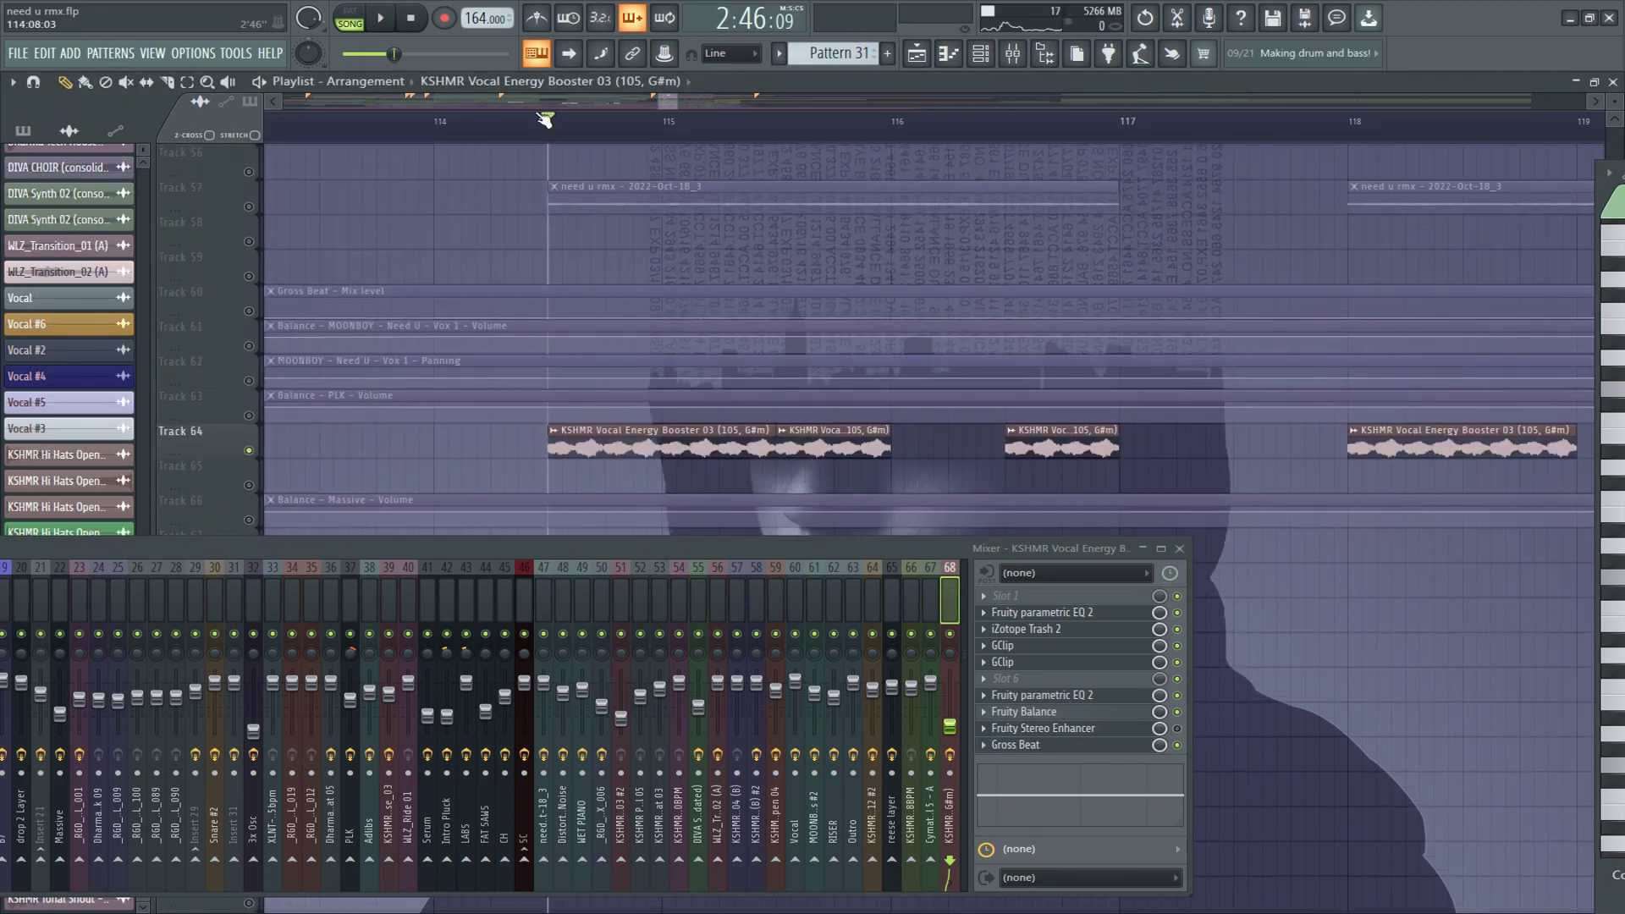
pyautogui.scroll(-6, 988, 201)
pyautogui.scroll(3, 910, 139)
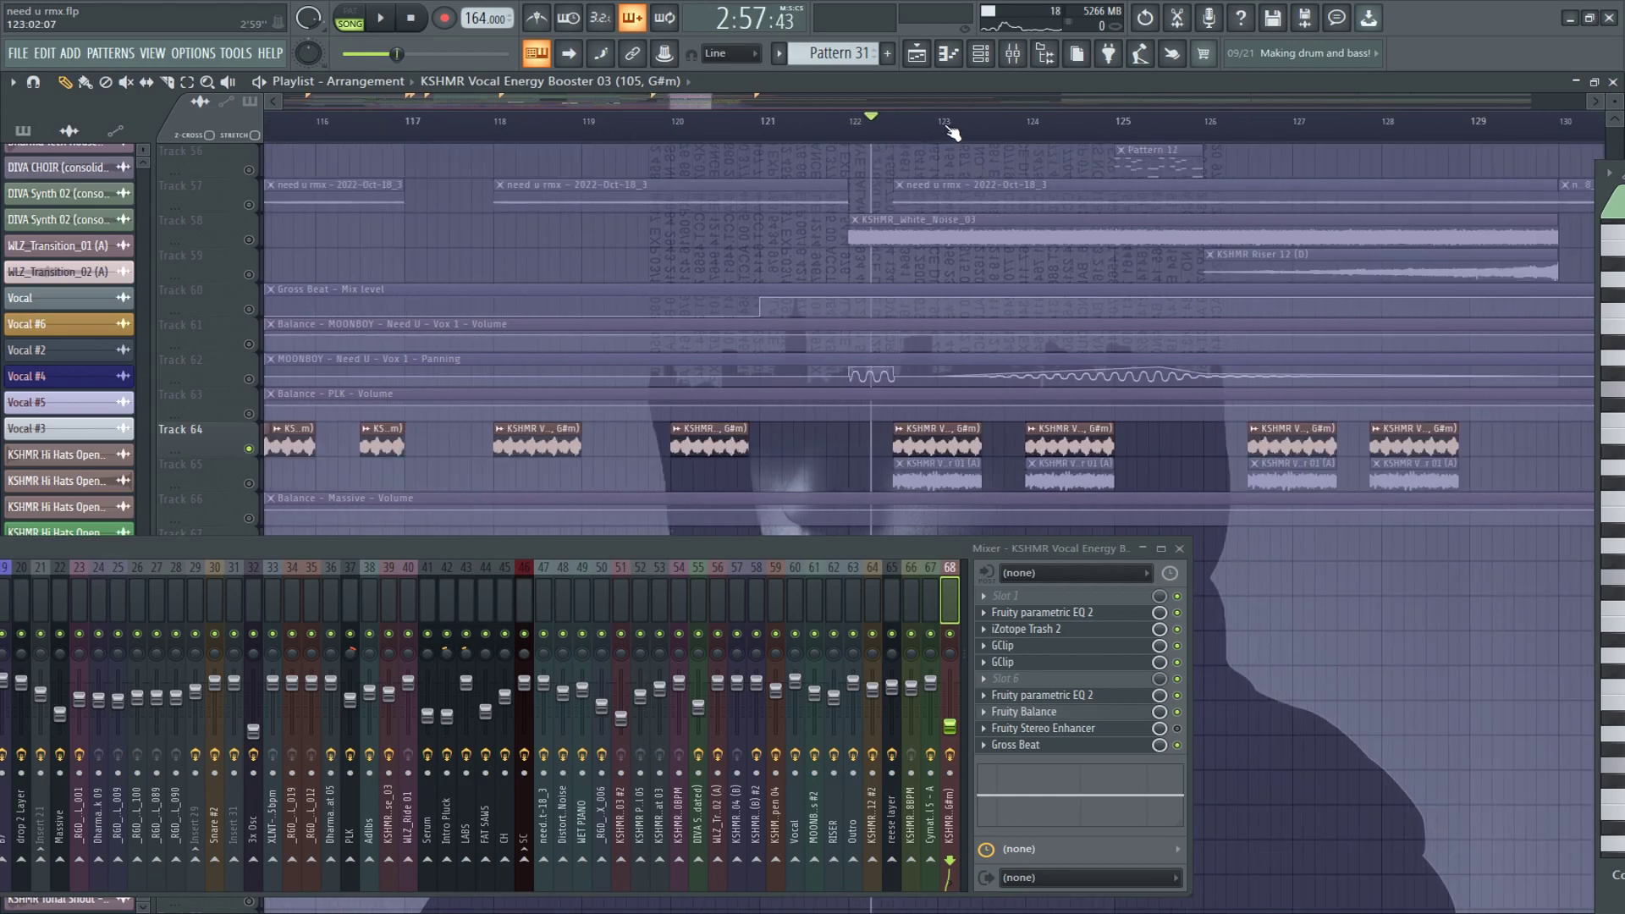
pyautogui.click(250, 483)
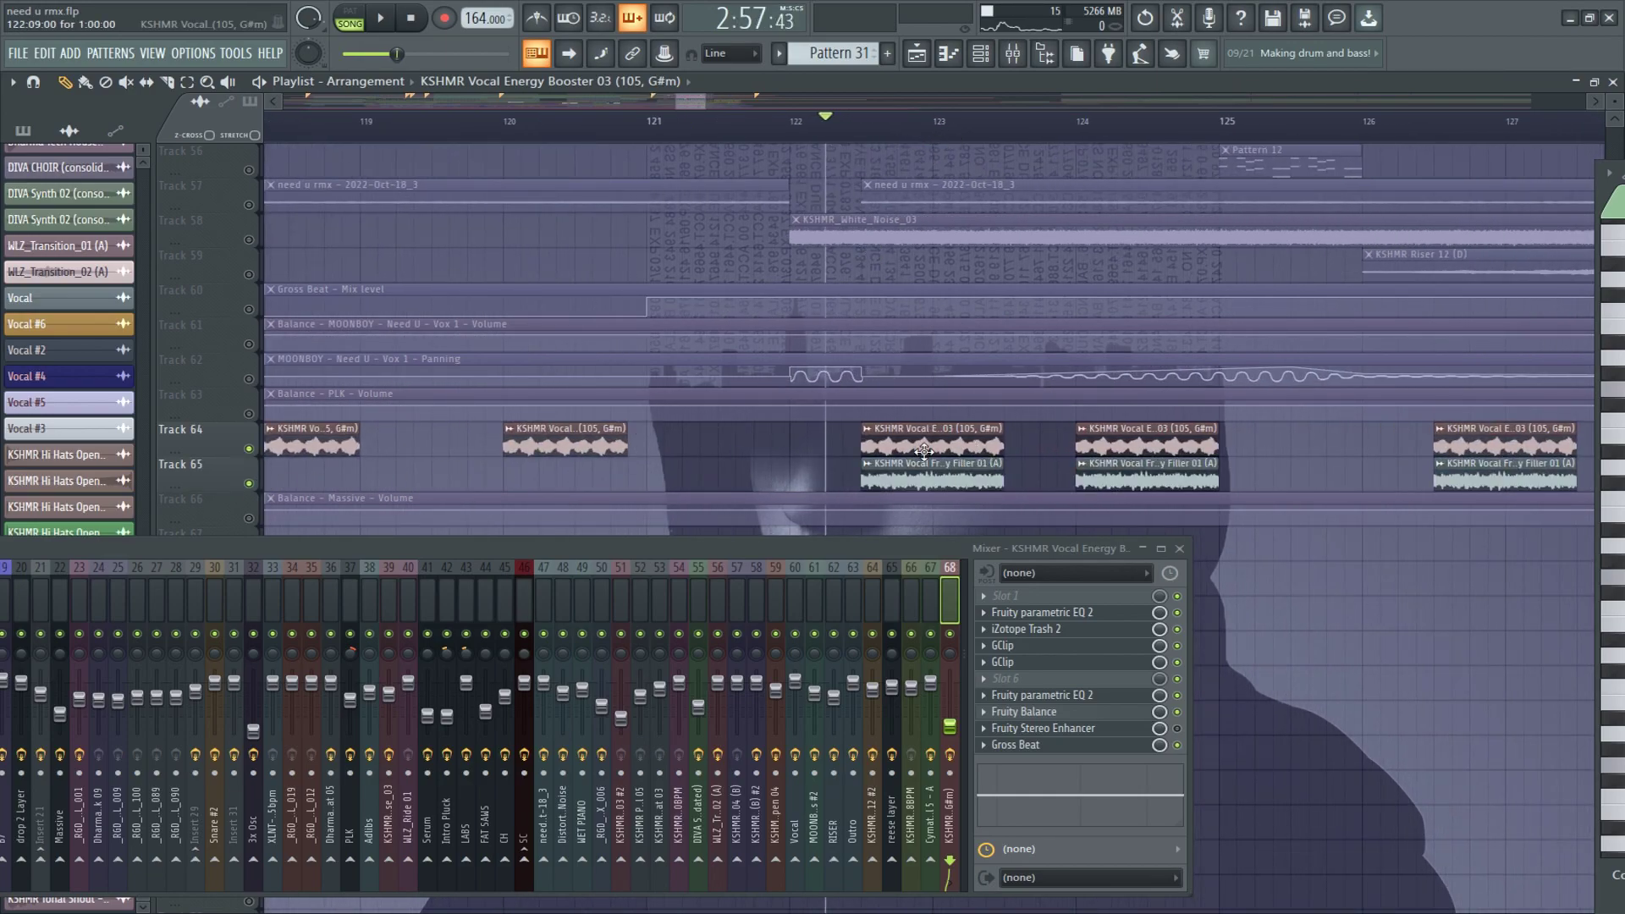
pyautogui.doubleClick(901, 475)
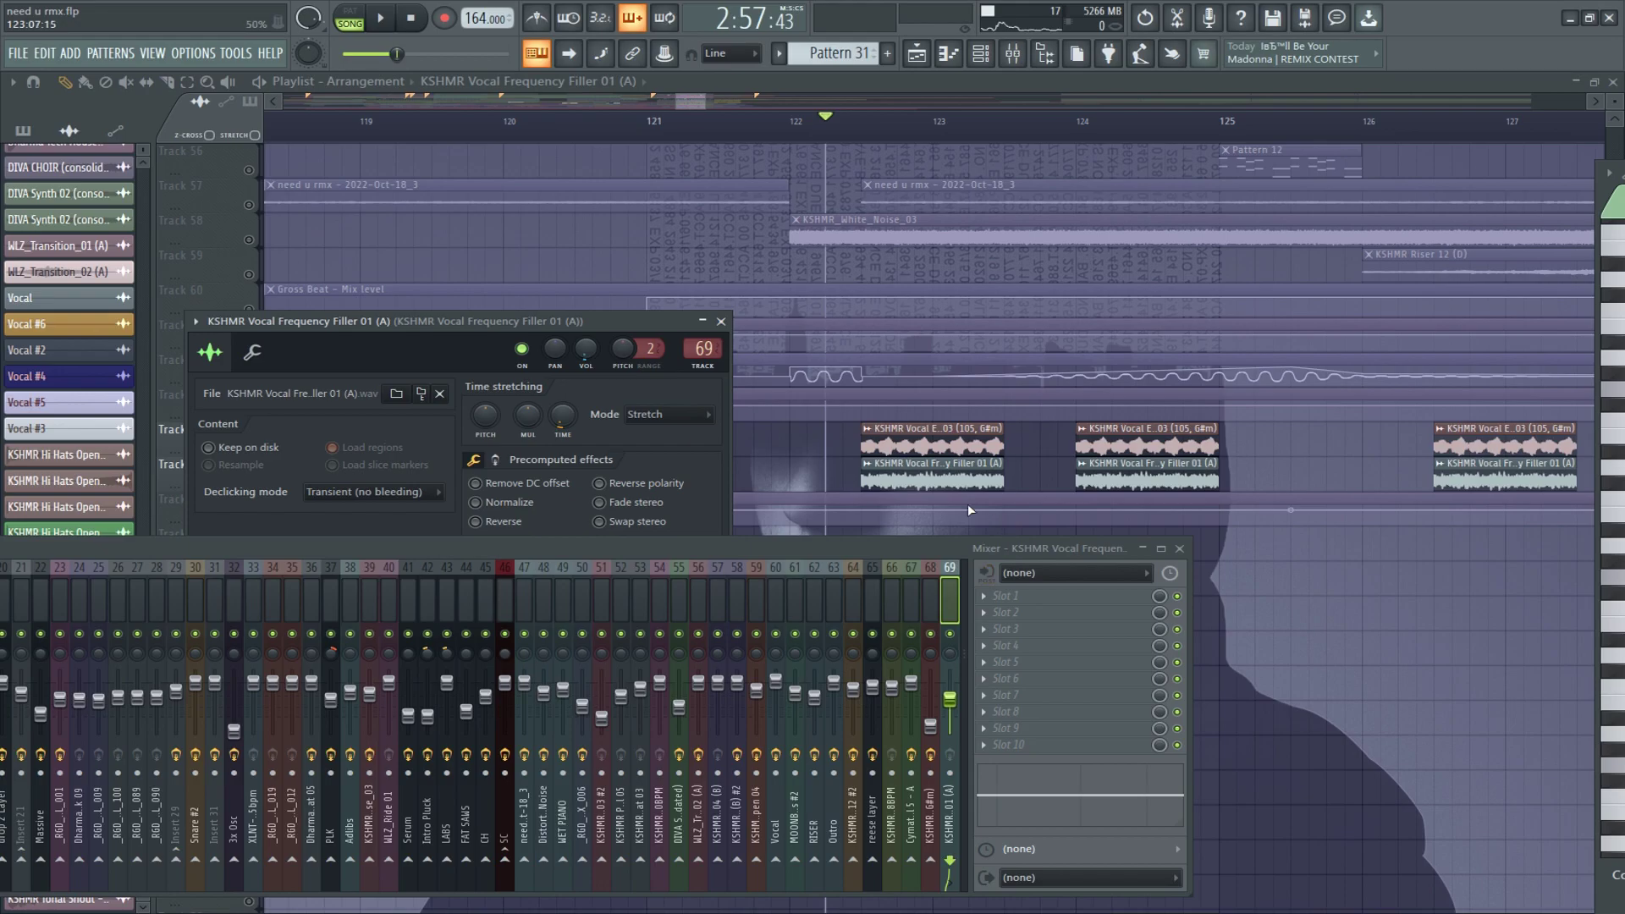
pyautogui.press('space')
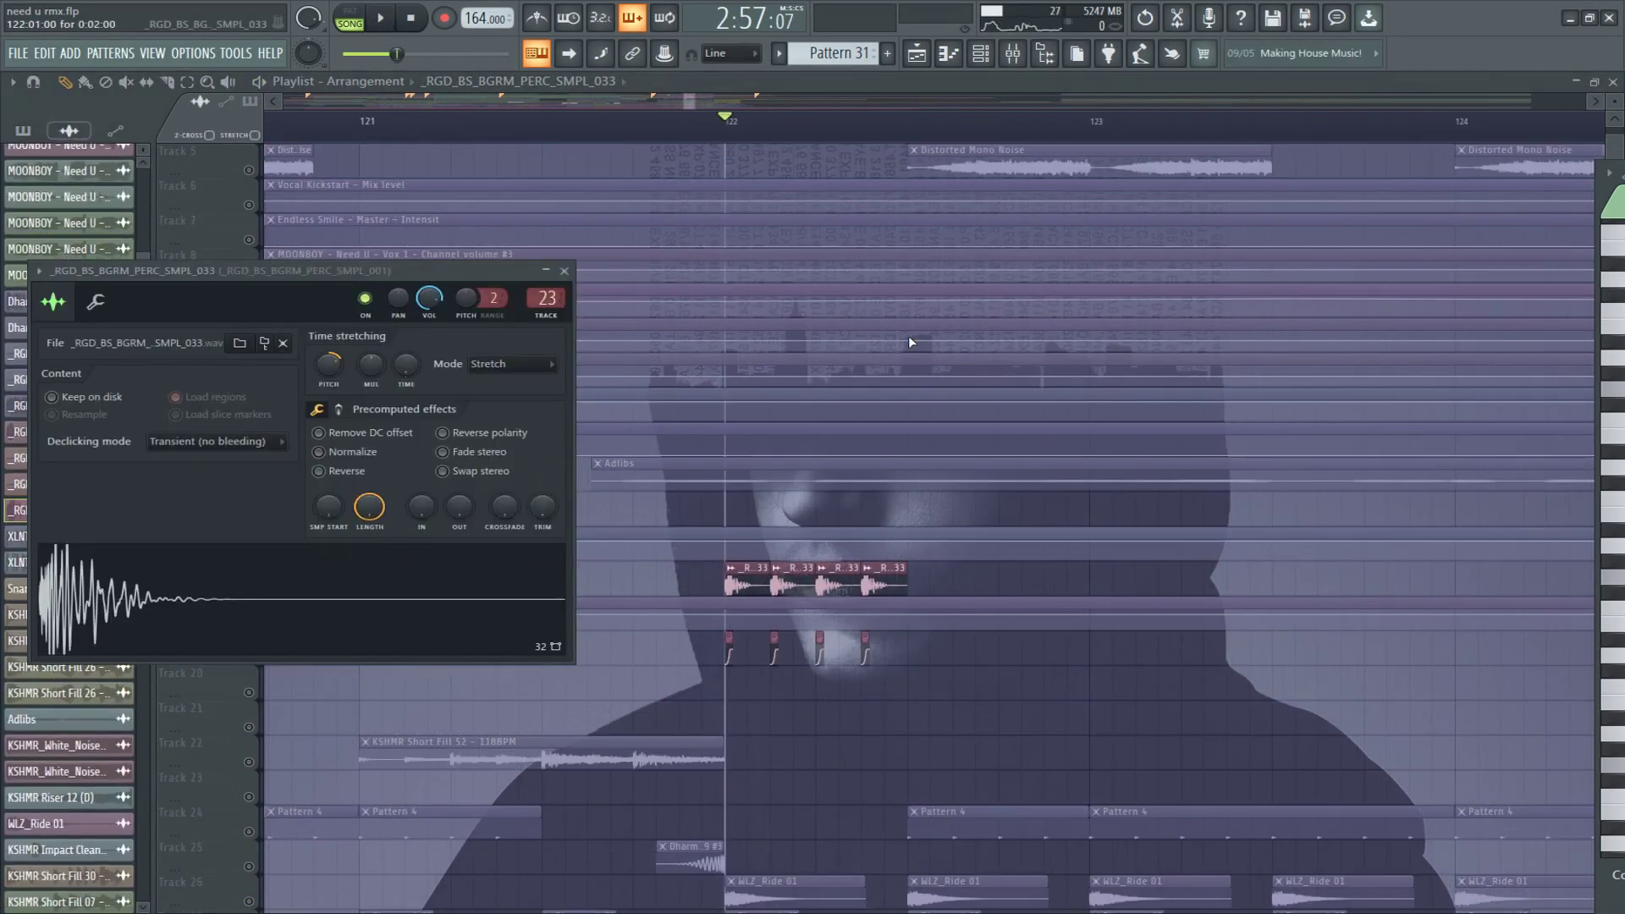
# Compare the _RGD_BS_BGRM_PERC_SMPL_001 mixer track with dblue Crusher off and on, and view the effect's settings.
pyautogui.click(1011, 54)
pyautogui.moveTo(474, 578); pyautogui.dragTo(442, 356)
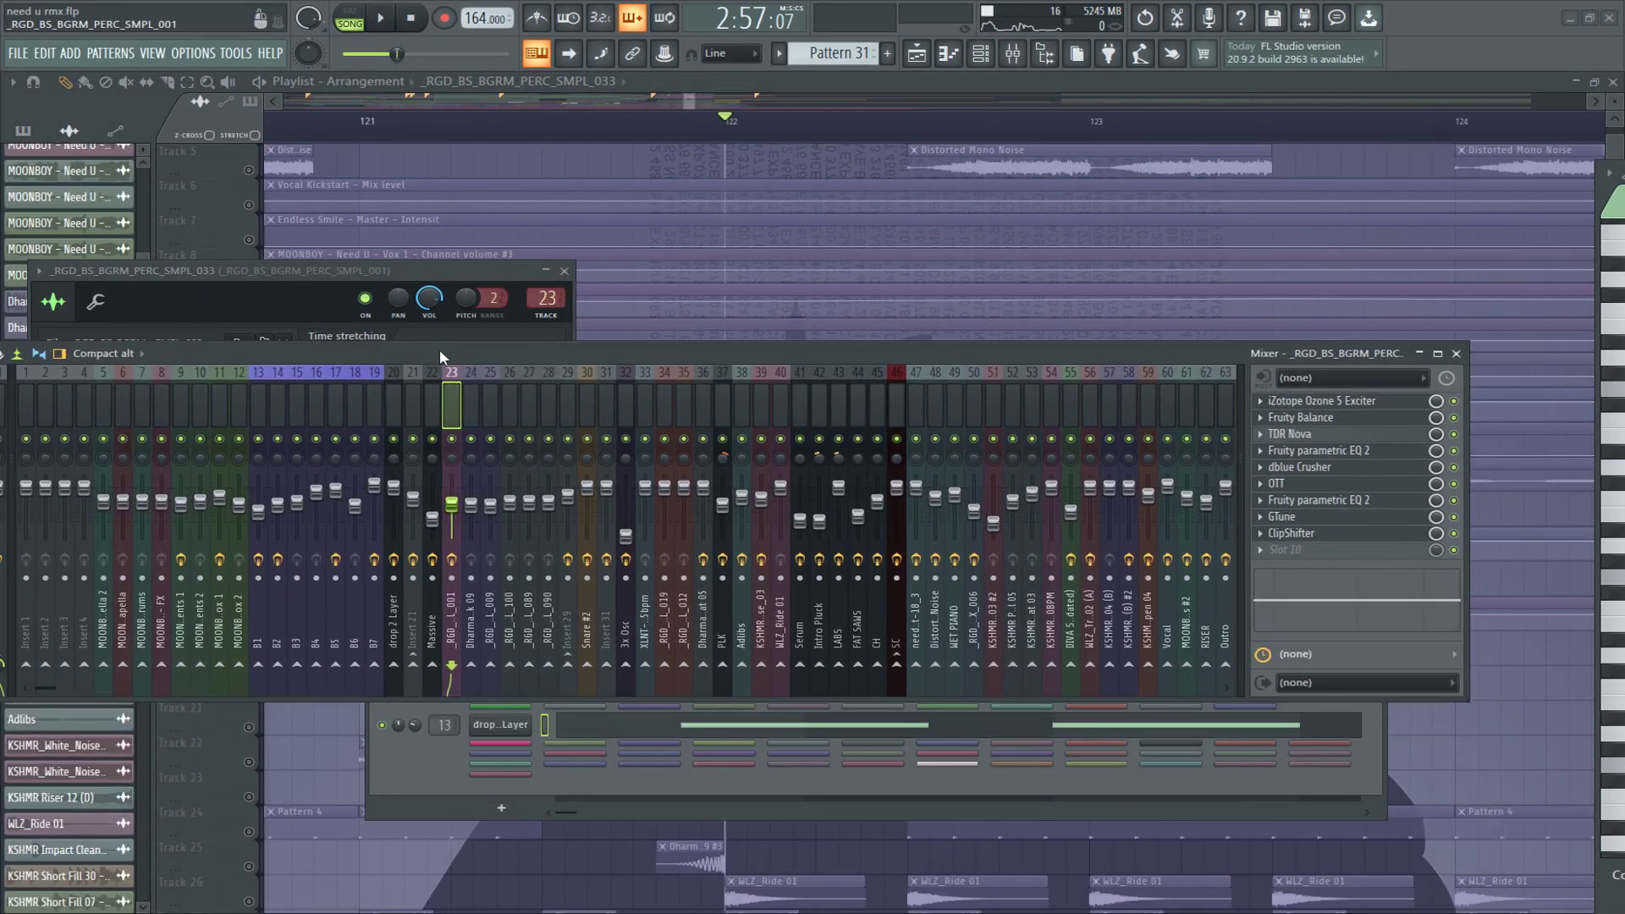
pyautogui.click(1454, 468)
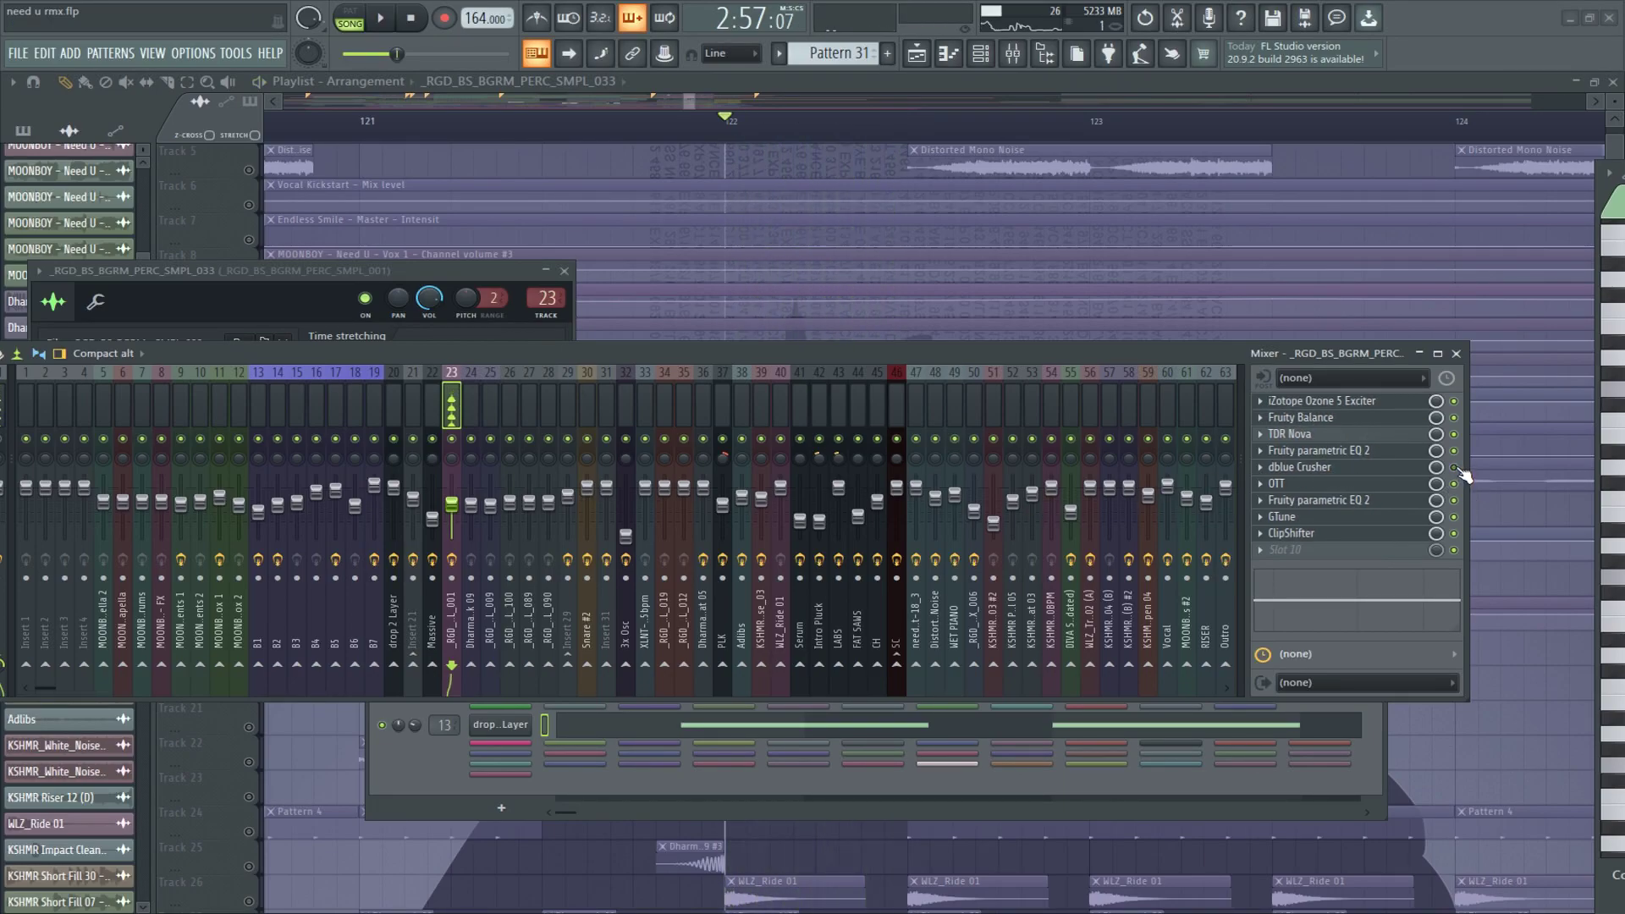
pyautogui.click(1454, 468)
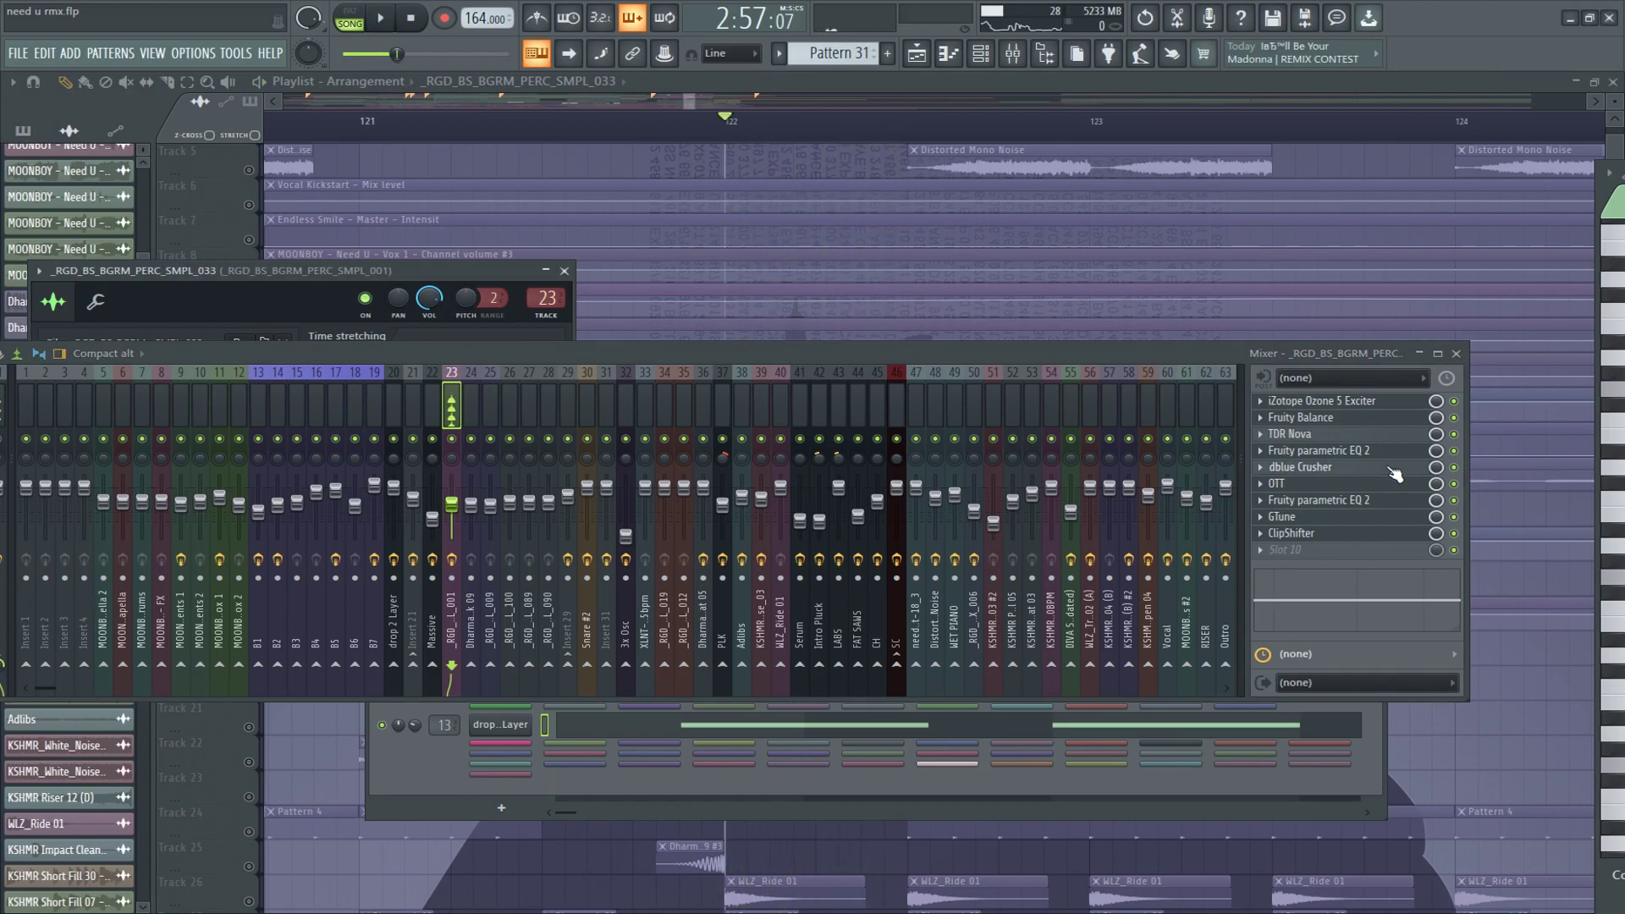
pyautogui.click(1363, 469)
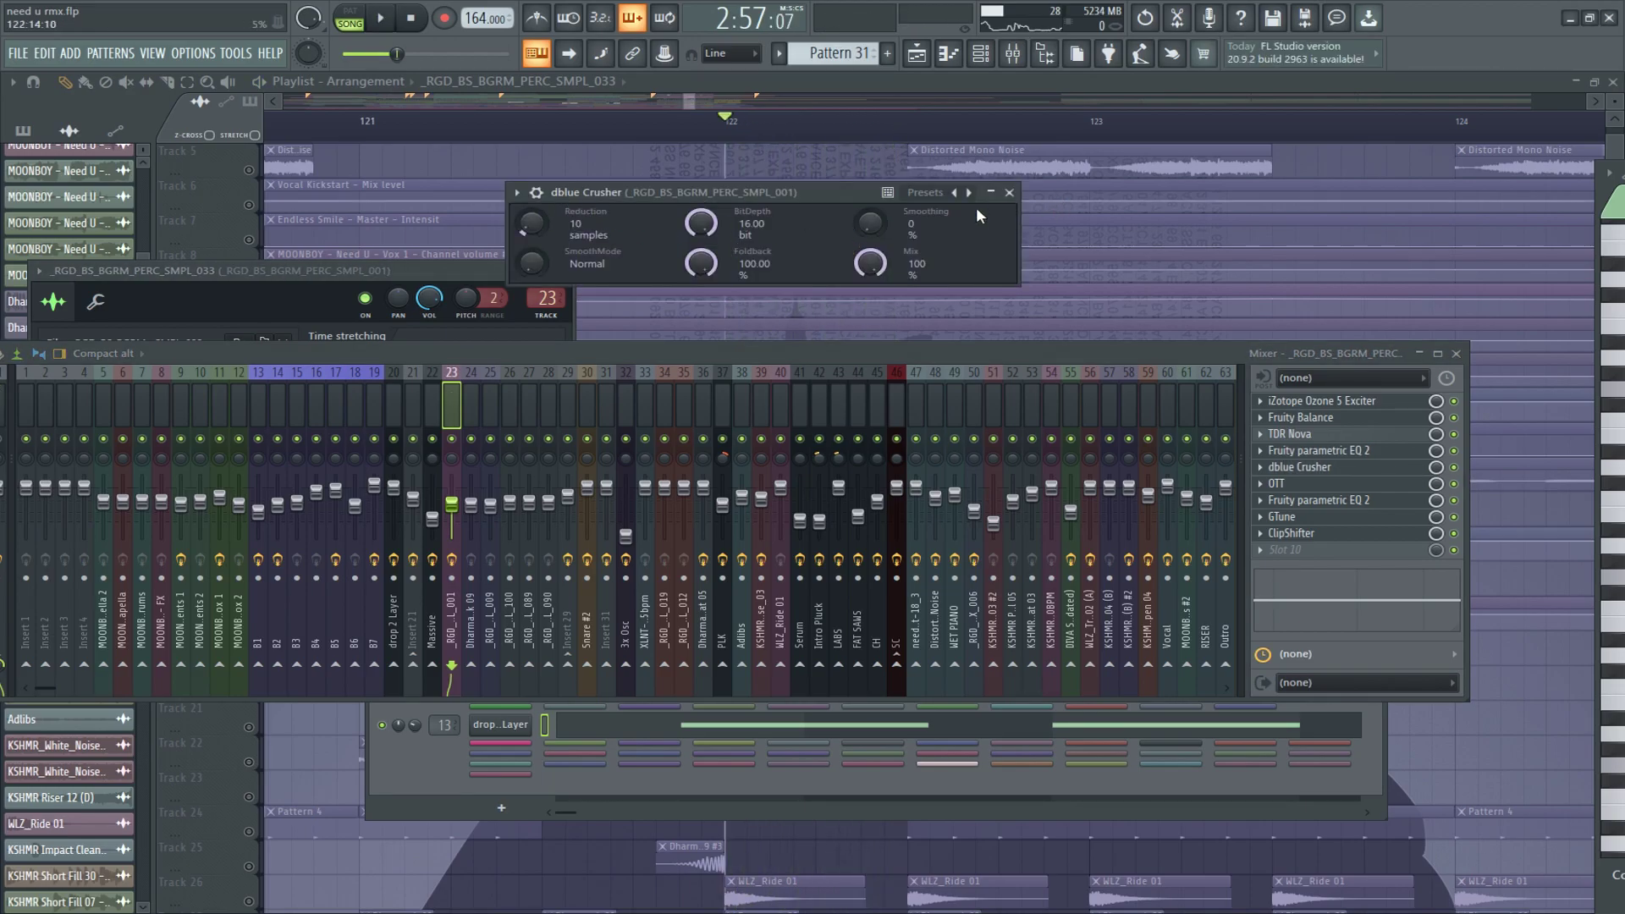
# Close the dblue Crusher and mixer windows and restore all playlist tracks from the percussion solo.
pyautogui.click(1009, 193)
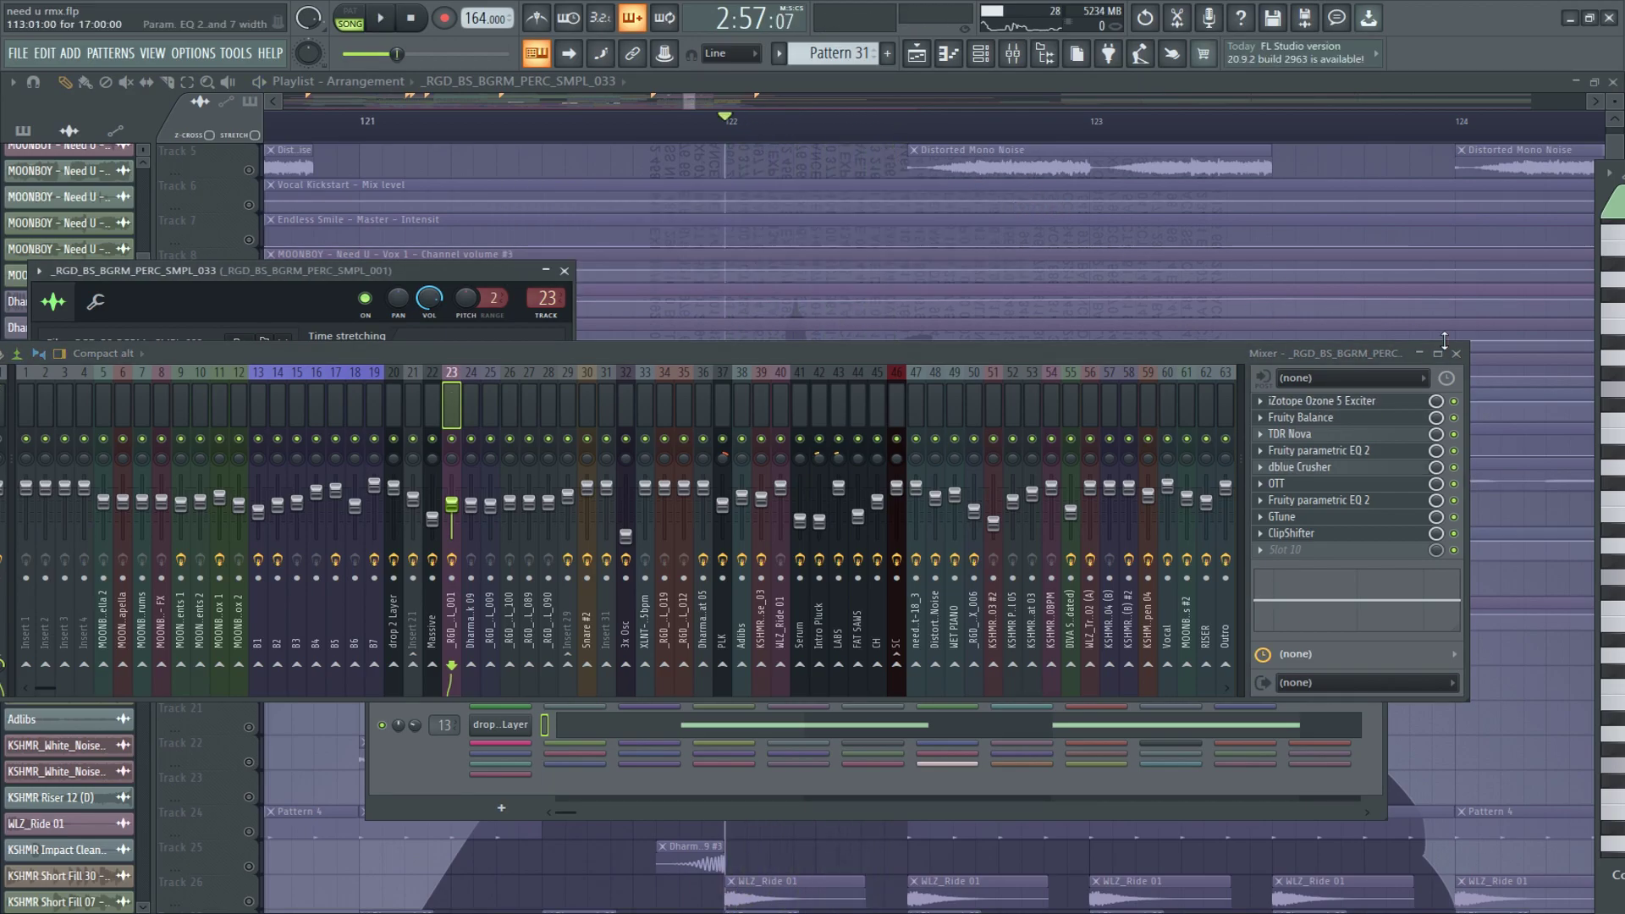
pyautogui.click(1455, 354)
pyautogui.rightClick(248, 170)
pyautogui.rightClick(249, 171)
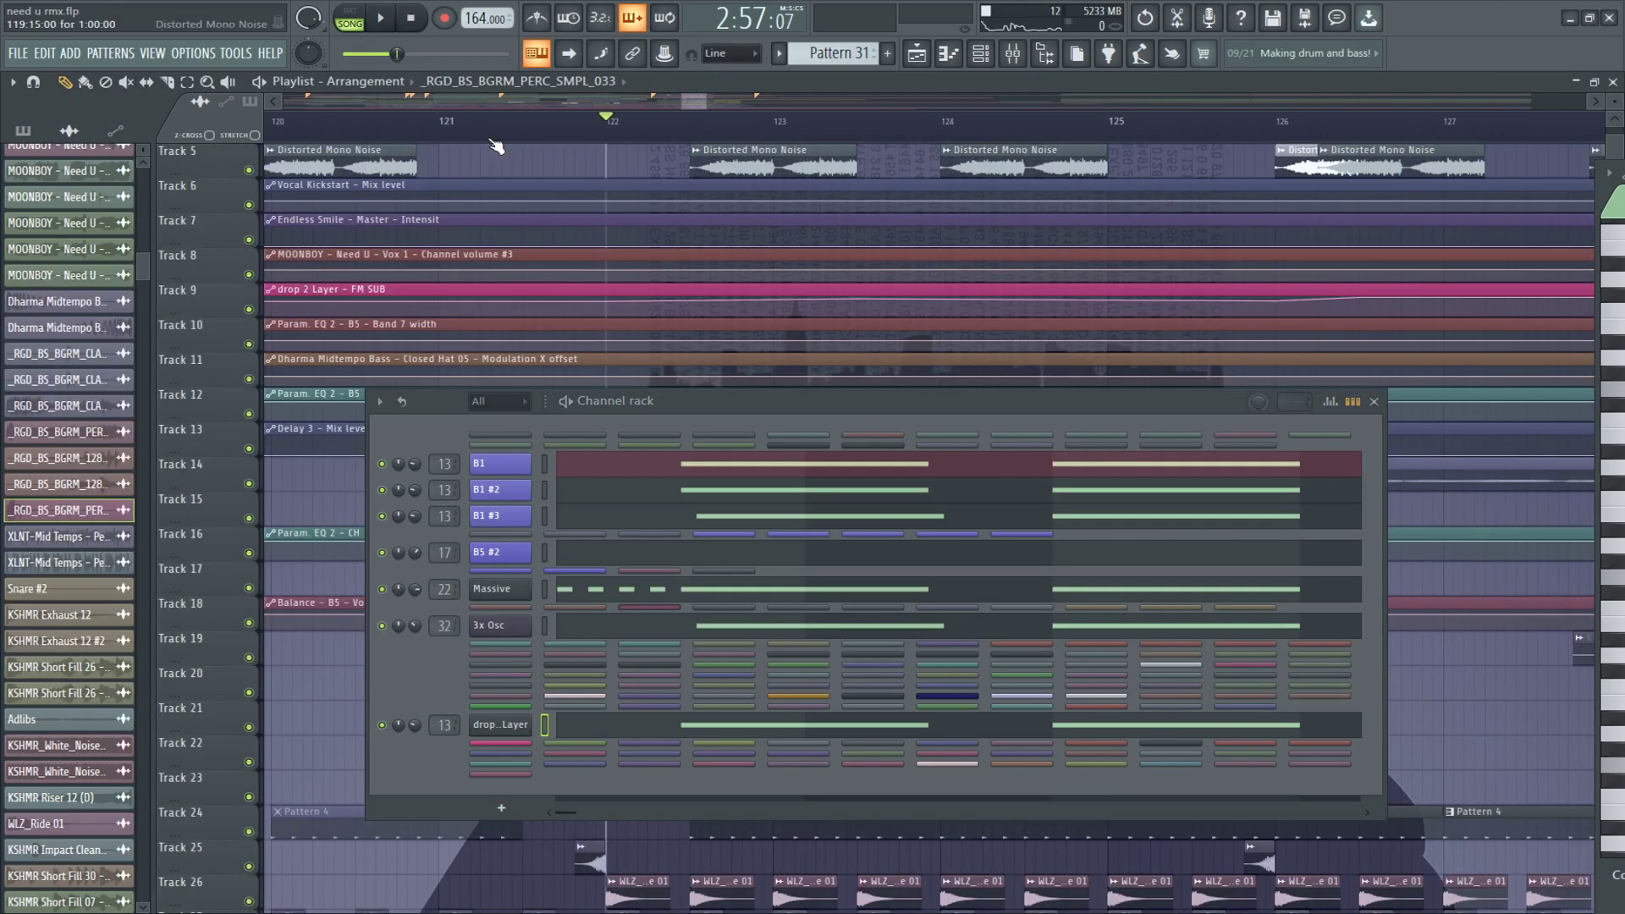